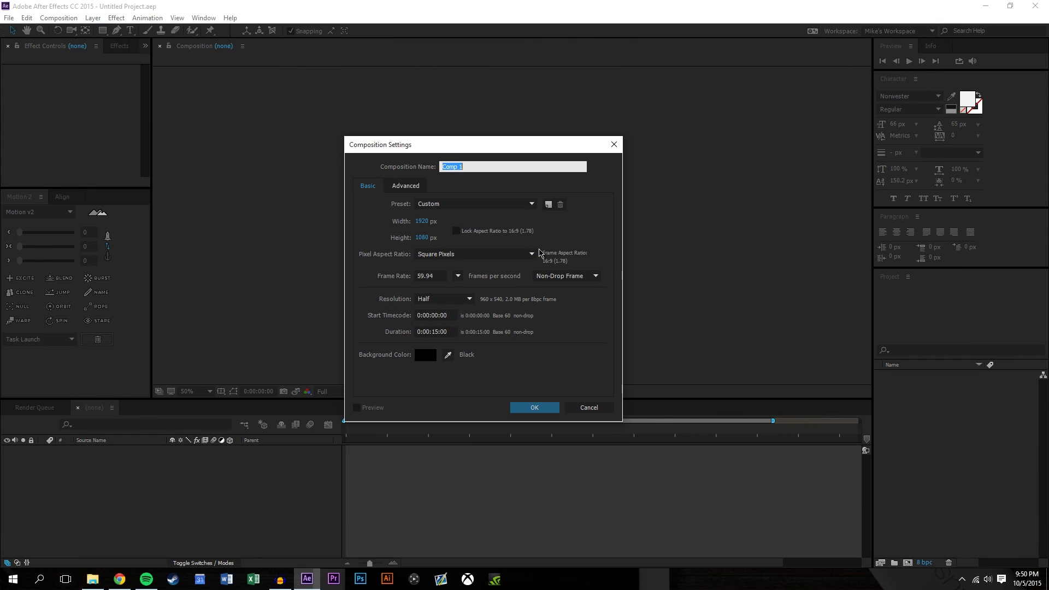
# Create a 1920 × 1080 px composition named Tutorial 013 at 59.94 frames per second, lasting 15 seconds.
pyautogui.write('Tutorial 013')
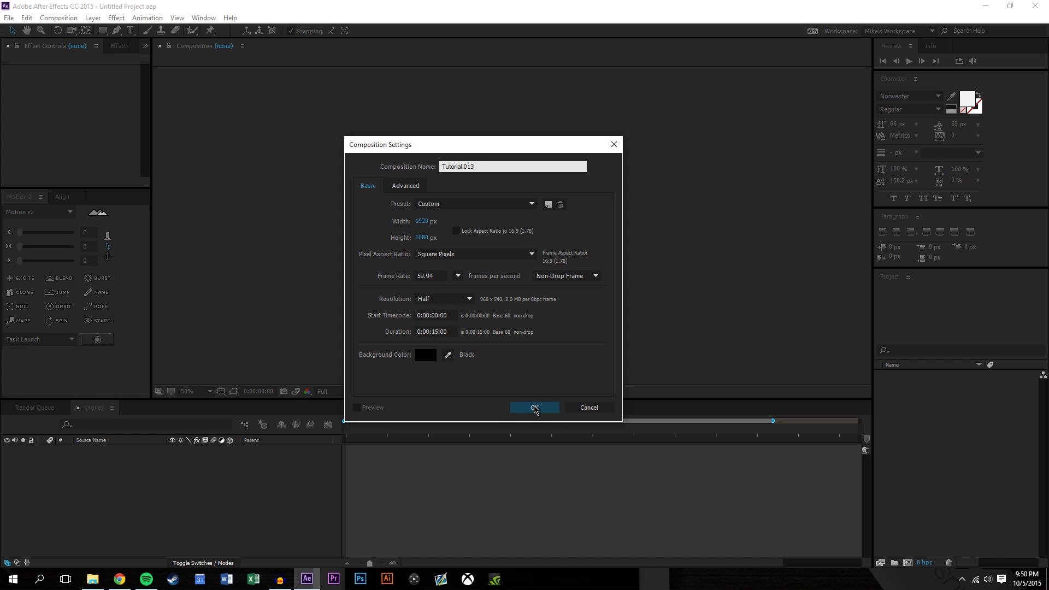
pyautogui.click(535, 409)
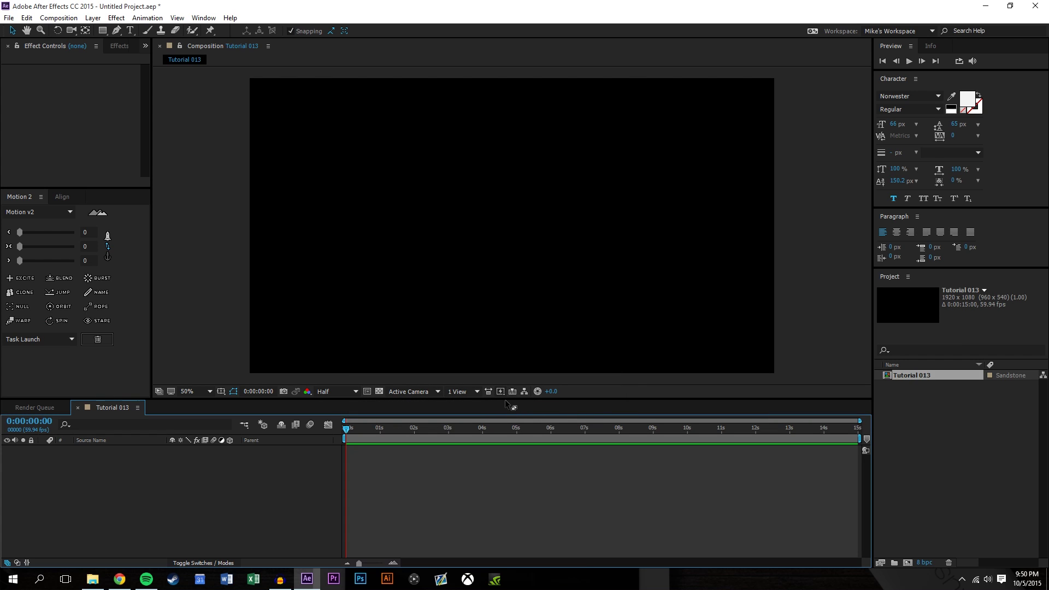
# Add a 1920 × 1080 px solid layer coloured pure white (FFFFFF) to the composition.
pyautogui.click(93, 17)
pyautogui.moveTo(251, 33)
pyautogui.click(332, 42)
pyautogui.click(464, 440)
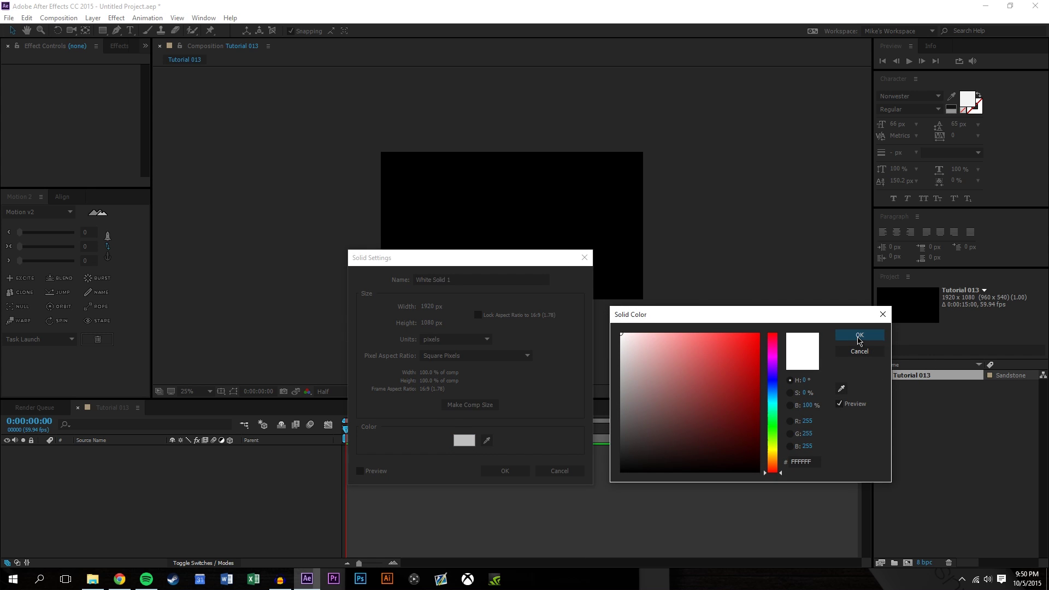
pyautogui.click(859, 335)
pyautogui.click(505, 471)
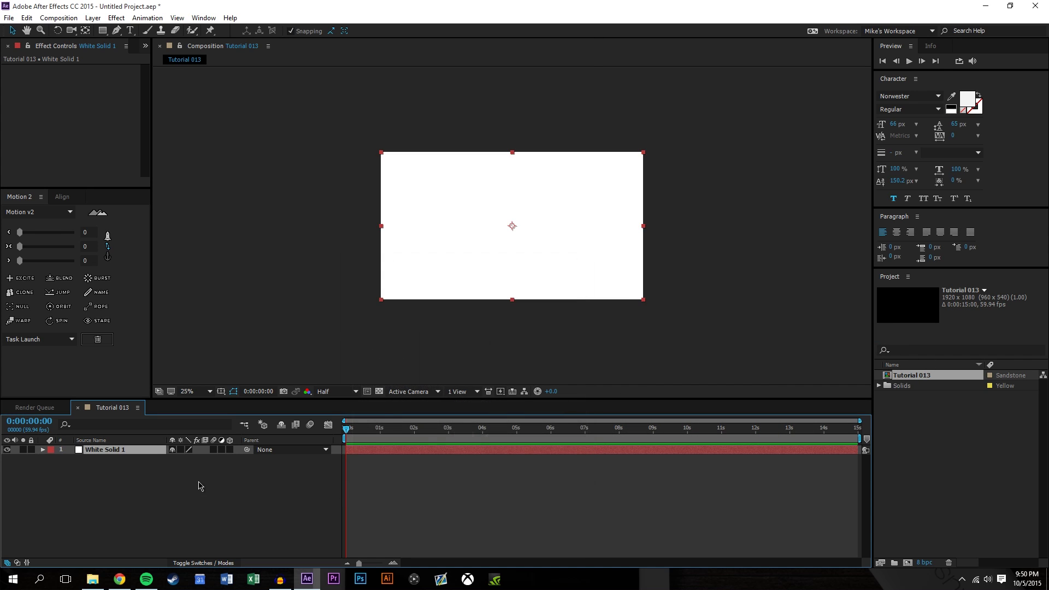
# Make the white solid a 3D layer and inspect its Material Options.
pyautogui.click(230, 450)
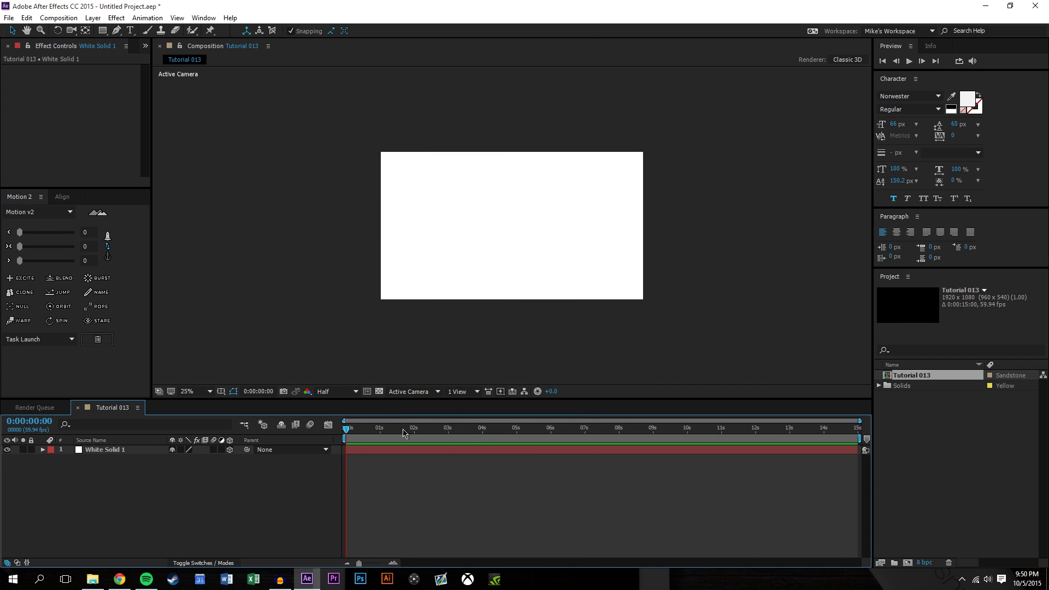
pyautogui.click(43, 450)
pyautogui.click(52, 468)
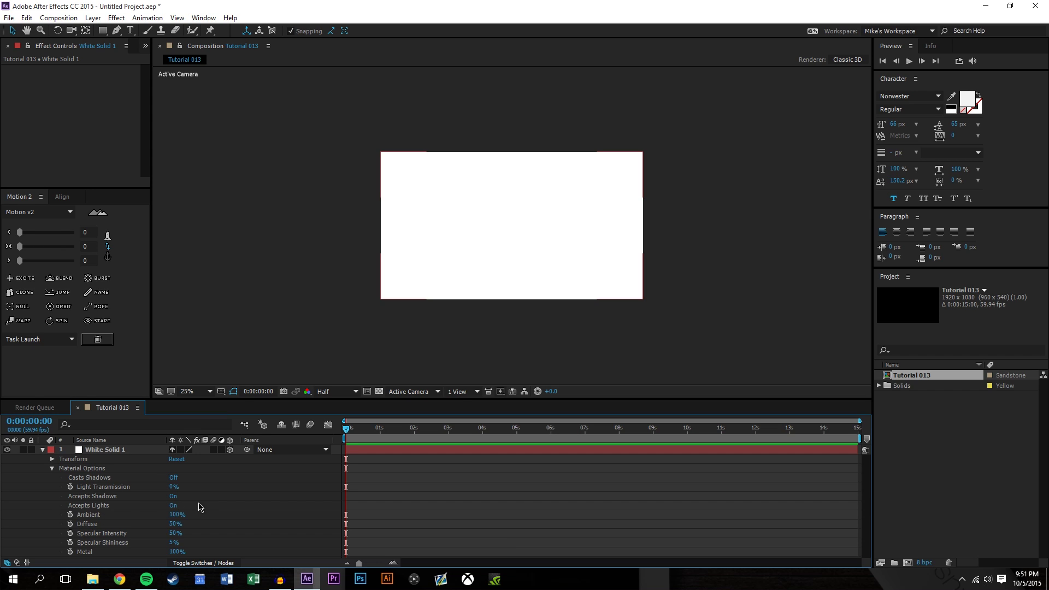
pyautogui.click(43, 451)
# Draw a white rectangle about 868 × 204 px as a separate shape layer above the solid.
pyautogui.click(306, 372)
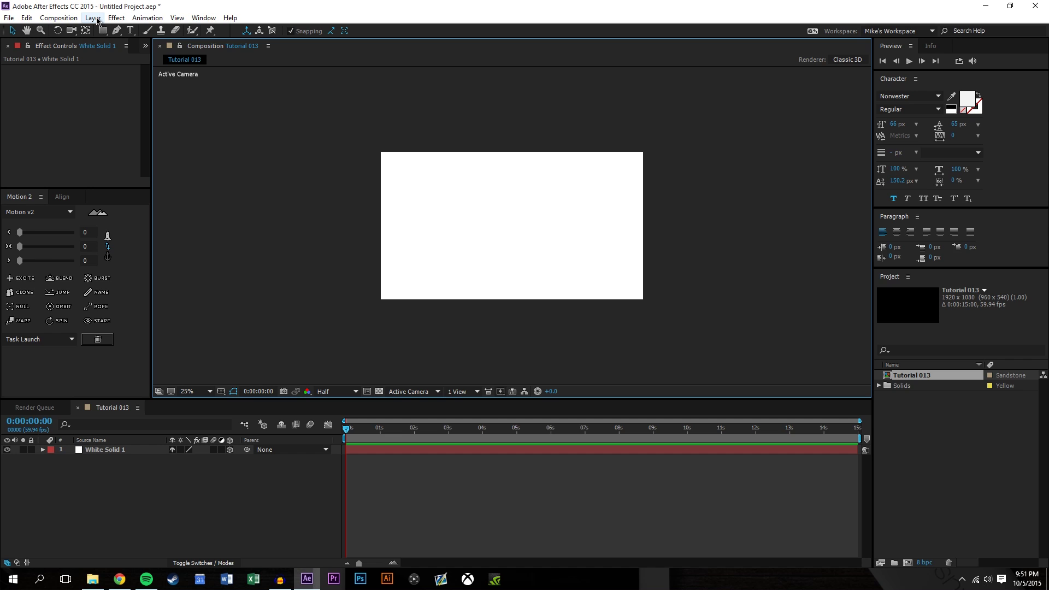
pyautogui.click(102, 30)
pyautogui.moveTo(434, 190); pyautogui.dragTo(554, 216)
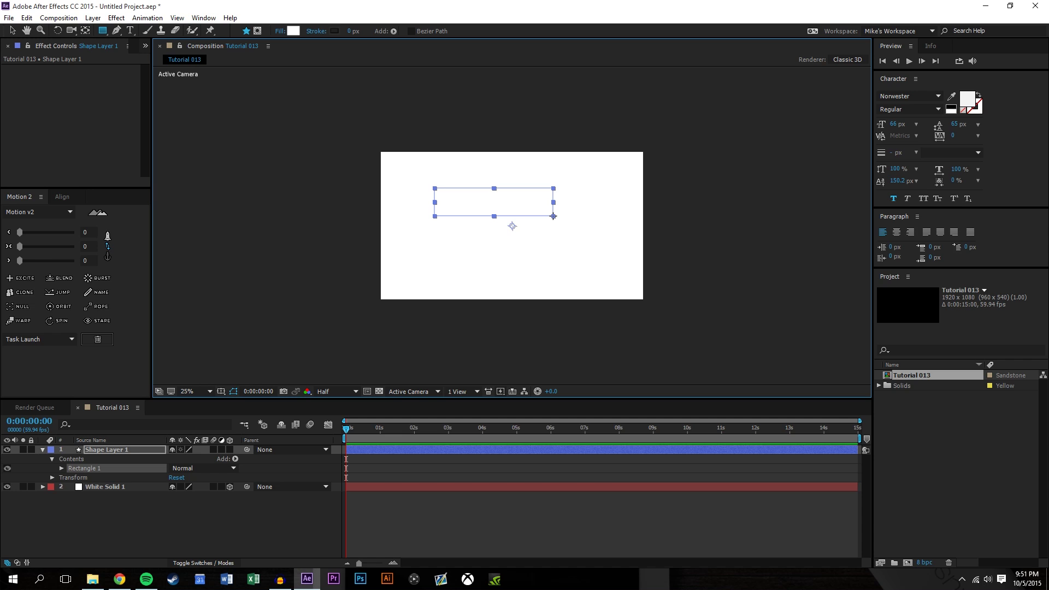
# Center the rectangle's anchor point on the shape, and align the layer horizontally and vertically to the composition's center.
pyautogui.click(12, 31)
pyautogui.click(78, 247)
pyautogui.click(546, 197)
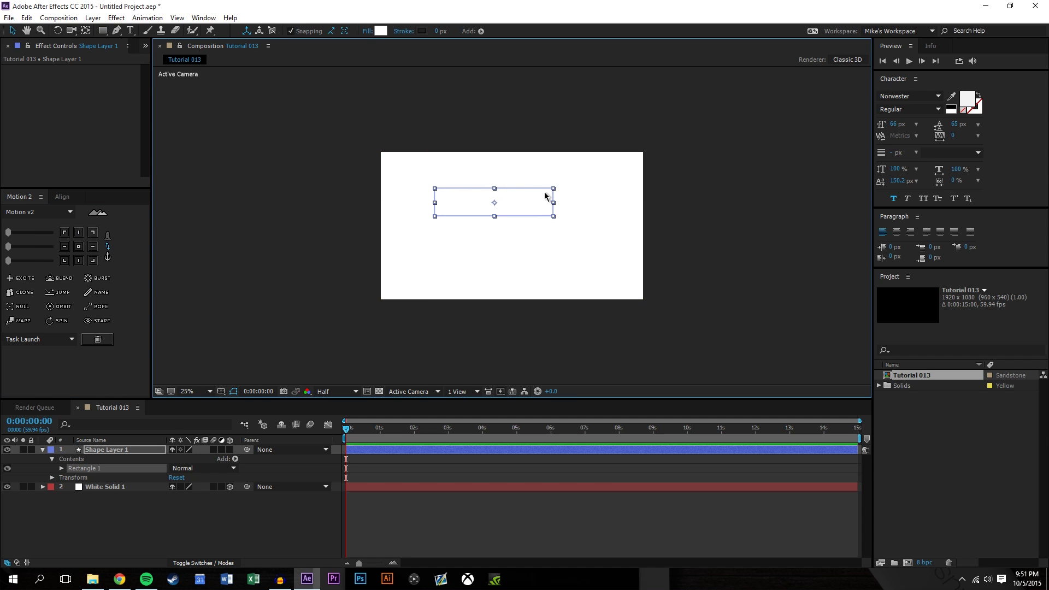
pyautogui.click(644, 120)
pyautogui.click(511, 201)
pyautogui.click(62, 196)
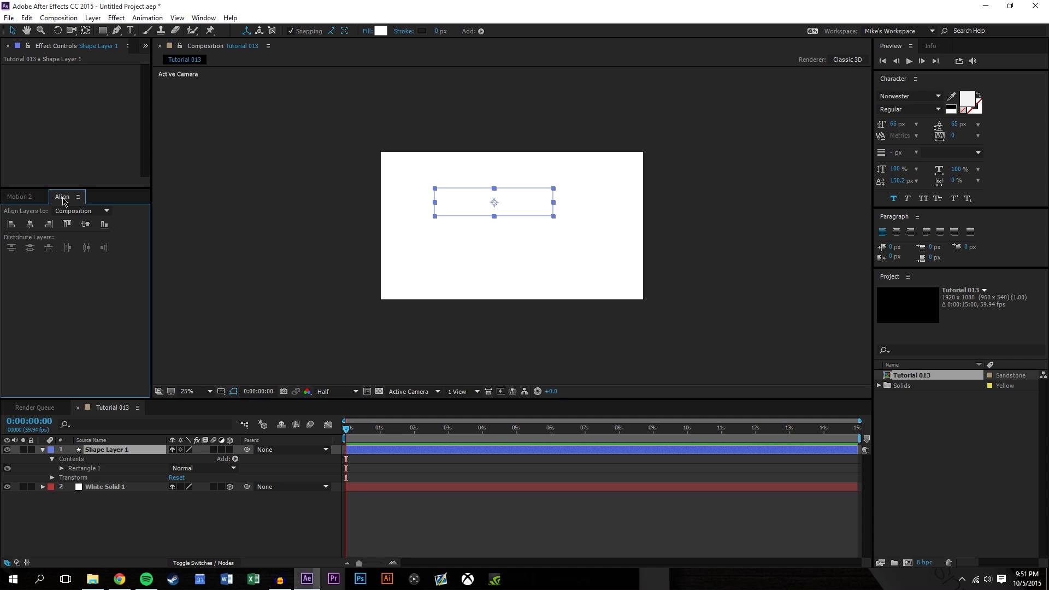
pyautogui.click(85, 224)
pyautogui.click(30, 224)
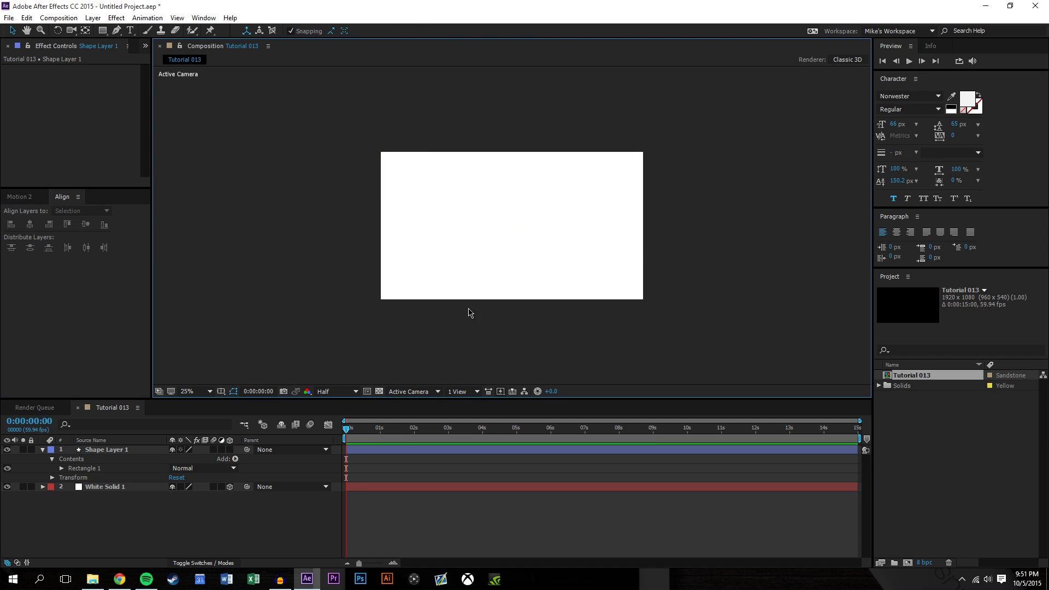
# Hide the white solid and set the rectangle path's corner roundness to 10.
pyautogui.scroll(2, 513, 229)
pyautogui.scroll(1, 371, 258)
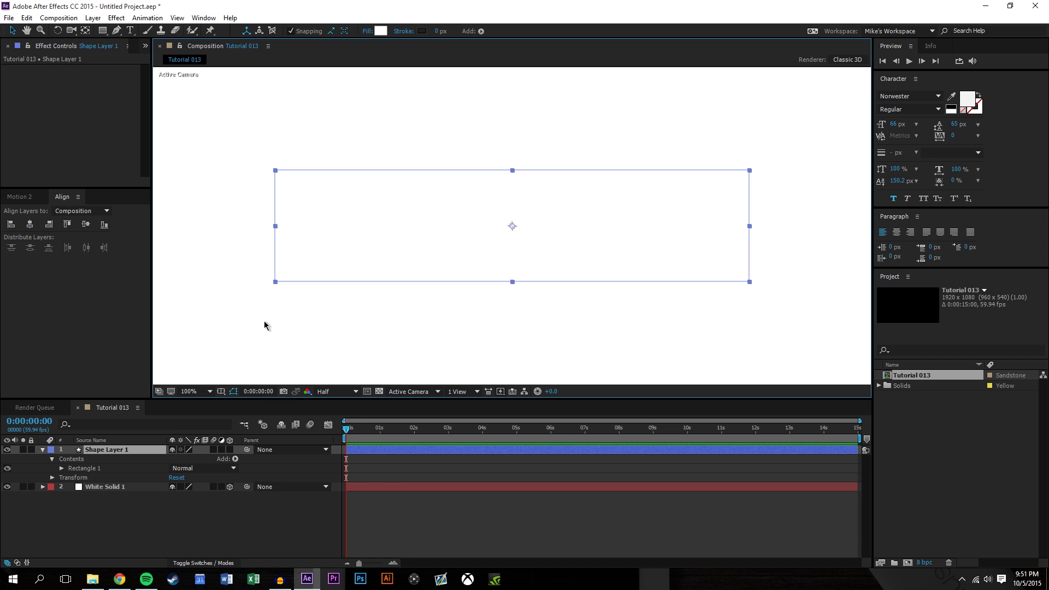
pyautogui.moveTo(273, 295); pyautogui.dragTo(455, 231)
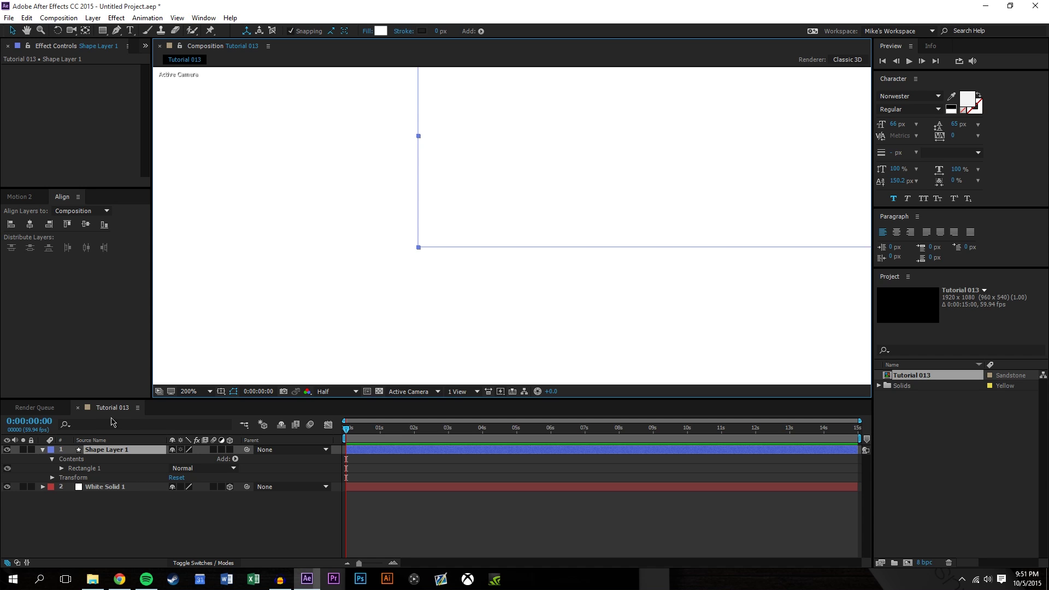
pyautogui.click(61, 468)
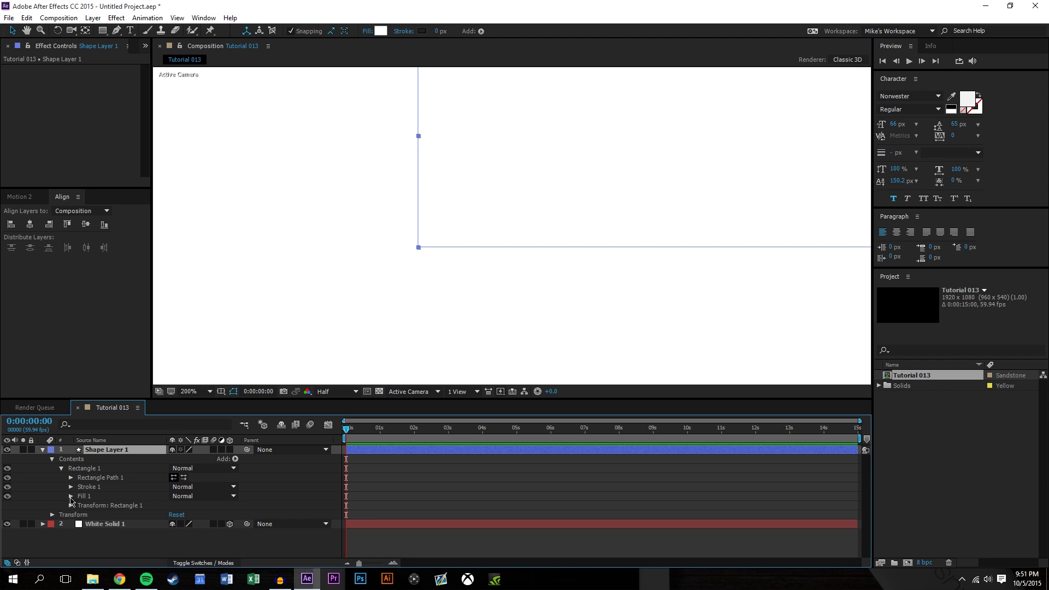
pyautogui.click(70, 478)
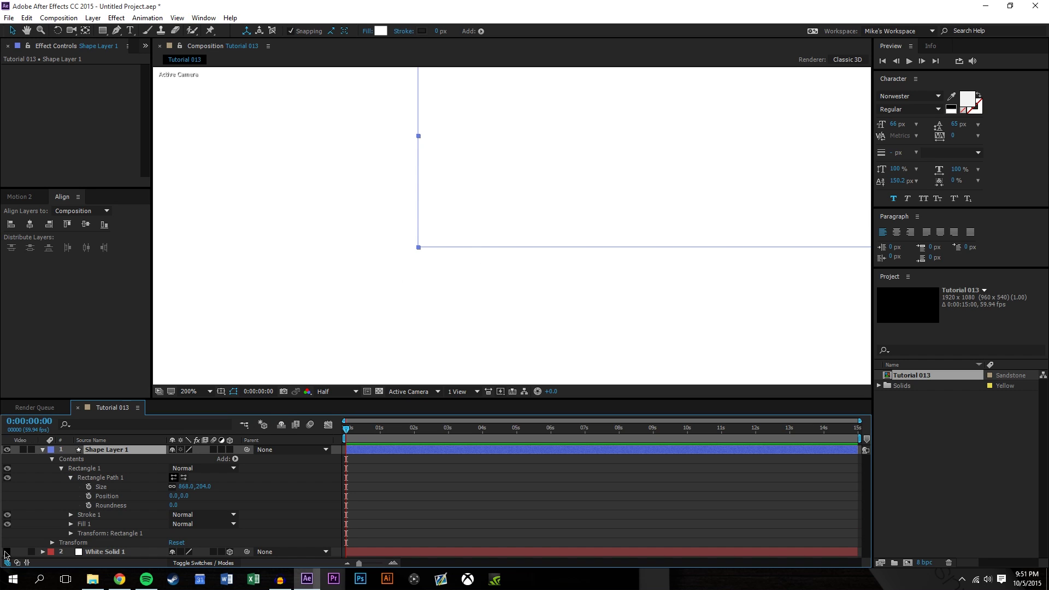
pyautogui.click(6, 552)
pyautogui.click(174, 505)
pyautogui.write('10')
pyautogui.press('Return')
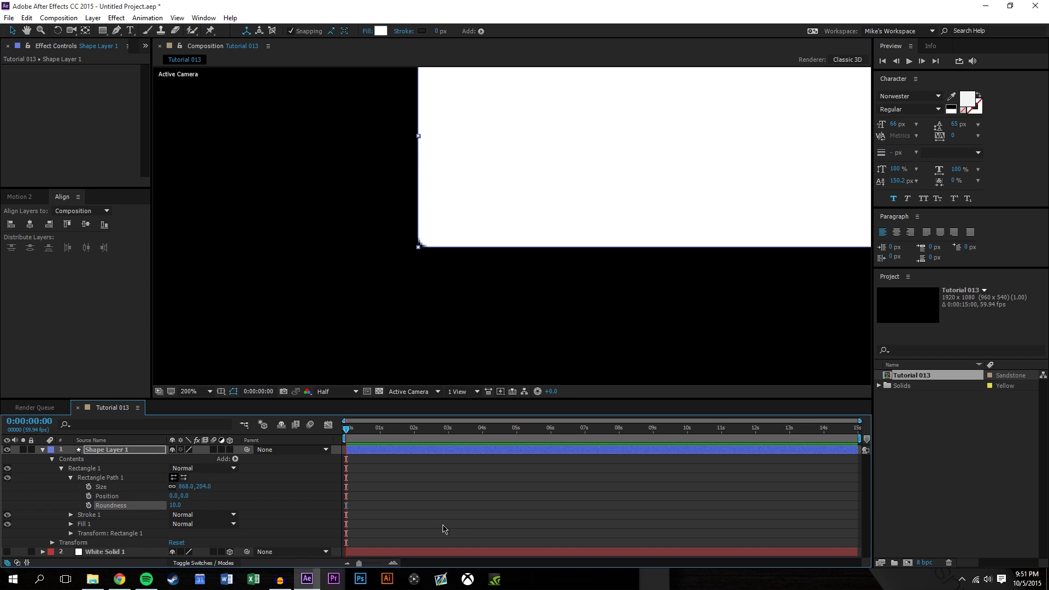
pyautogui.click(514, 328)
pyautogui.scroll(-4, 514, 324)
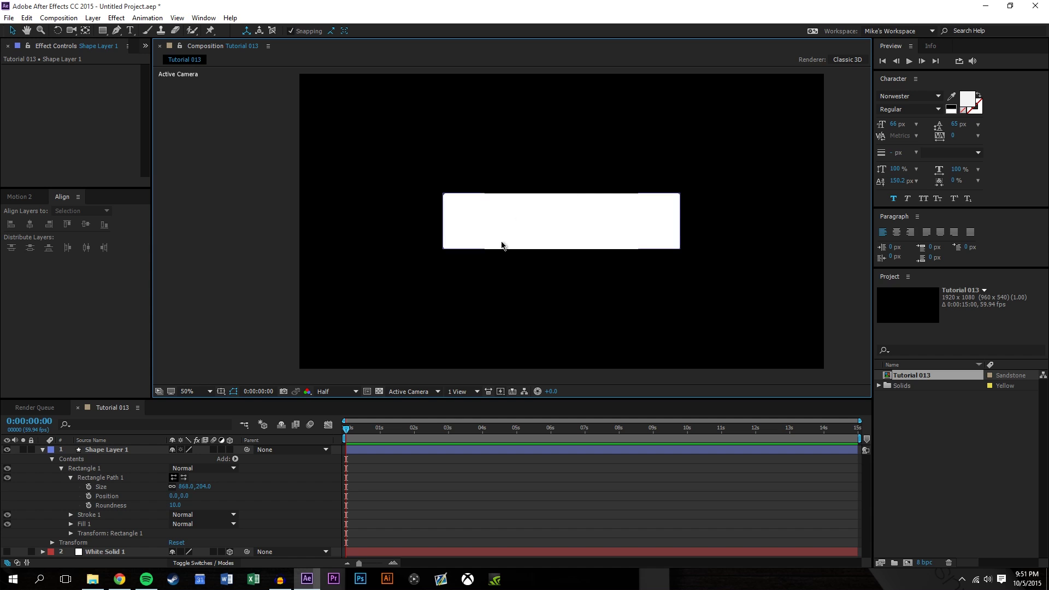
pyautogui.click(42, 450)
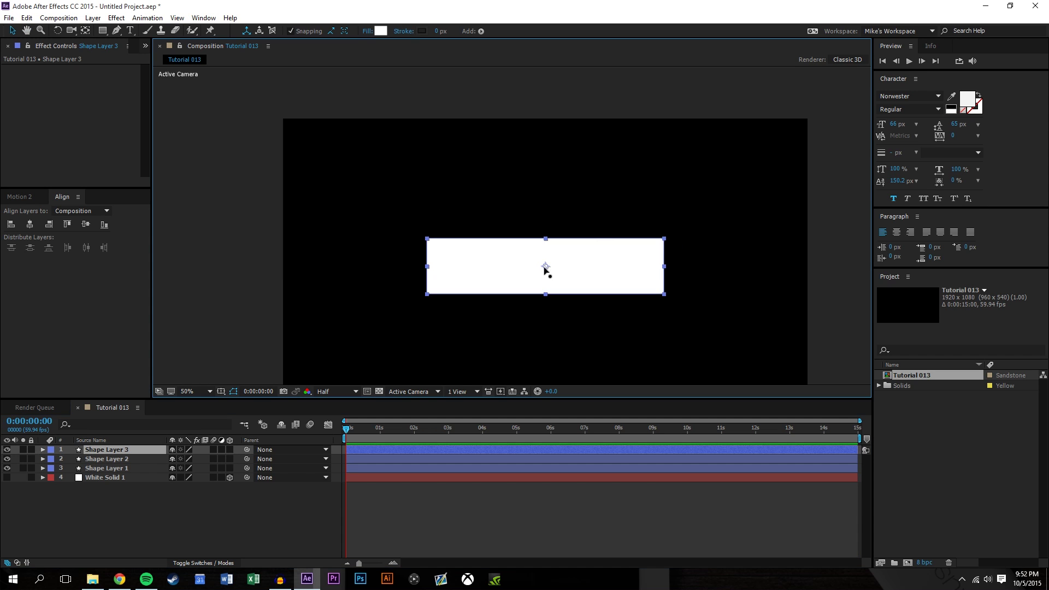
# Duplicate the rounded rectangle into a stack of three, with one copy below and one above, and match the layer order to the stack.
pyautogui.click(546, 270)
pyautogui.moveTo(546, 271); pyautogui.dragTo(546, 333)
pyautogui.moveTo(543, 294); pyautogui.dragTo(500, 255)
pyautogui.moveTo(107, 459); pyautogui.dragTo(126, 472)
# Set the vertical position of the lowest rectangle to 765 and of the highest rectangle to 315.
pyautogui.keyDown('shift'); pyautogui.click(107, 449); pyautogui.keyUp('shift')
pyautogui.press('p')
pyautogui.click(474, 221)
pyautogui.click(194, 496)
pyautogui.click(578, 515)
pyautogui.press('F4')
pyautogui.click(193, 495)
pyautogui.write('765')
pyautogui.press('Return')
pyautogui.click(193, 459)
pyautogui.write('315')
pyautogui.press('Return')
# Scale the three rectangles down slightly in width and height.
pyautogui.click(524, 358)
pyautogui.scroll(-2, 522, 358)
pyautogui.press('s')
pyautogui.click(107, 486)
pyautogui.keyDown('shift'); pyautogui.click(107, 450); pyautogui.keyUp('shift')
pyautogui.scroll(2, 396, 288)
pyautogui.moveTo(385, 288); pyautogui.dragTo(396, 289)
pyautogui.moveTo(502, 316); pyautogui.dragTo(503, 312)
pyautogui.click(782, 254)
pyautogui.click(552, 284)
pyautogui.keyDown('shift'); pyautogui.click(524, 232); pyautogui.keyUp('shift')
pyautogui.keyDown('shift'); pyautogui.click(509, 181); pyautogui.keyUp('shift')
pyautogui.moveTo(502, 188); pyautogui.dragTo(503, 190)
# Move the outer rectangles closer to the middle one, setting the upper one's vertical position to 340 and the lower one's to 740.
pyautogui.click(543, 254)
pyautogui.moveTo(563, 178); pyautogui.dragTo(563, 184)
pyautogui.click(698, 250)
pyautogui.click(547, 450)
pyautogui.keyDown('shift'); pyautogui.click(548, 486); pyautogui.keyUp('shift')
pyautogui.press('p')
pyautogui.click(194, 459)
pyautogui.click(234, 554)
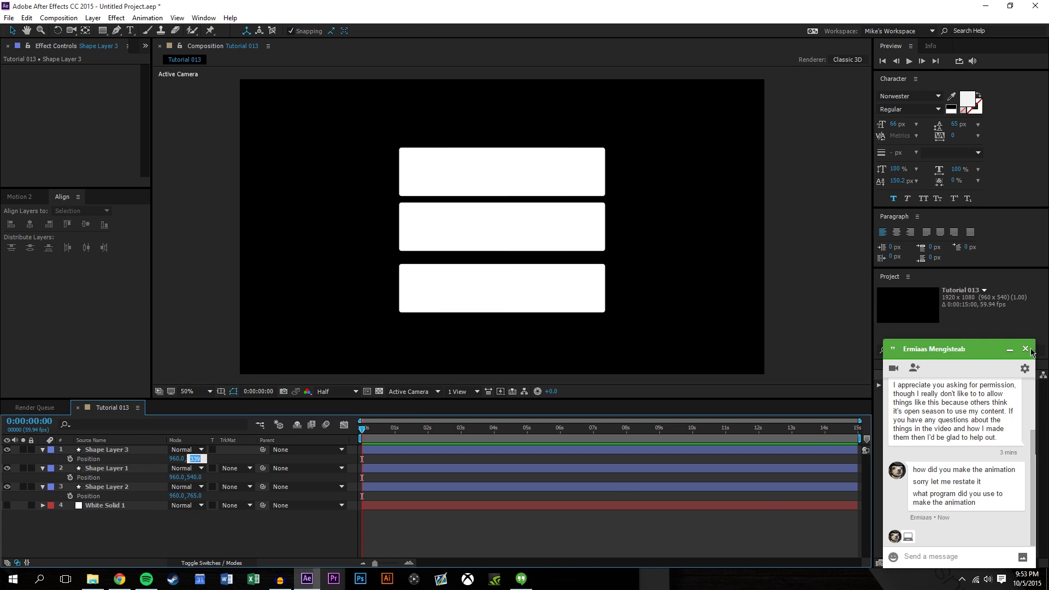
pyautogui.write('340')
pyautogui.press('Return')
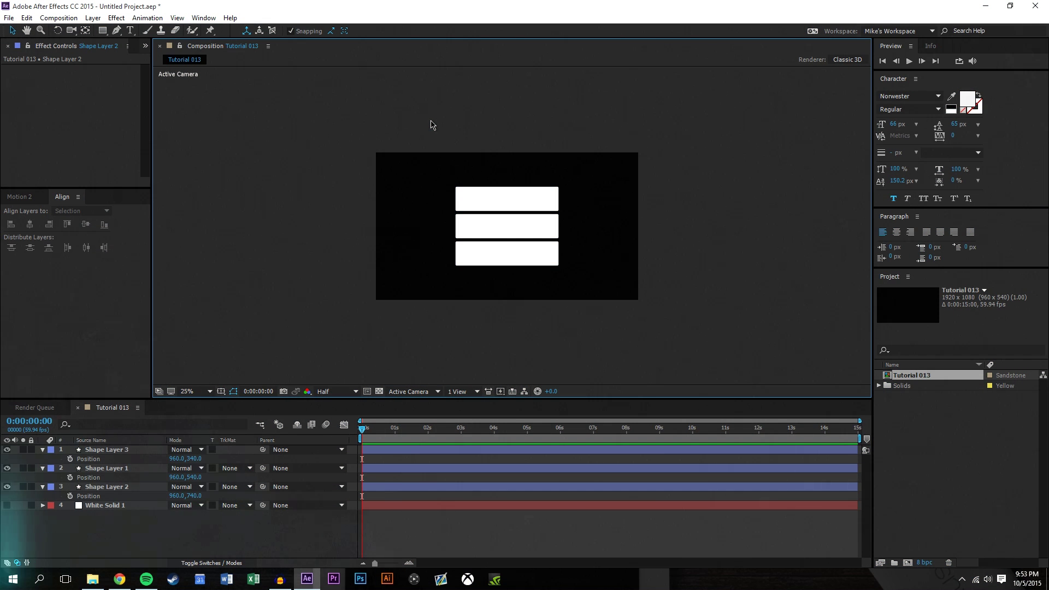
# Batch-rename the three rectangle layers with Motion 2 to Card - 1, Card - 2 and Card - 3.
pyautogui.hotkey('ctrl', 'shift', 'a')
pyautogui.click(142, 558)
pyautogui.click(114, 449)
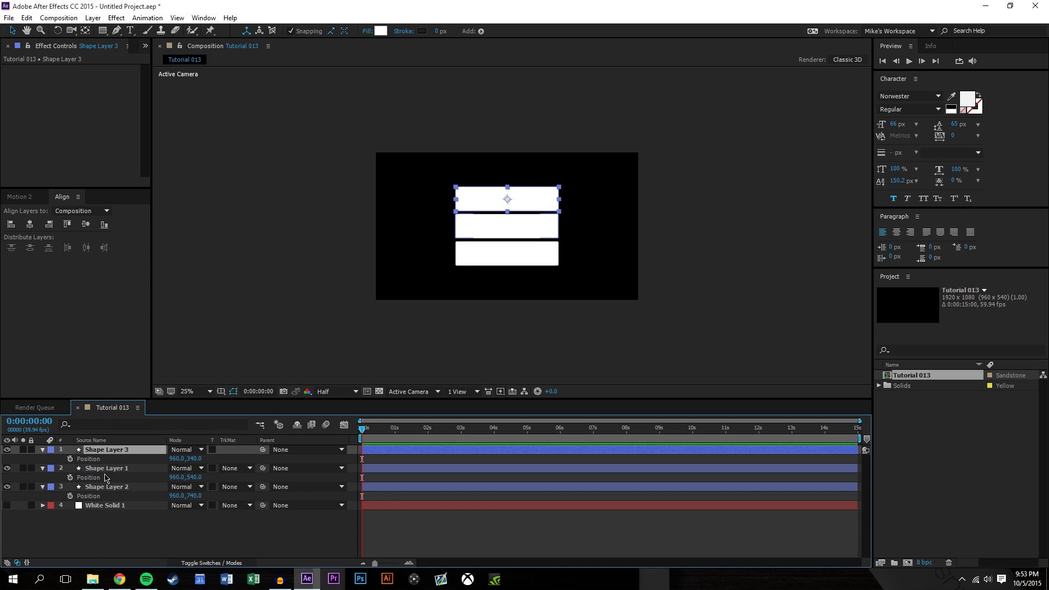
pyautogui.keyDown('shift'); pyautogui.click(104, 488); pyautogui.keyUp('shift')
pyautogui.click(19, 197)
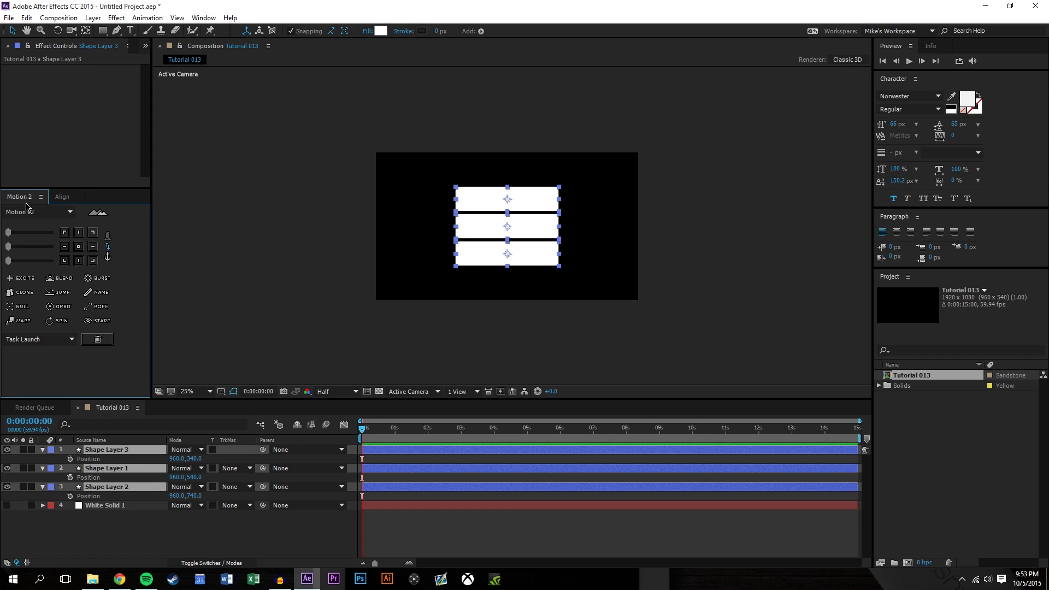
pyautogui.click(99, 303)
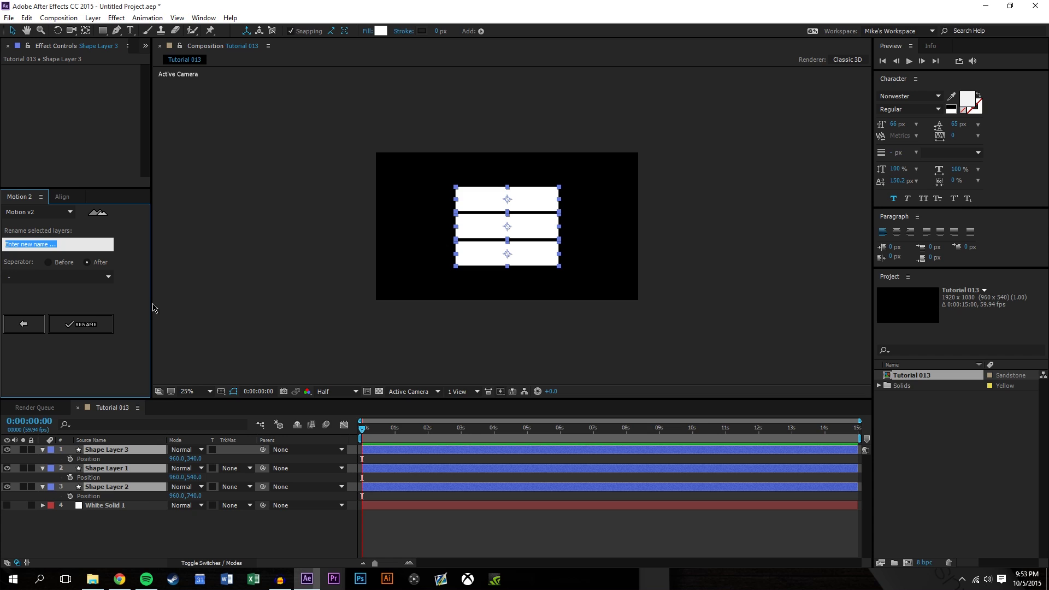
pyautogui.write('Card')
pyautogui.click(81, 324)
pyautogui.click(24, 324)
# Turn all three Card layers into 3D layers and collapse their properties.
pyautogui.click(130, 536)
pyautogui.click(98, 450)
pyautogui.click(101, 469)
pyautogui.click(108, 487)
pyautogui.click(129, 535)
pyautogui.click(99, 450)
pyautogui.keyDown('shift'); pyautogui.click(98, 487); pyautogui.keyUp('shift')
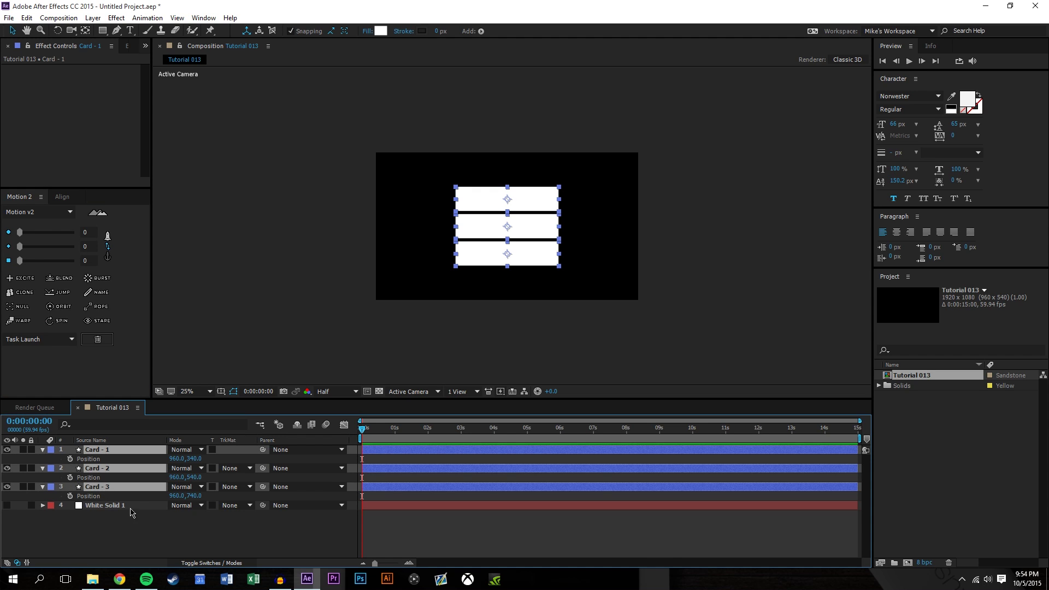
pyautogui.click(226, 563)
pyautogui.click(230, 450)
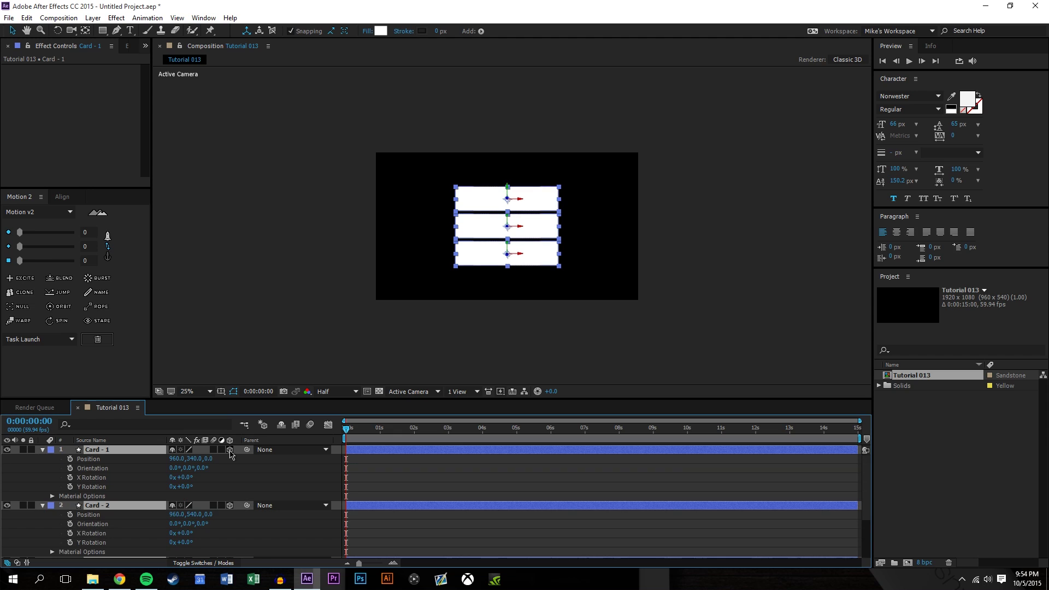
pyautogui.press('u')
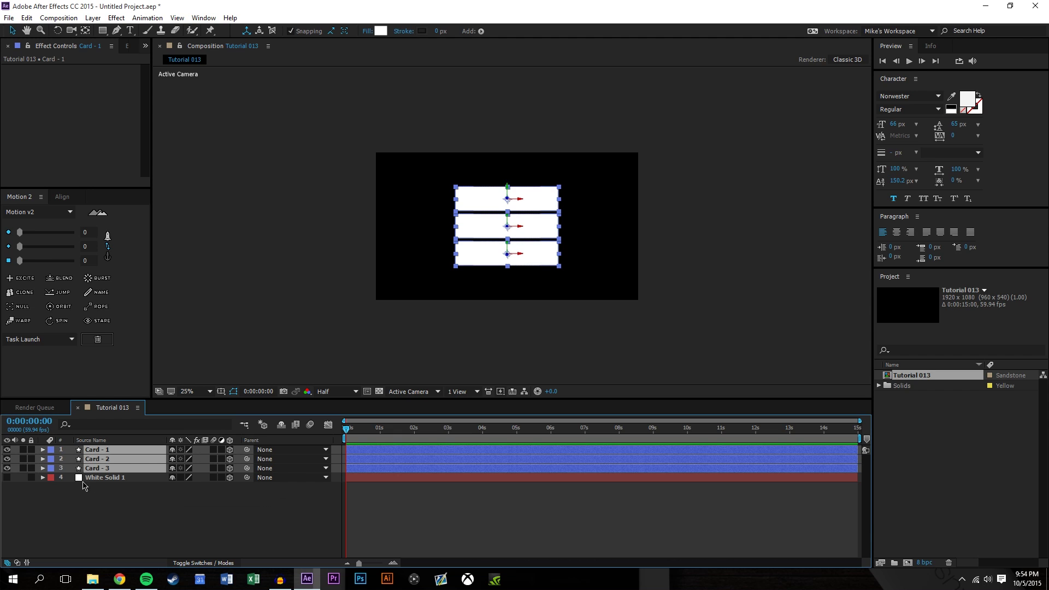
pyautogui.click(444, 322)
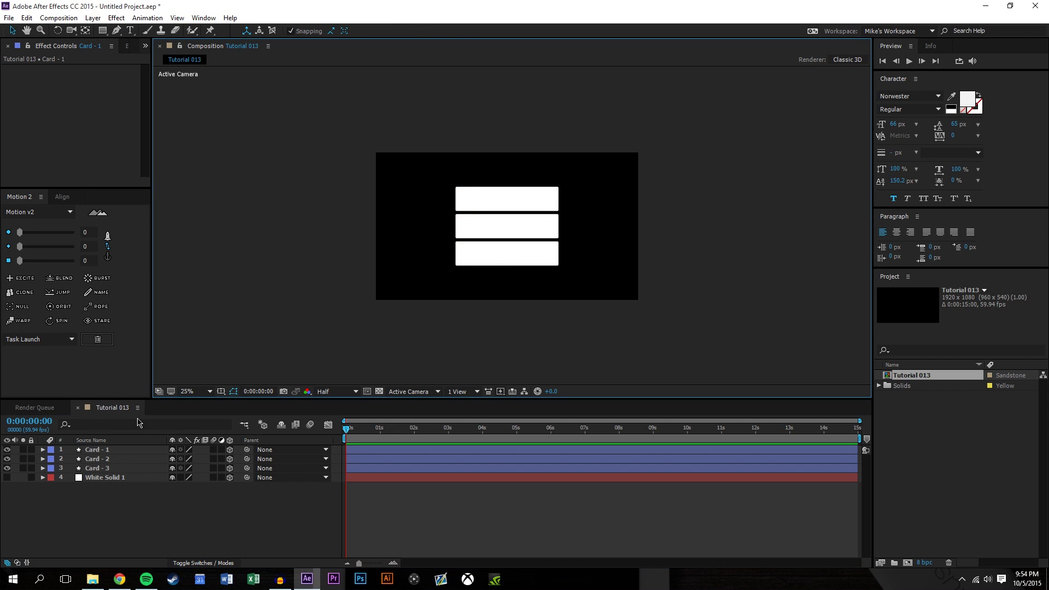
# Set the Z position of all three Card layers to -10 and show the white solid again.
pyautogui.click(88, 449)
pyautogui.keyDown('shift'); pyautogui.click(94, 468); pyautogui.keyUp('shift')
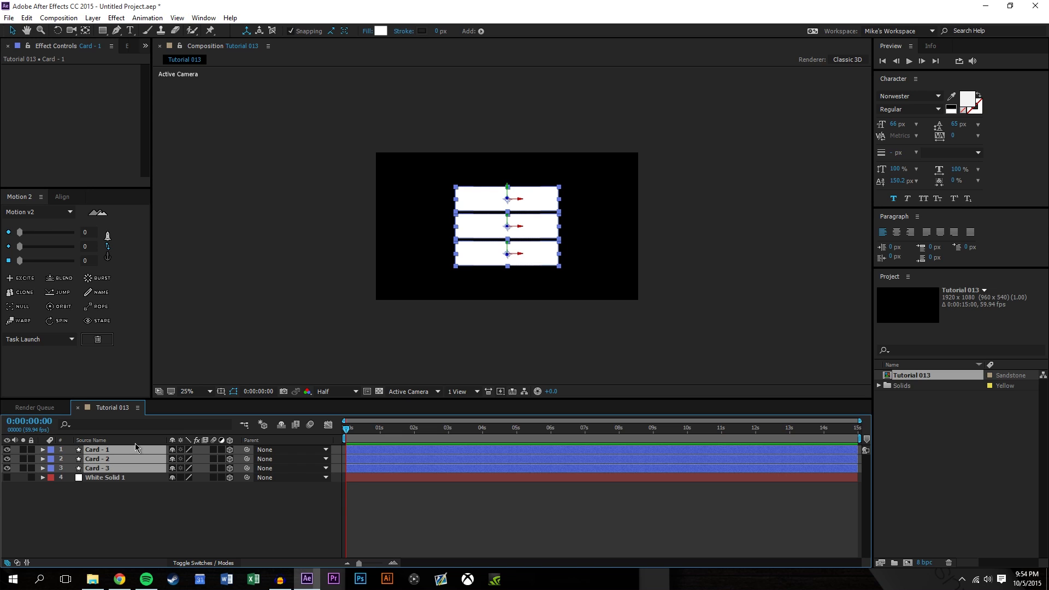
pyautogui.press('p')
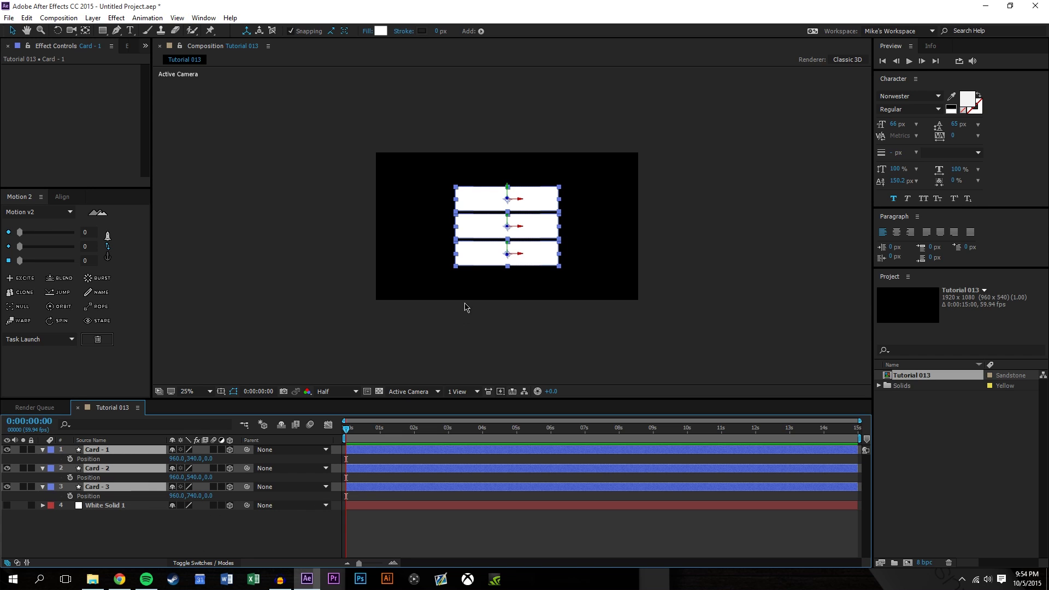
pyautogui.press('.')
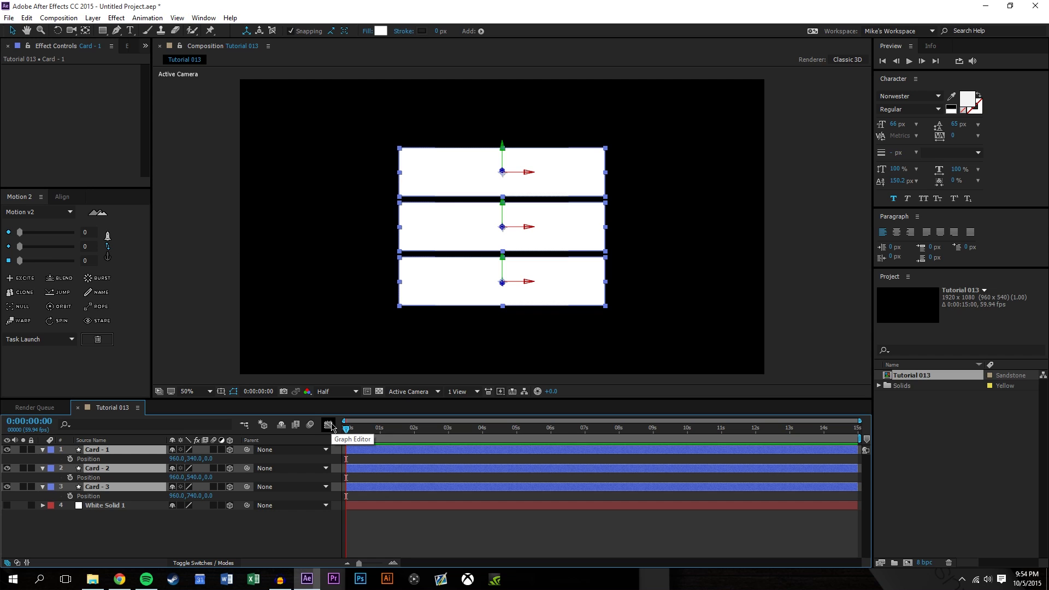
pyautogui.click(196, 533)
pyautogui.click(210, 459)
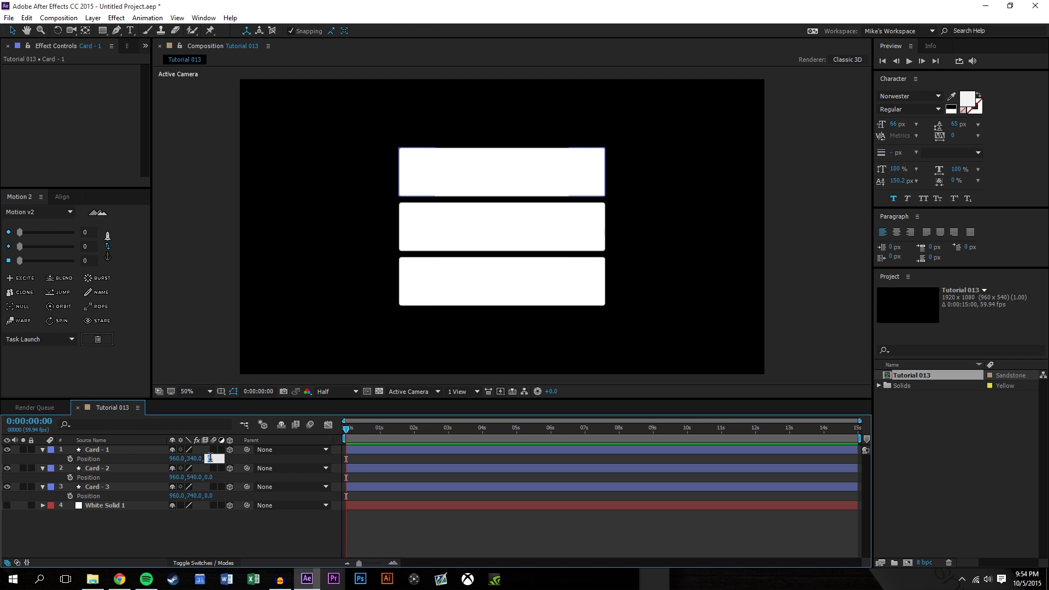
pyautogui.press('Return')
pyautogui.hotkey('ctrl', 'c')
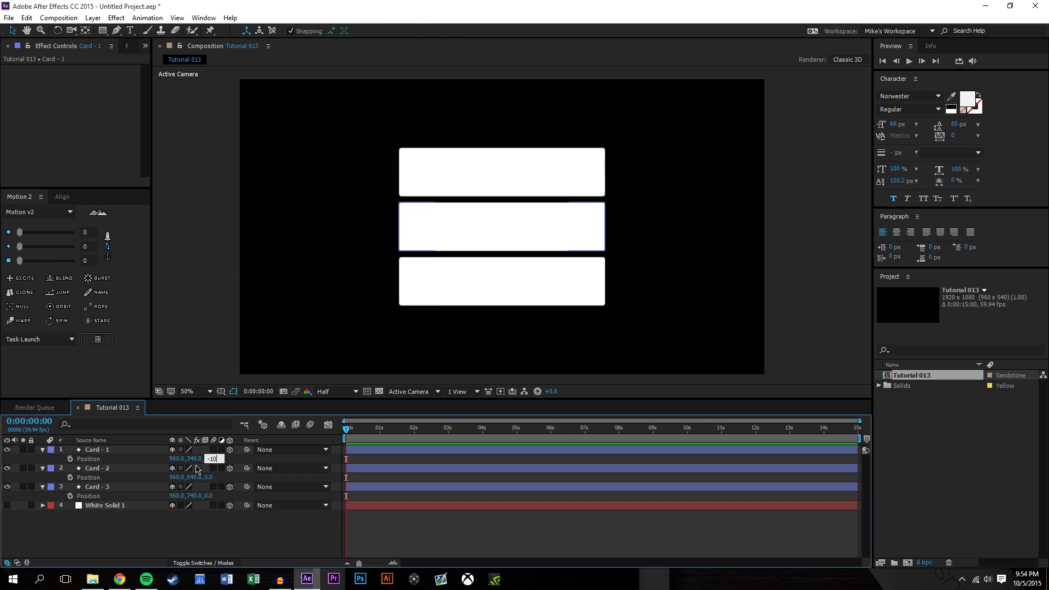
pyautogui.click(211, 477)
pyautogui.hotkey('ctrl', 'v')
pyautogui.click(212, 495)
pyautogui.hotkey('ctrl', 'v')
pyautogui.click(266, 537)
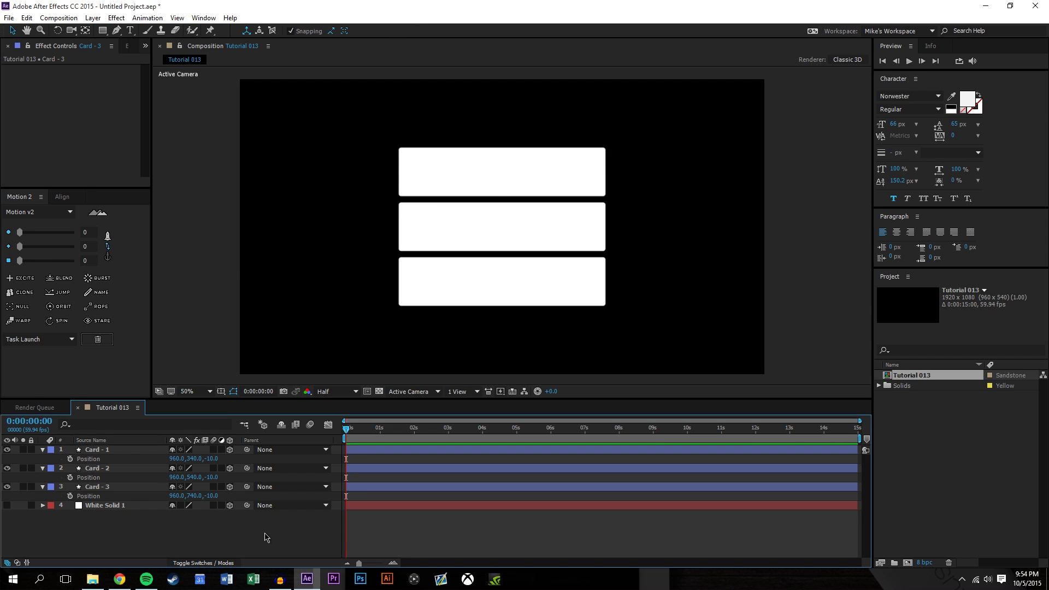
pyautogui.click(6, 505)
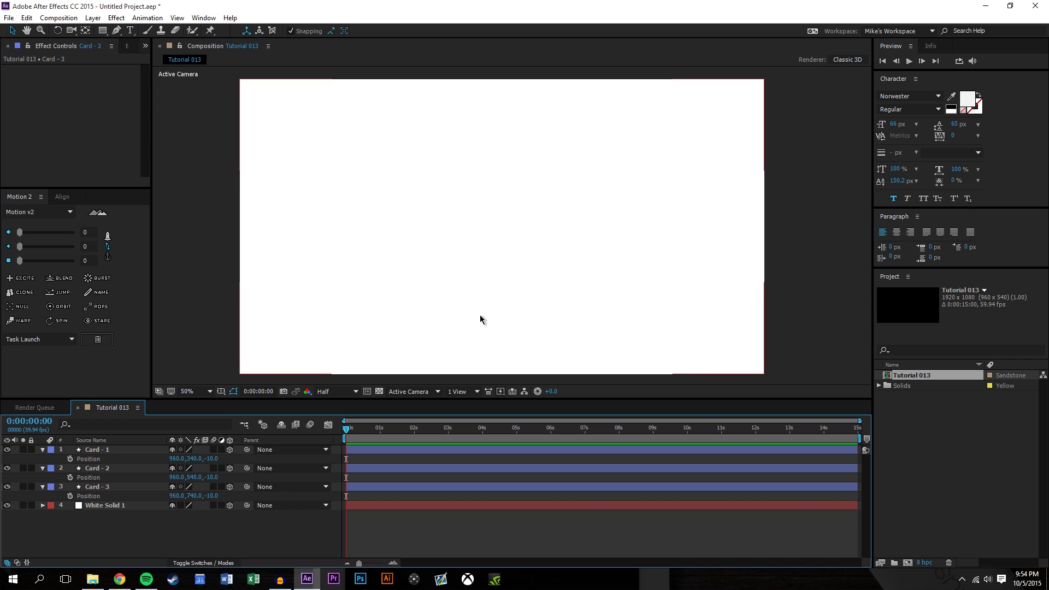
# Add a new light to the composition with its light type set to Spot, keeping the other default settings.
pyautogui.click(93, 18)
pyautogui.moveTo(218, 31)
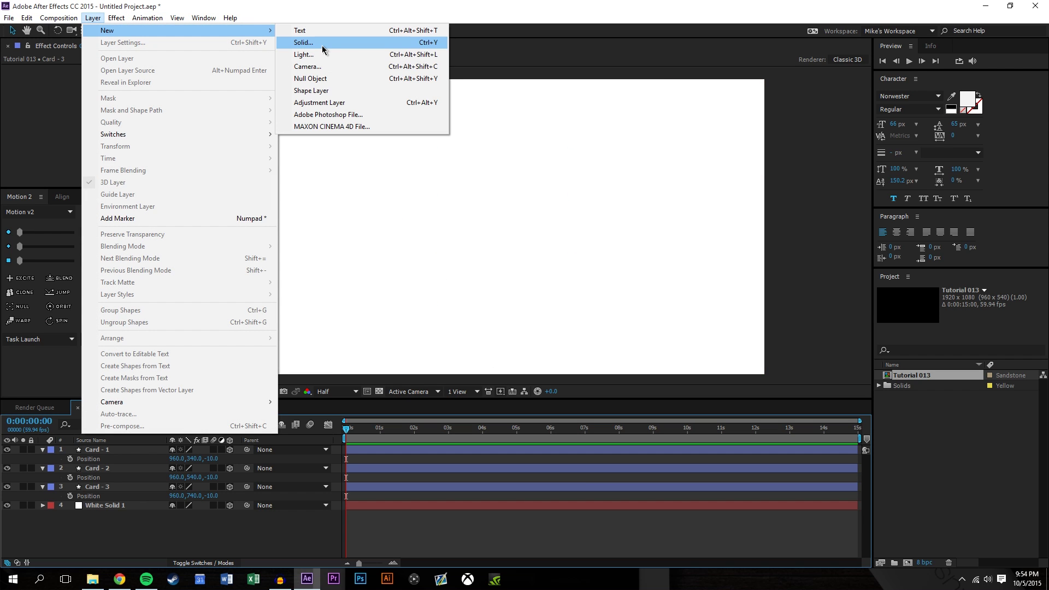
pyautogui.click(304, 55)
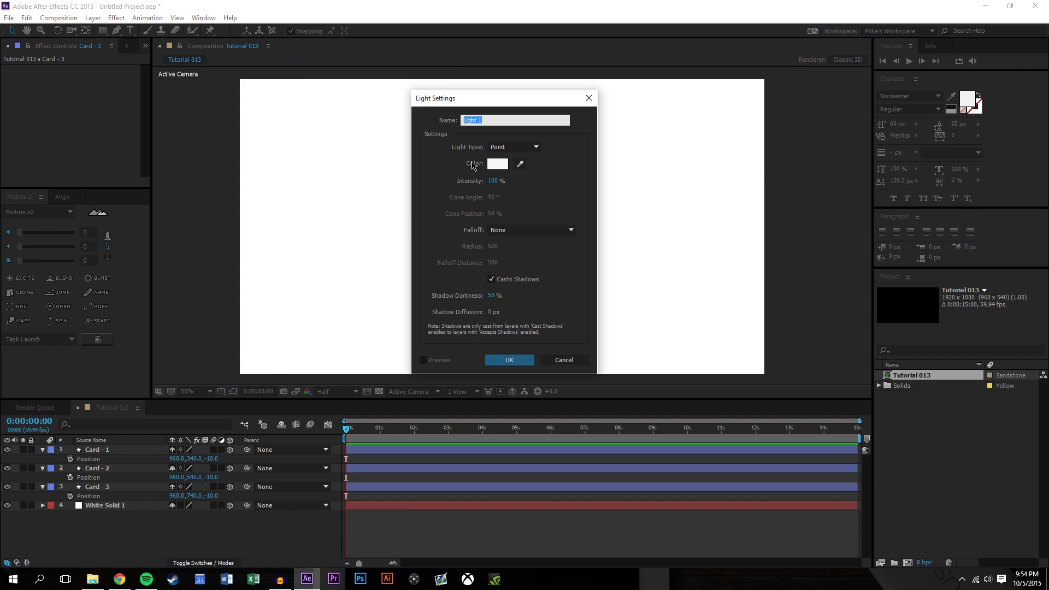
pyautogui.click(514, 147)
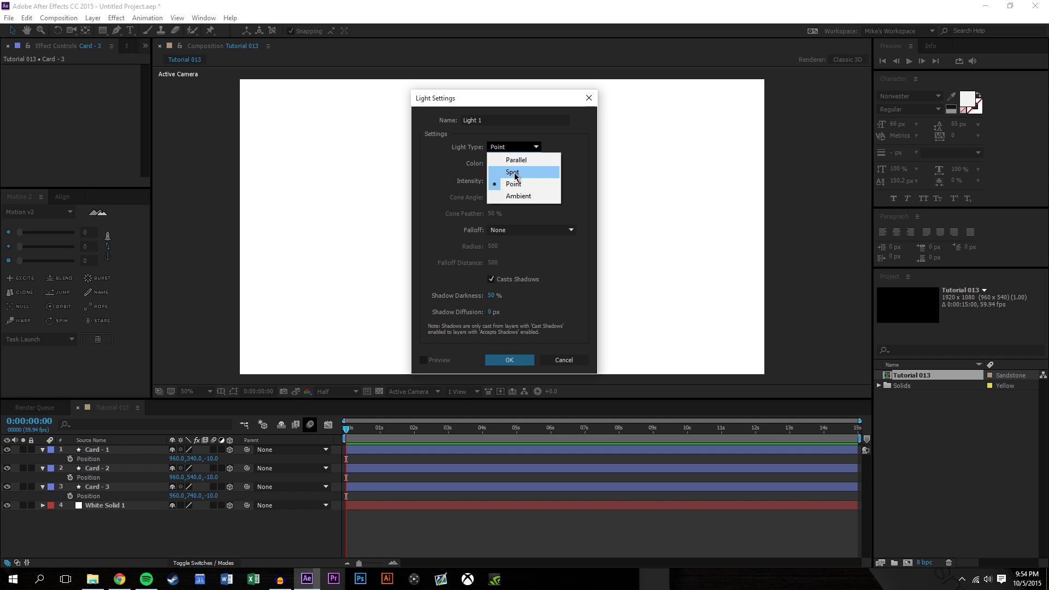
pyautogui.click(569, 201)
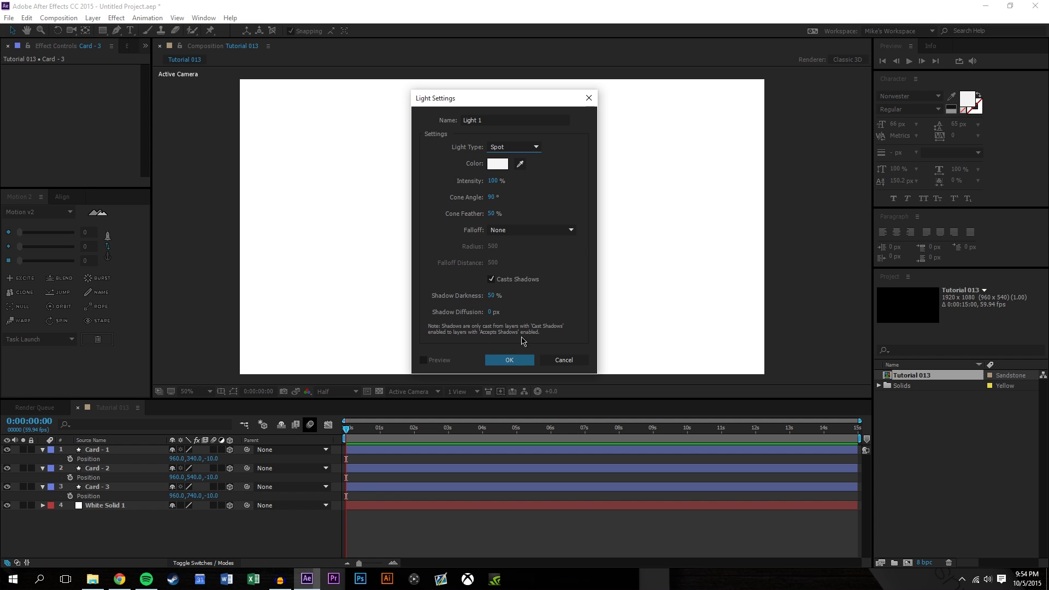
pyautogui.click(510, 360)
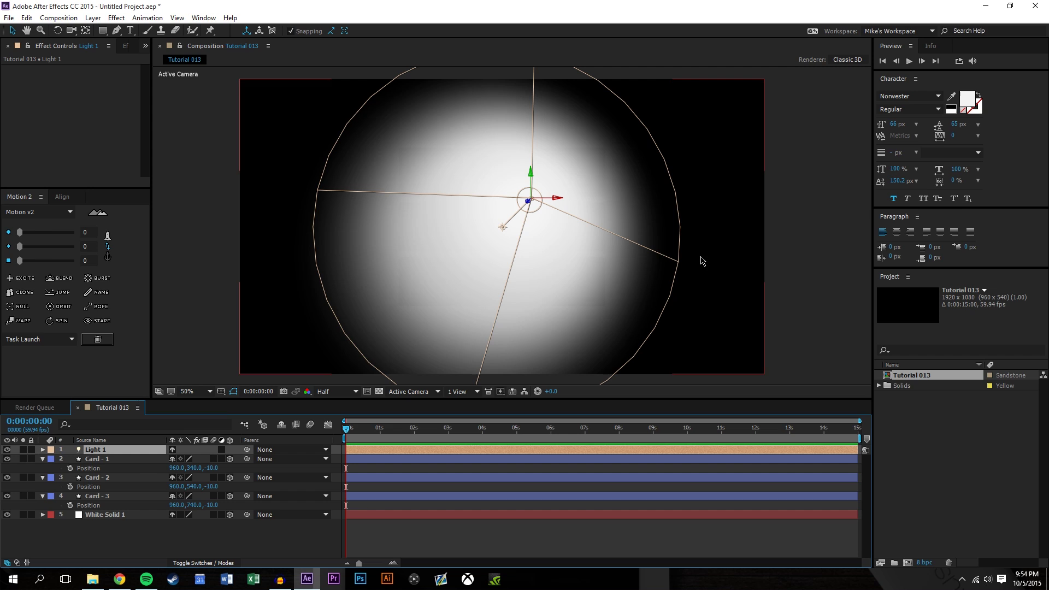
# Turn on Casts Shadows in the material options of Card - 1, Card - 2 and Card - 3 together, and deselect the layers.
pyautogui.click(97, 461)
pyautogui.keyDown('shift'); pyautogui.click(107, 497); pyautogui.keyUp('shift')
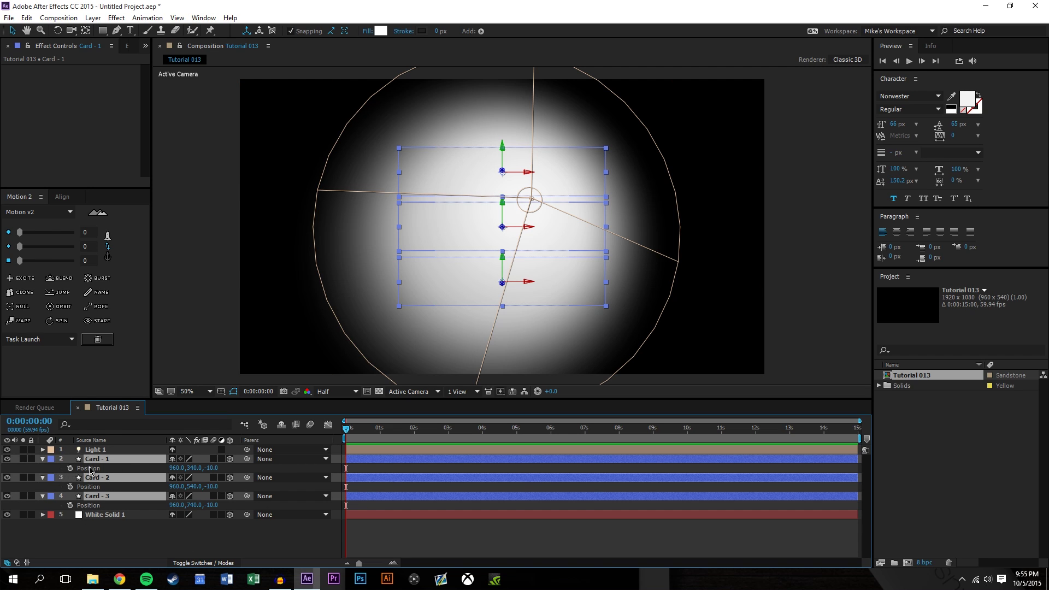
pyautogui.click(43, 459)
pyautogui.click(43, 459)
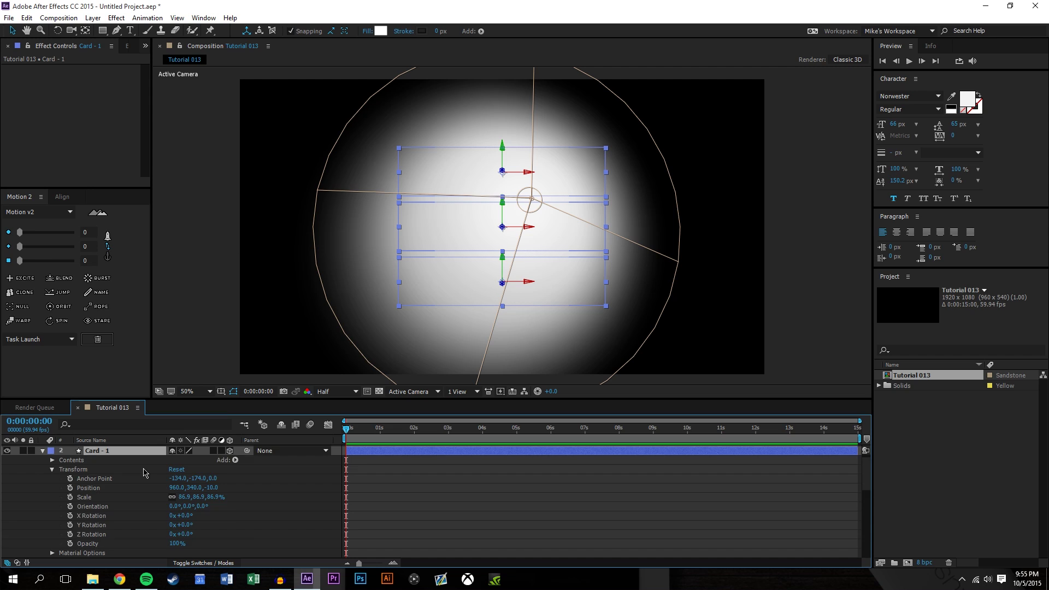
pyautogui.scroll(-2, 144, 486)
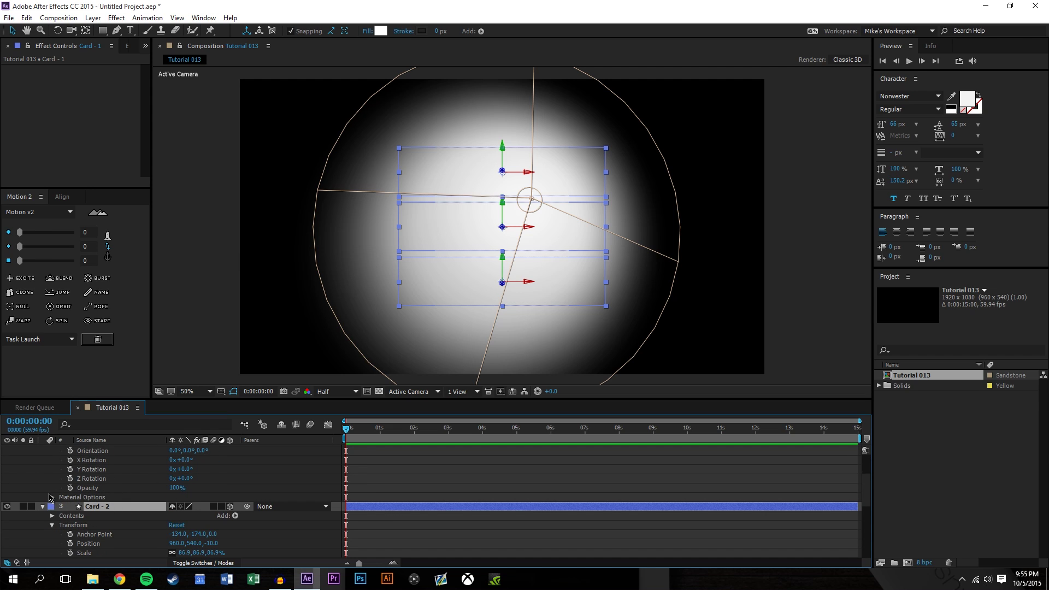
pyautogui.click(51, 497)
pyautogui.click(51, 497)
pyautogui.click(50, 497)
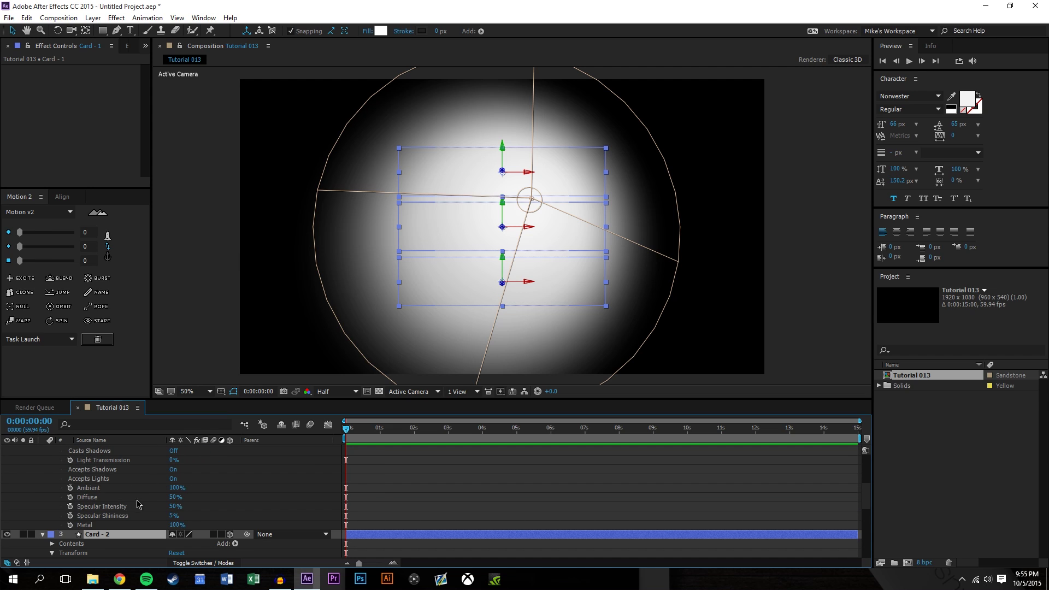
pyautogui.scroll(1, 138, 504)
pyautogui.click(174, 479)
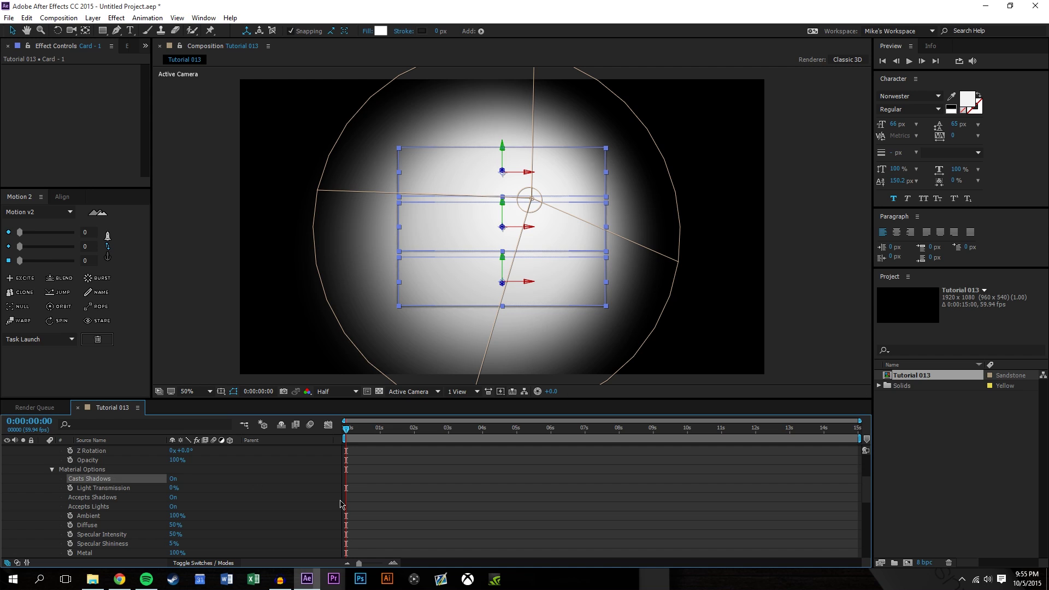
pyautogui.click(802, 242)
pyautogui.click(359, 458)
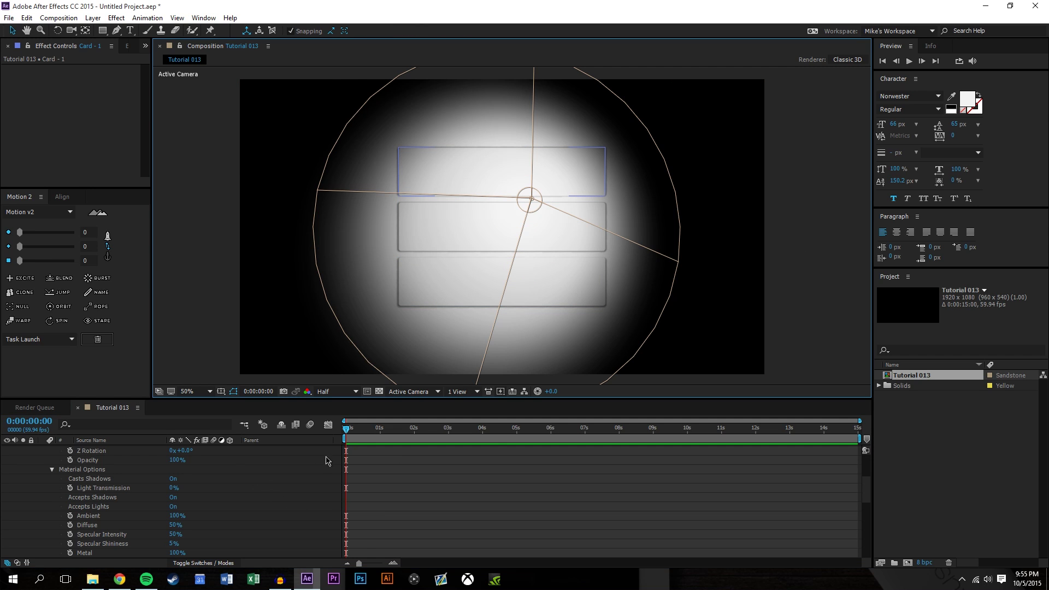
# Select the Card - 1 layer and bring the other Card layers into view in the timeline.
pyautogui.scroll(3, 191, 488)
pyautogui.click(94, 460)
pyautogui.scroll(-3, 97, 470)
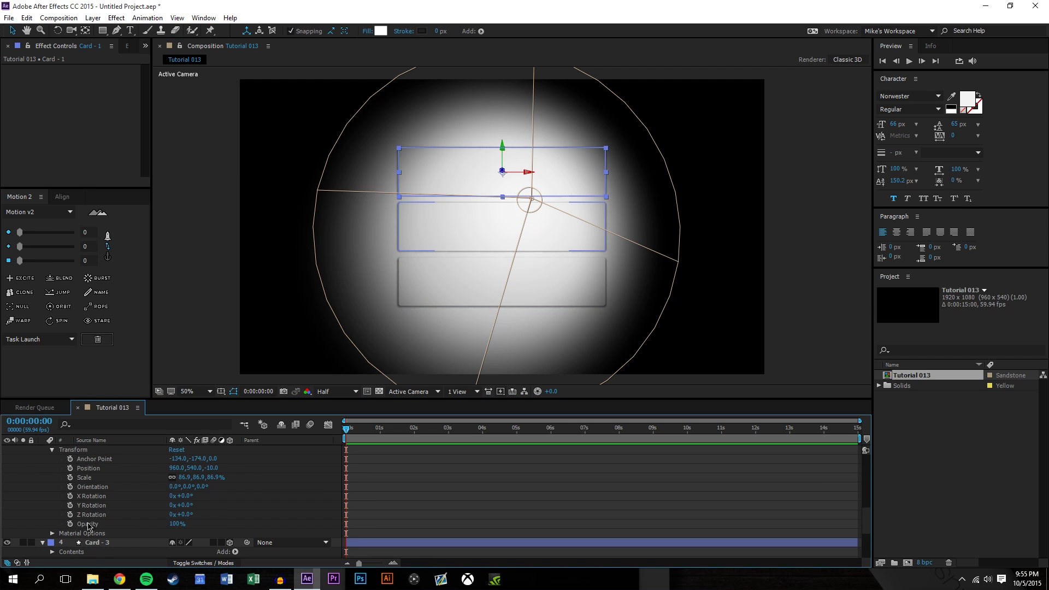
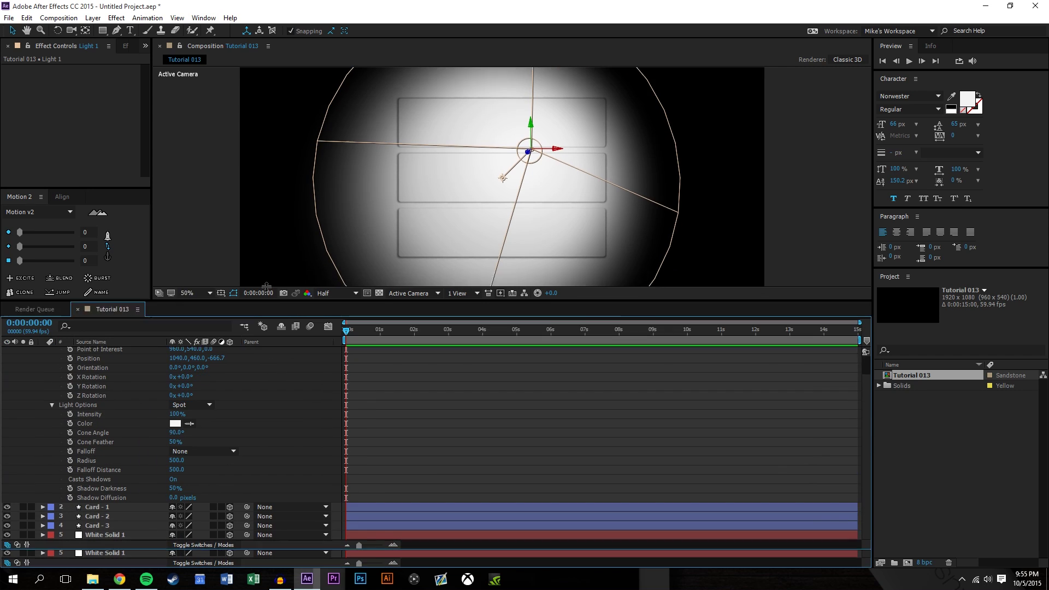
# Set Light 1's cone angle to 180° and its cone feather to 52% in the light options.
pyautogui.click(307, 398)
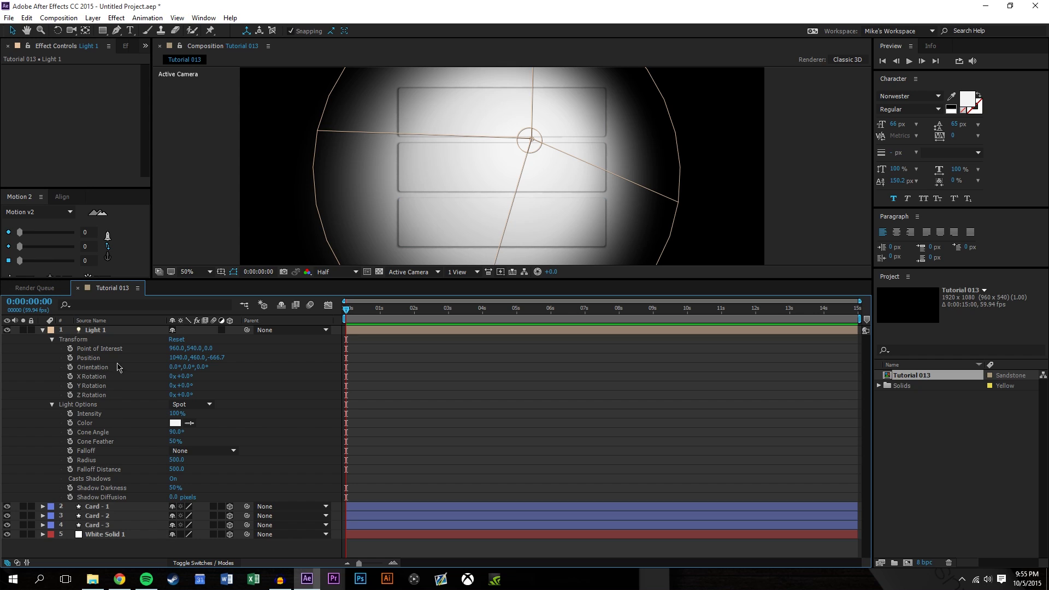
pyautogui.click(52, 340)
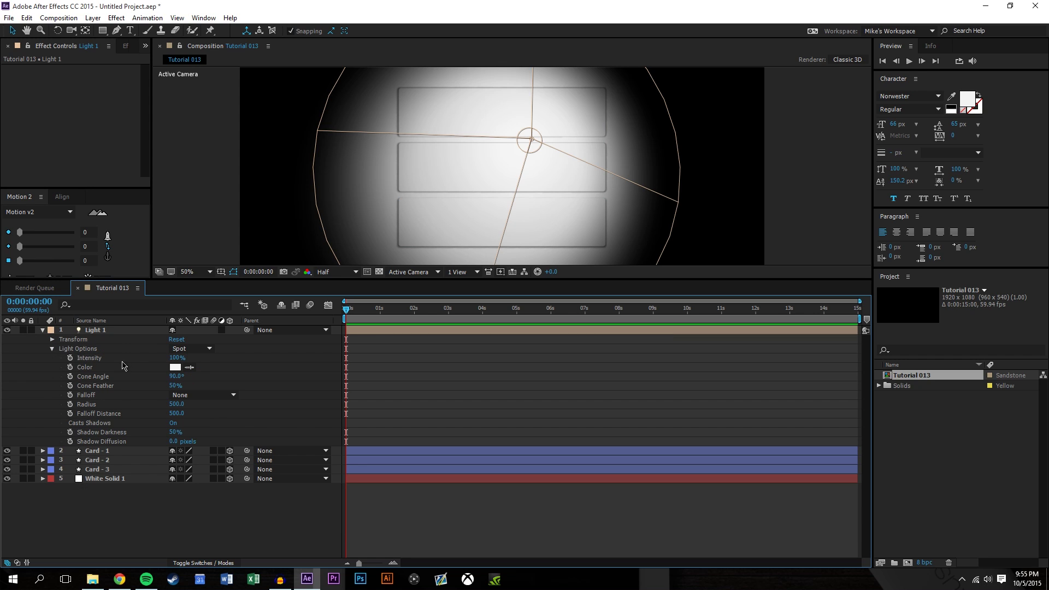
pyautogui.click(176, 358)
pyautogui.press('Return')
pyautogui.moveTo(174, 381); pyautogui.dragTo(586, 442)
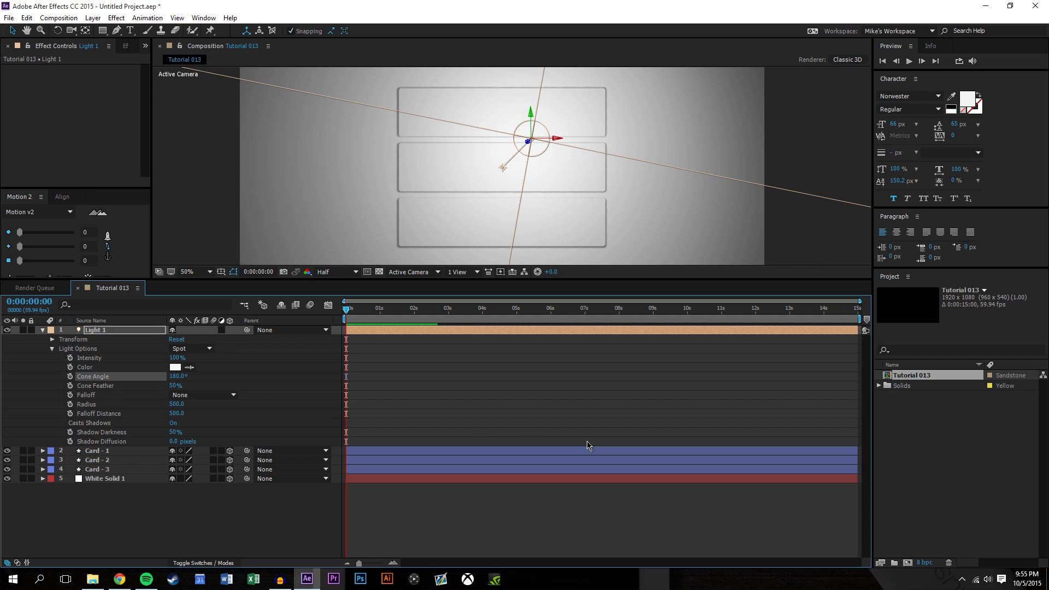
pyautogui.scroll(-4, 619, 231)
pyautogui.scroll(-4, 619, 231)
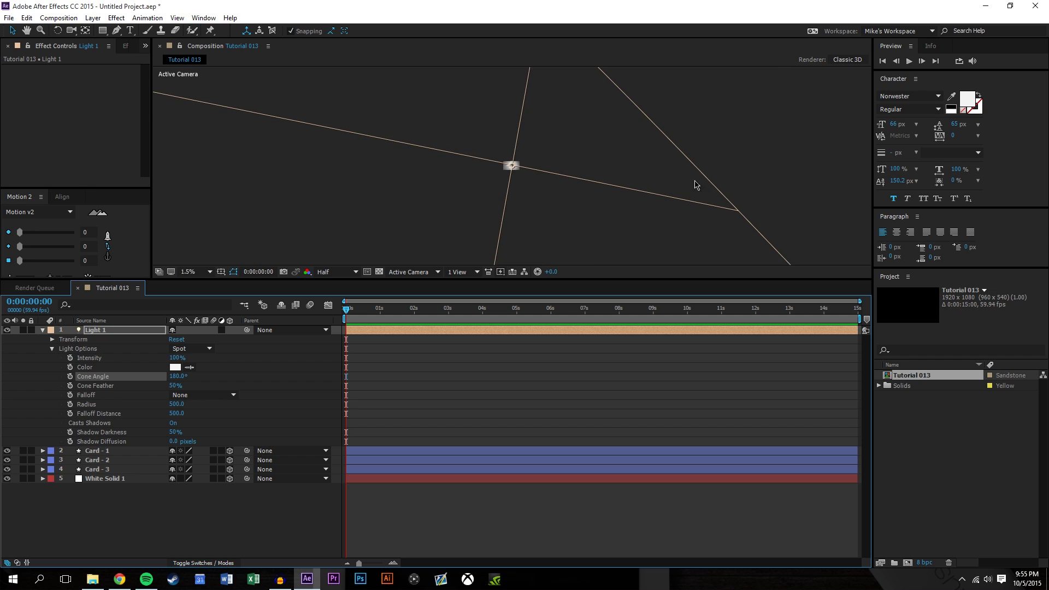
pyautogui.scroll(4, 475, 141)
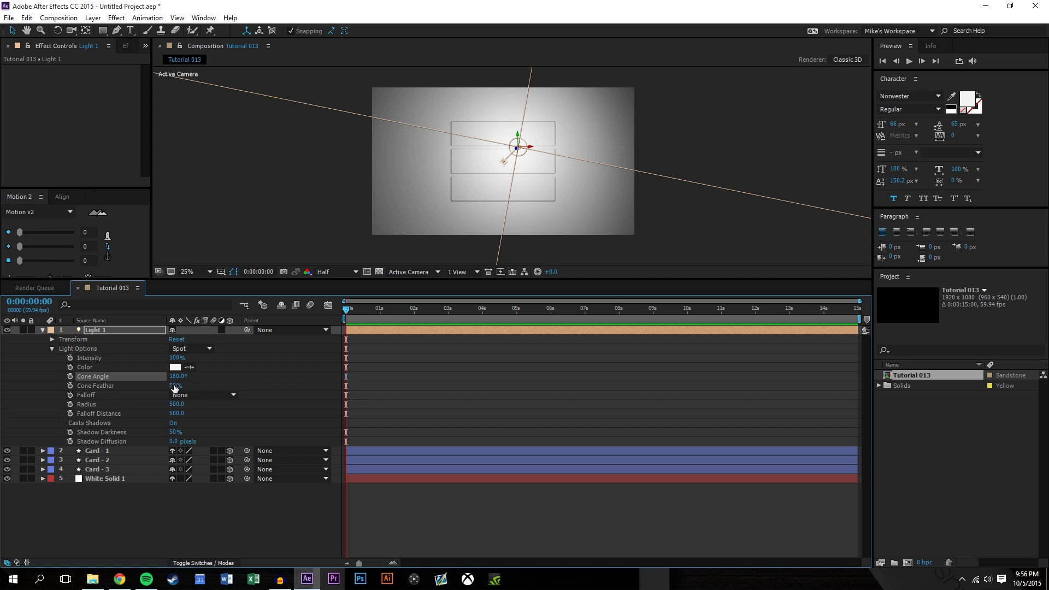
pyautogui.moveTo(174, 385); pyautogui.dragTo(301, 383)
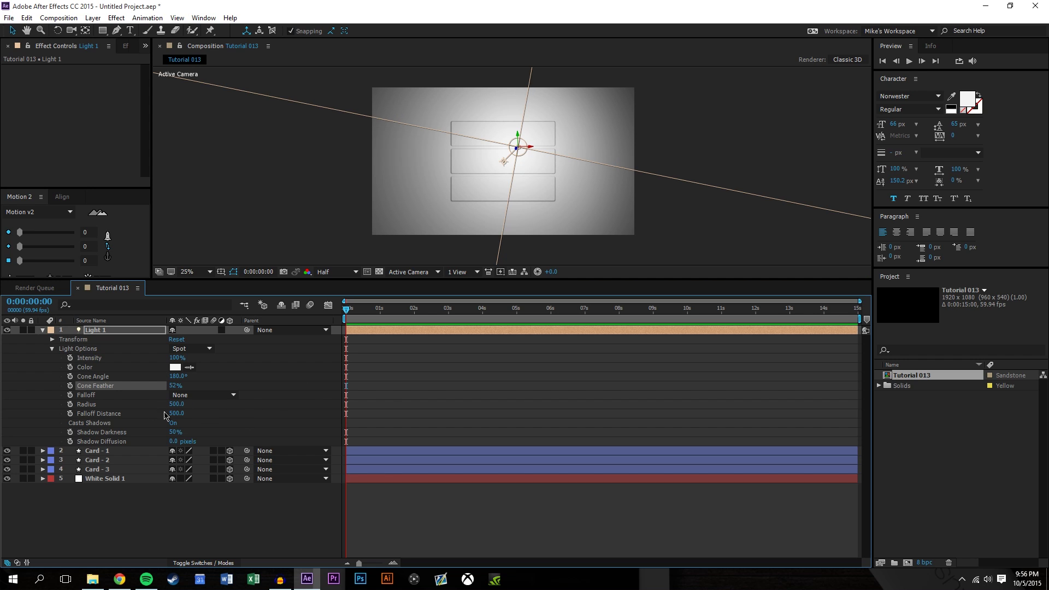
# Try a radius of 868 and a falloff distance of 50 on Light 1, undoing each change.
pyautogui.moveTo(179, 406); pyautogui.dragTo(386, 420)
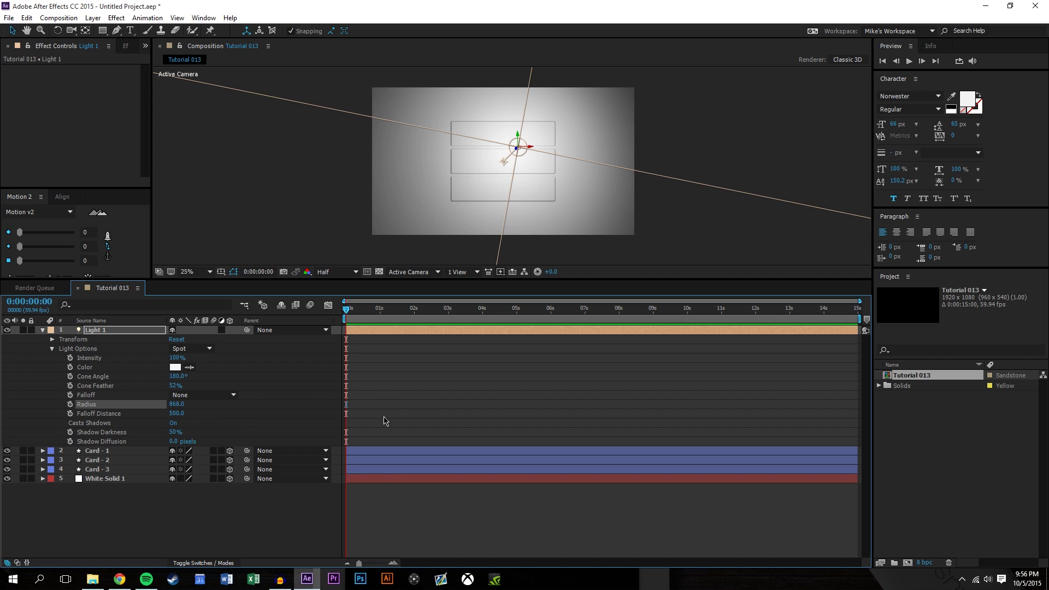
pyautogui.hotkey('ctrl', 'z')
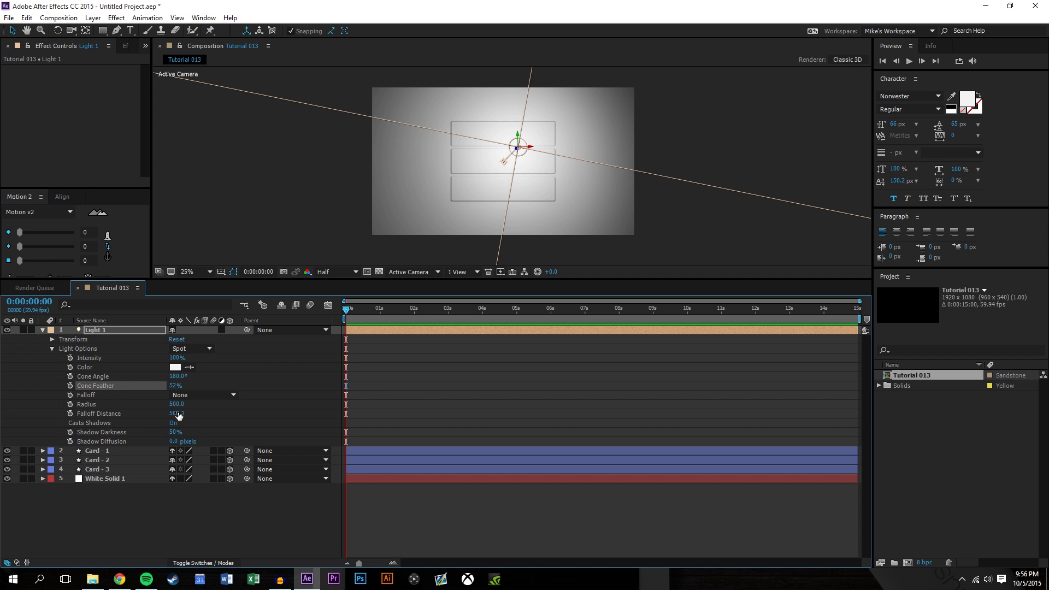
pyautogui.click(178, 414)
pyautogui.write('50')
pyautogui.press('Return')
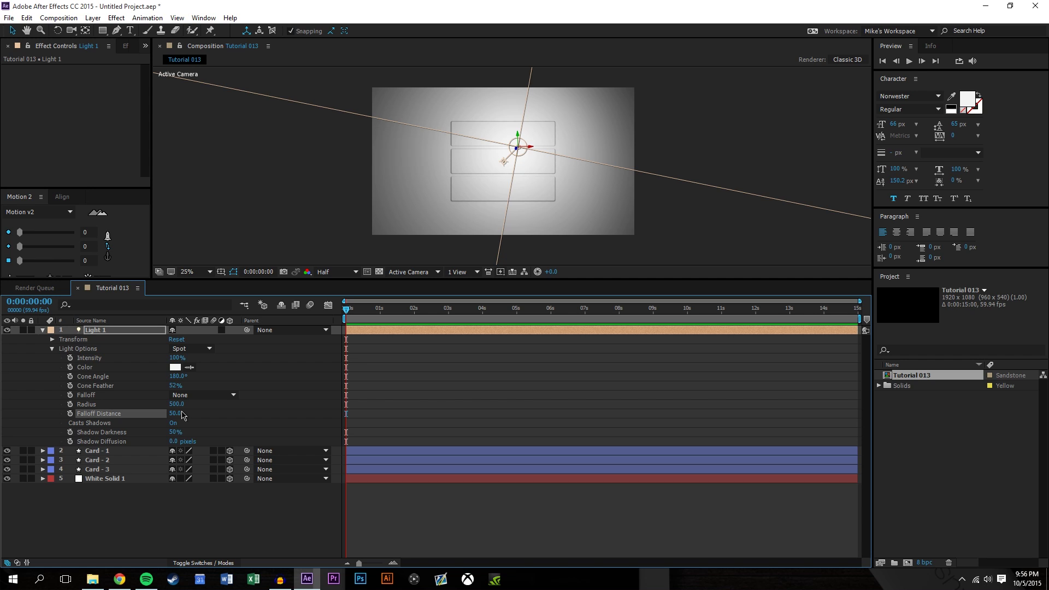
pyautogui.hotkey('ctrl', 'z')
pyautogui.click(267, 424)
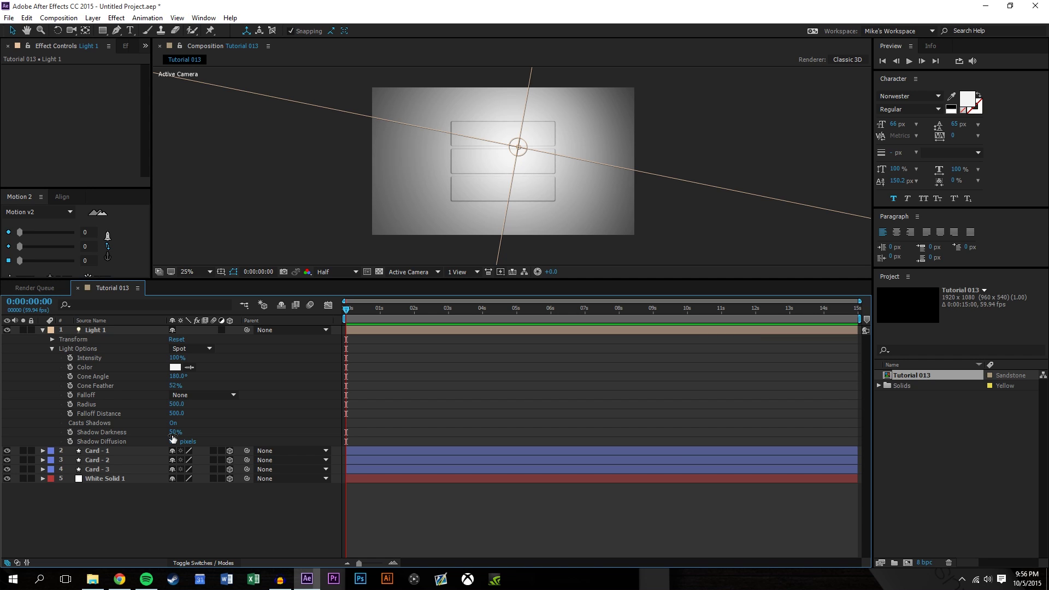
# Set Light 1's shadow darkness to 52% and its shadow diffusion to 1390 pixels.
pyautogui.moveTo(172, 433); pyautogui.dragTo(181, 434)
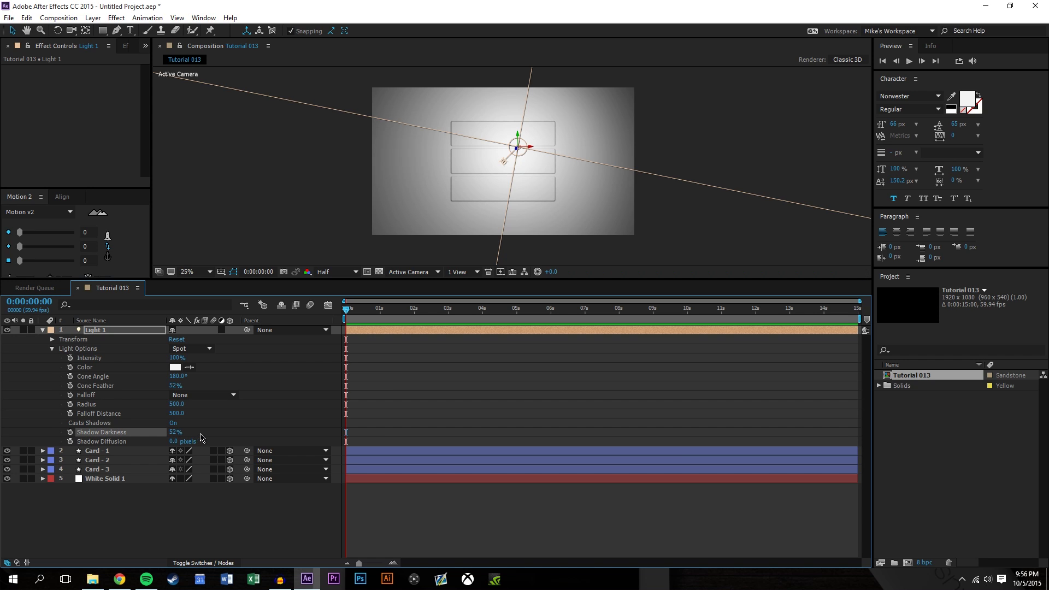
pyautogui.click(205, 433)
pyautogui.scroll(2, 395, 191)
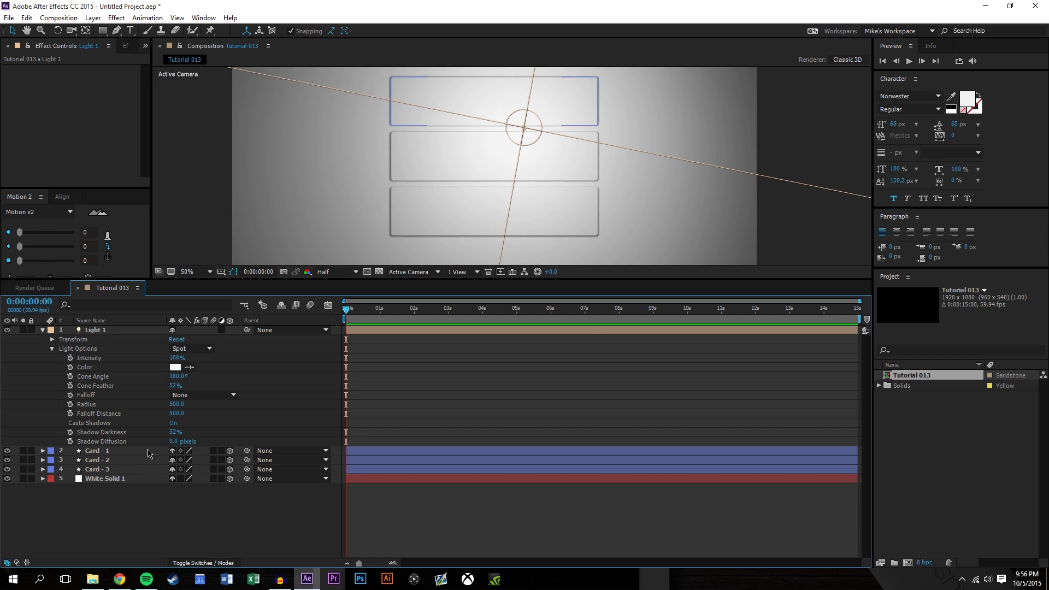
pyautogui.moveTo(175, 442); pyautogui.dragTo(341, 436)
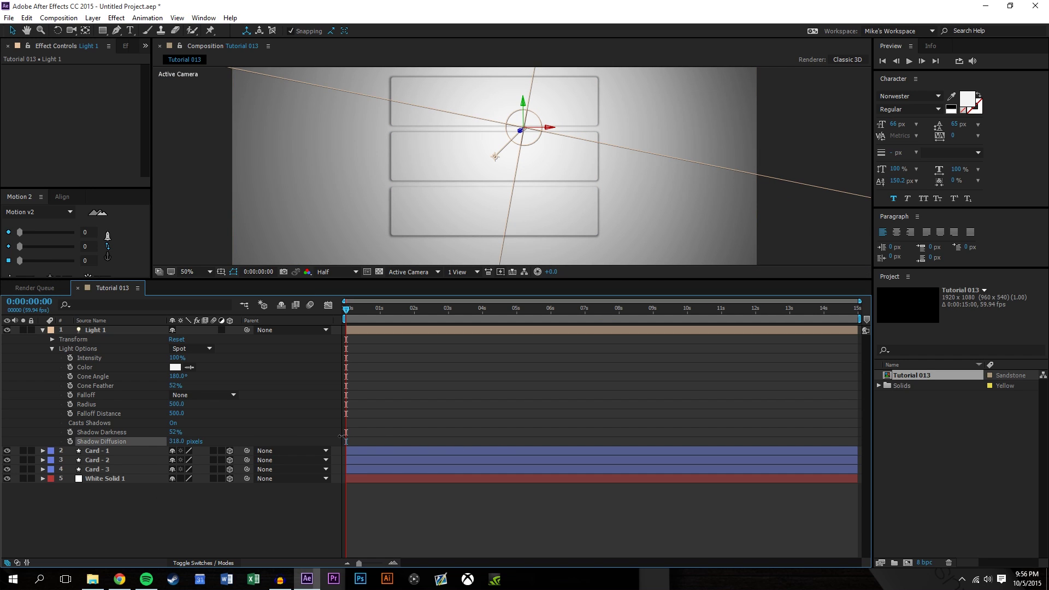
pyautogui.moveTo(341, 437); pyautogui.dragTo(341, 437)
pyautogui.click(178, 441)
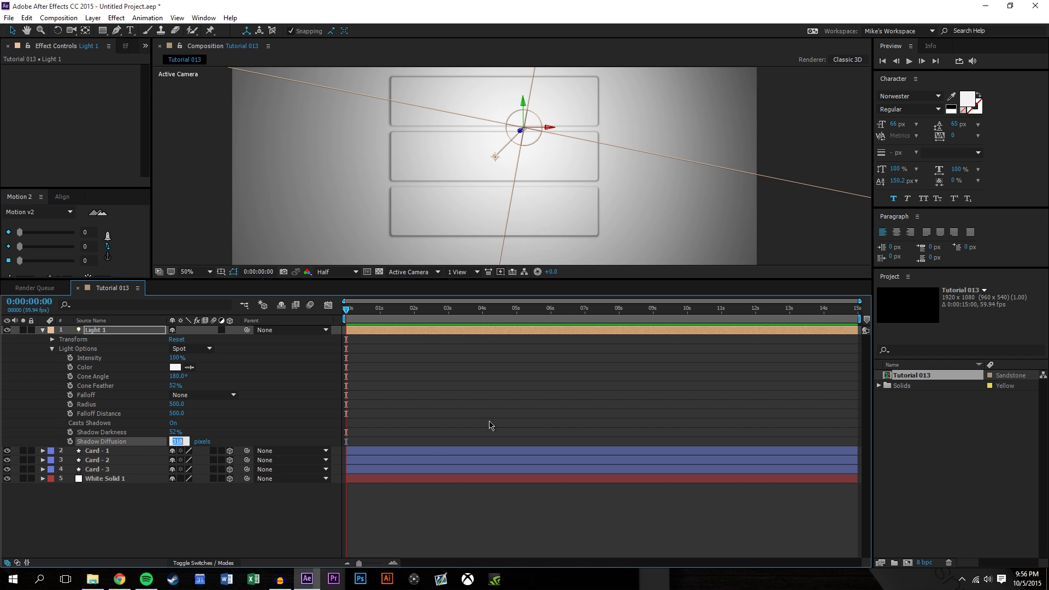
pyautogui.write('1390')
pyautogui.press('Return')
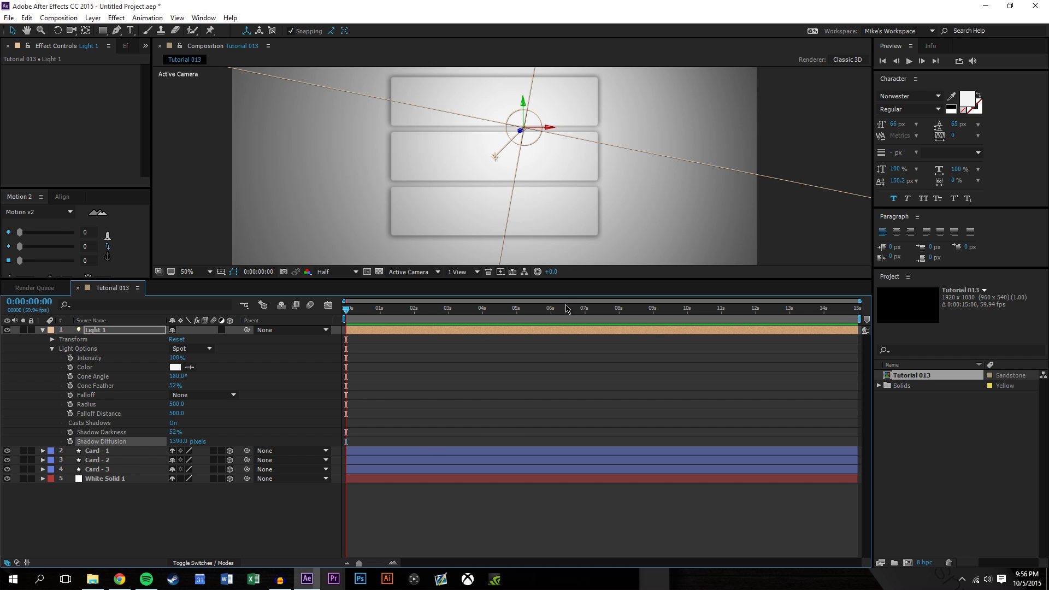
pyautogui.scroll(-2, 776, 164)
pyautogui.click(801, 140)
pyautogui.scroll(2, 542, 133)
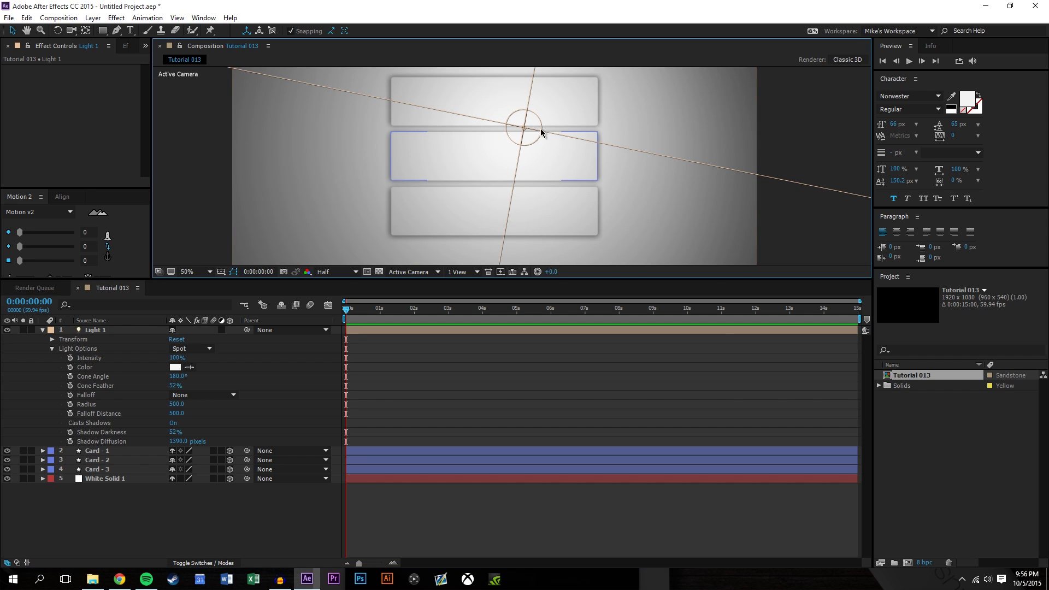
# Set Light 1's shadow diffusion to 1000 pixels and enlarge the composition viewer to show the whole frame.
pyautogui.click(178, 441)
pyautogui.write('10')
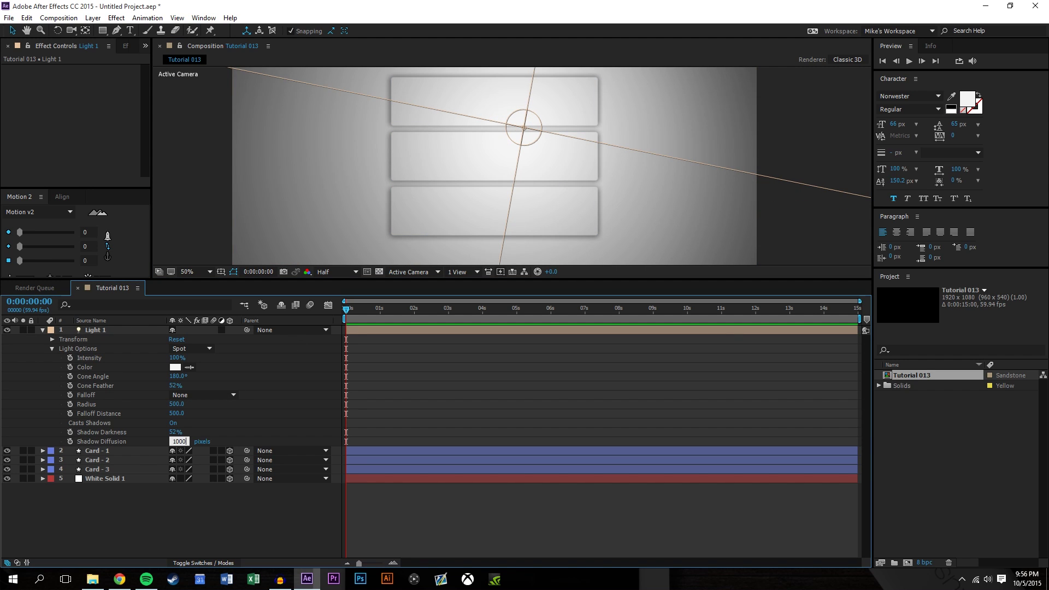
pyautogui.write('00')
pyautogui.press('Return')
pyautogui.press(',')
pyautogui.press(',')
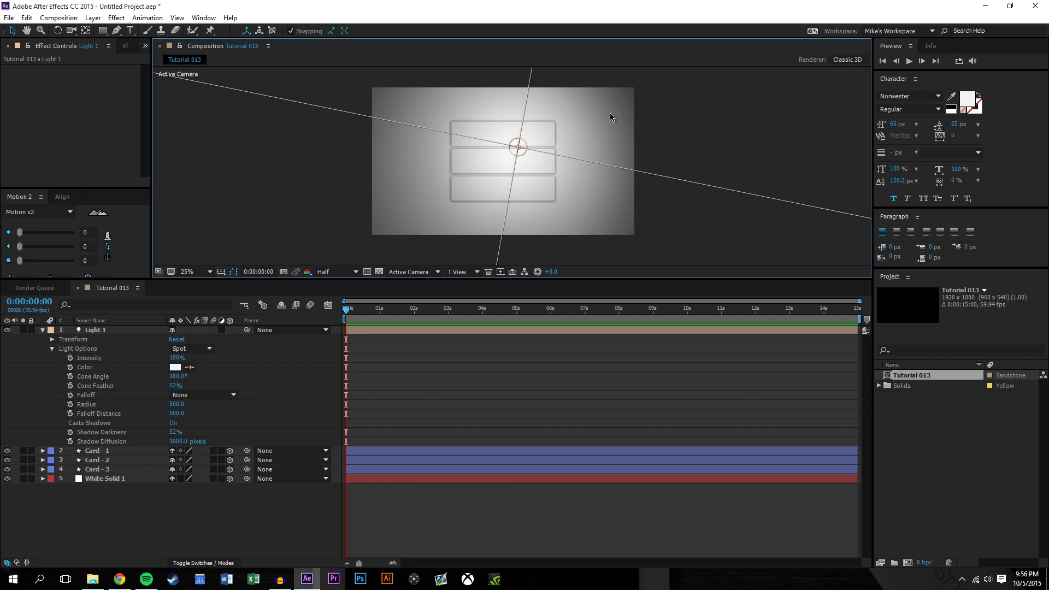
pyautogui.scroll(2, 611, 113)
pyautogui.scroll(-2, 457, 150)
pyautogui.moveTo(289, 281); pyautogui.dragTo(552, 374)
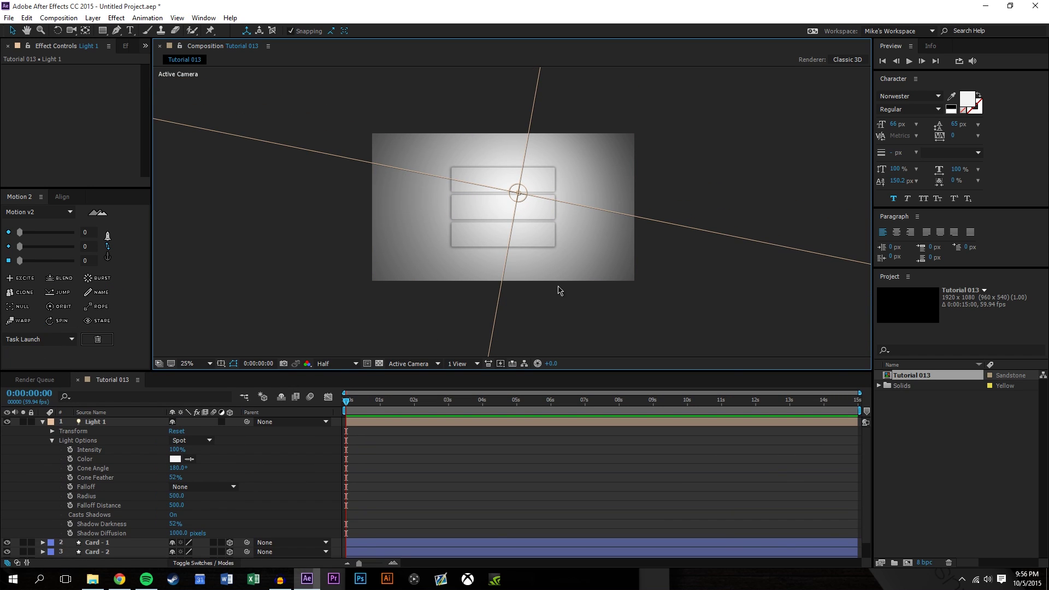
pyautogui.press('.')
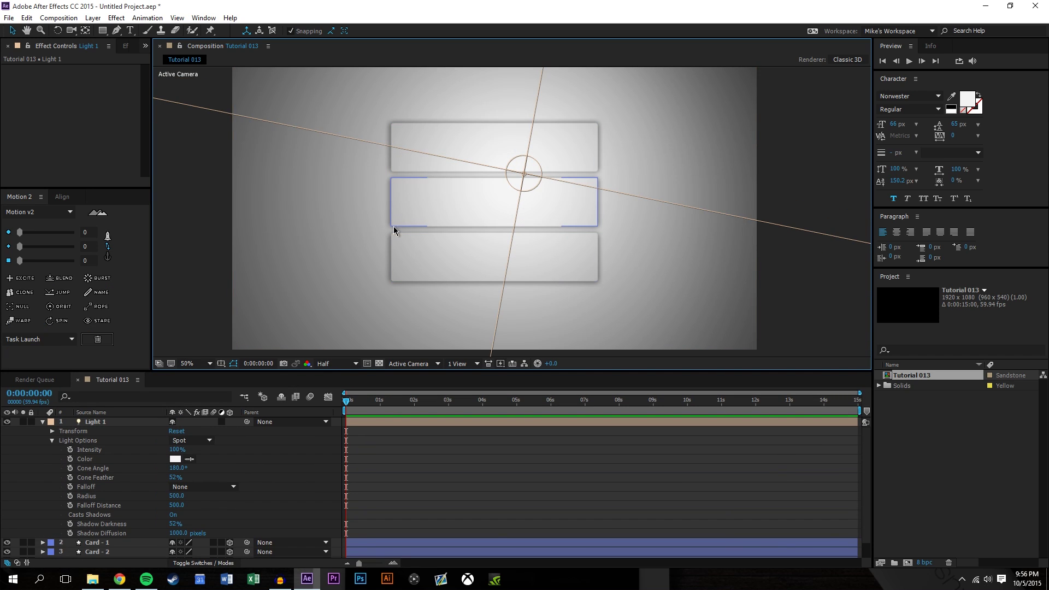
pyautogui.scroll(-2, 416, 421)
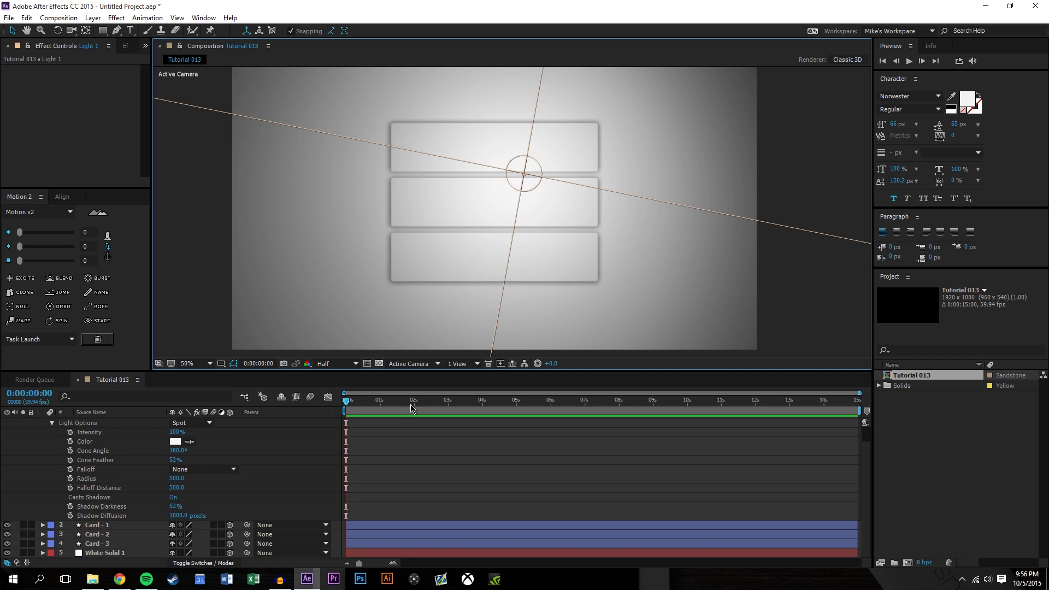
# Add Position keyframes to Card - 1, Card - 2 and Card - 3 at 0:00:01:01, with Light 1's properties collapsed.
pyautogui.click(381, 408)
pyautogui.scroll(2, 71, 464)
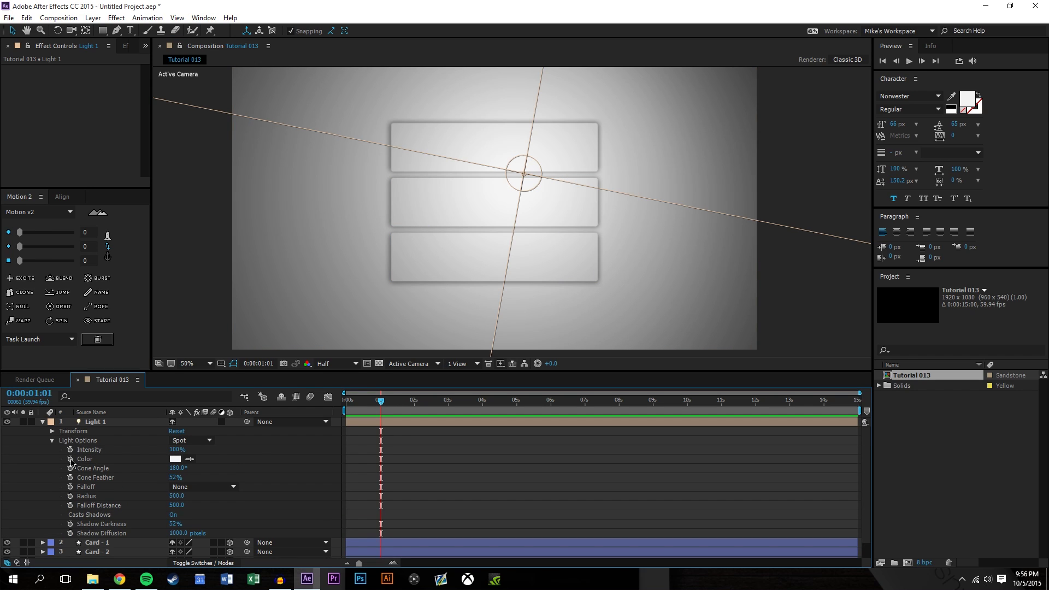
pyautogui.click(44, 423)
pyautogui.click(97, 431)
pyautogui.keyDown('shift'); pyautogui.click(116, 450); pyautogui.keyUp('shift')
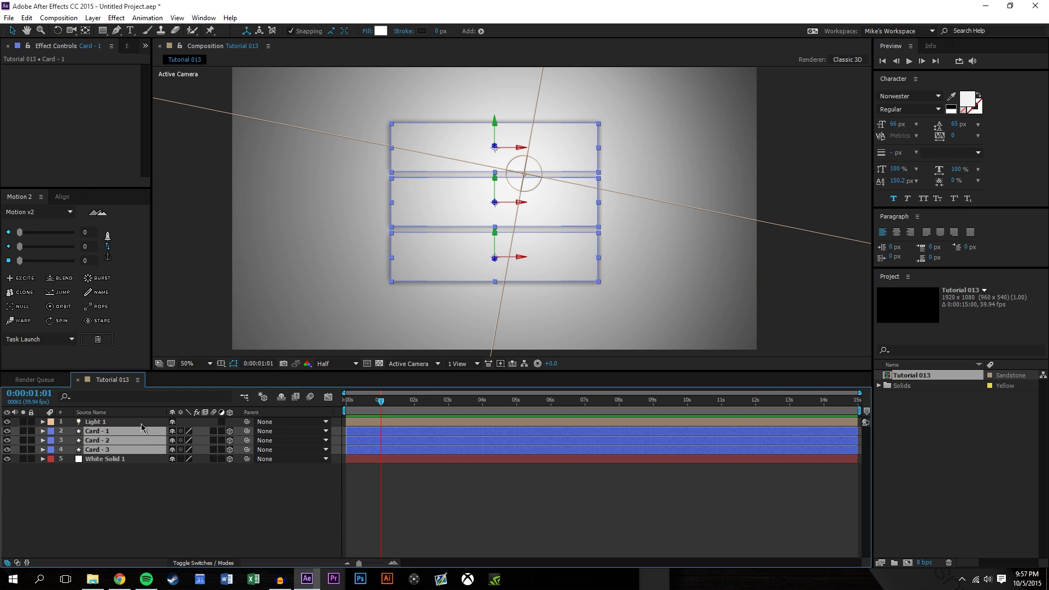
pyautogui.press('p')
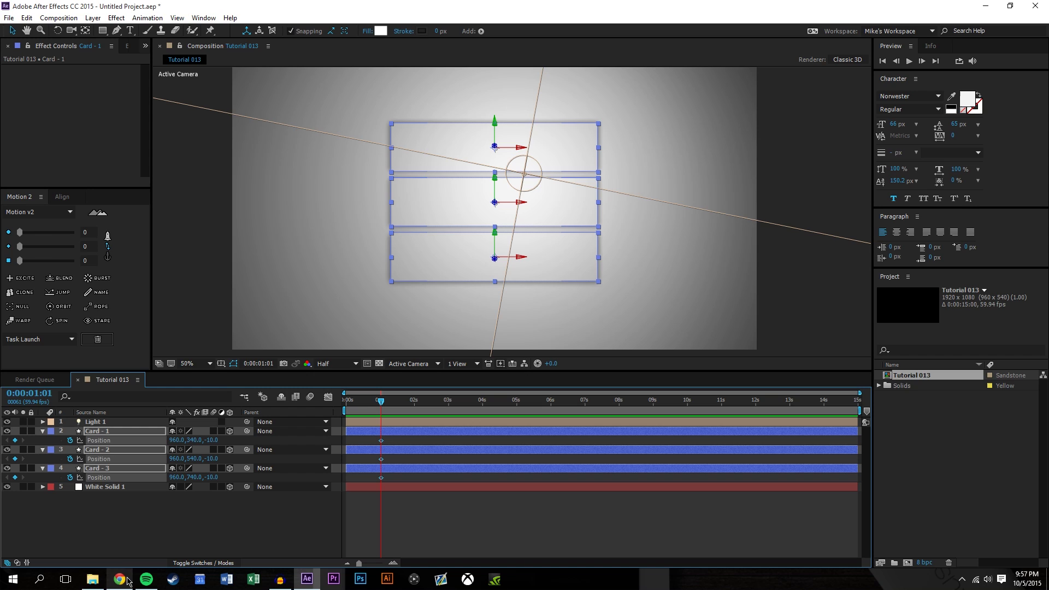
pyautogui.click(392, 563)
pyautogui.moveTo(506, 566); pyautogui.dragTo(419, 549)
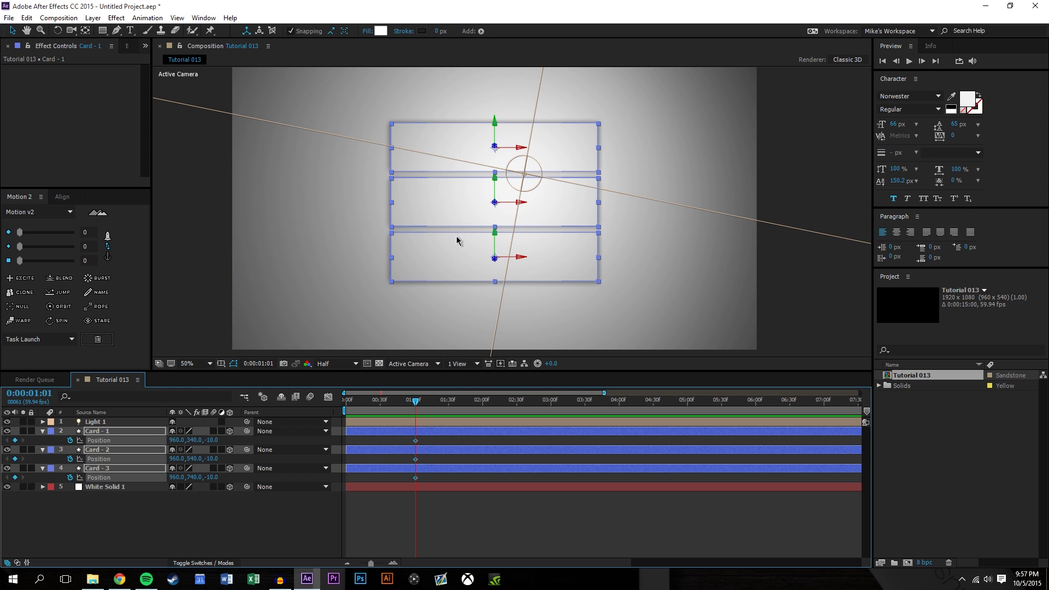
# Move the Position keyframes of Card - 2 and Card - 3 to 0:00:01:31.
pyautogui.click(453, 521)
pyautogui.moveTo(429, 461); pyautogui.dragTo(406, 435)
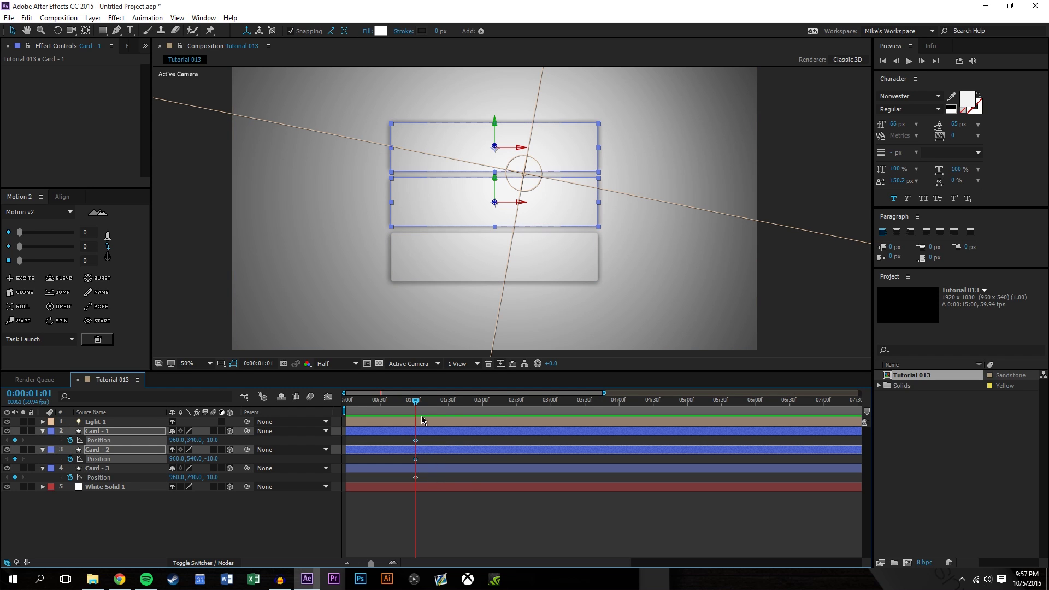
pyautogui.click(450, 409)
pyautogui.click(429, 506)
pyautogui.moveTo(428, 480); pyautogui.dragTo(450, 469)
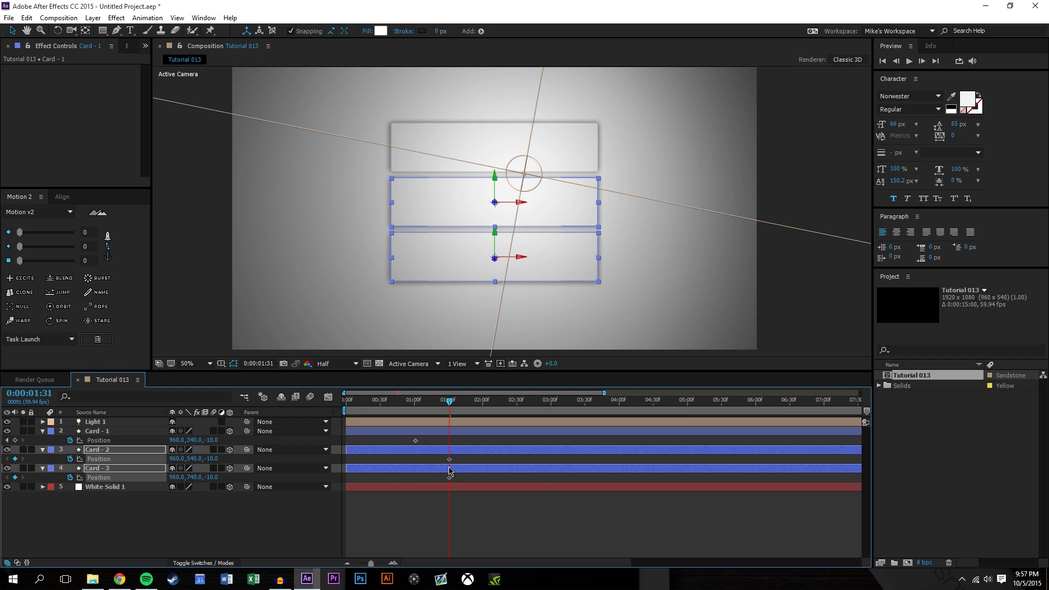
# Keyframe Card - 1's Z position at -45 at 0:00:01:30 and deselect the layer.
pyautogui.click(394, 563)
pyautogui.click(394, 563)
pyautogui.click(393, 563)
pyautogui.moveTo(537, 411); pyautogui.dragTo(533, 411)
pyautogui.click(253, 542)
pyautogui.click(213, 440)
pyautogui.write('-45')
pyautogui.press('Return')
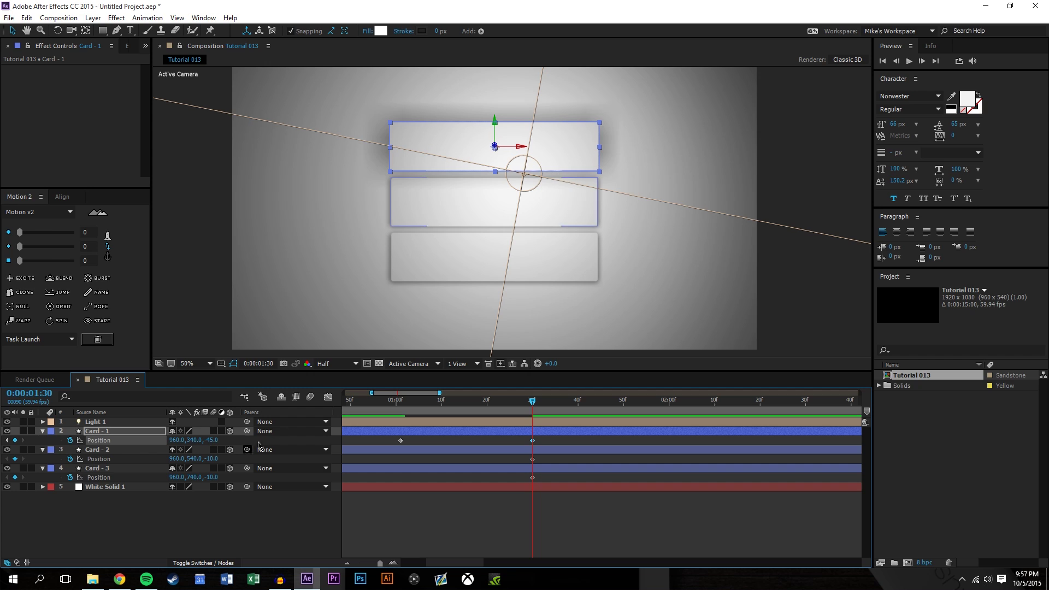
pyautogui.click(632, 533)
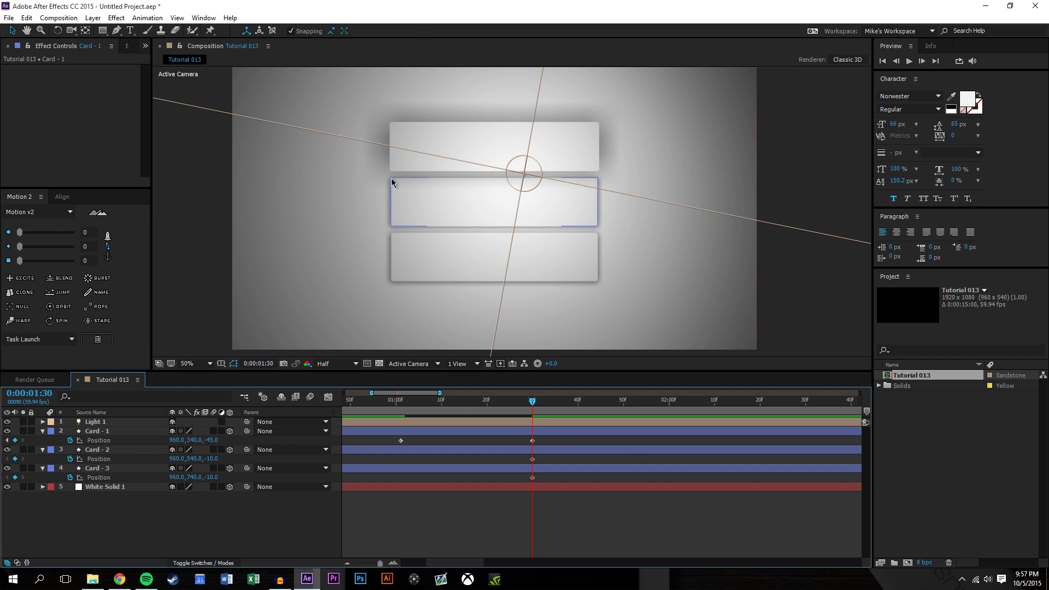
# Set Light 1's shadow darkness to 61% and its shadow diffusion to 800 pixels.
pyautogui.click(70, 423)
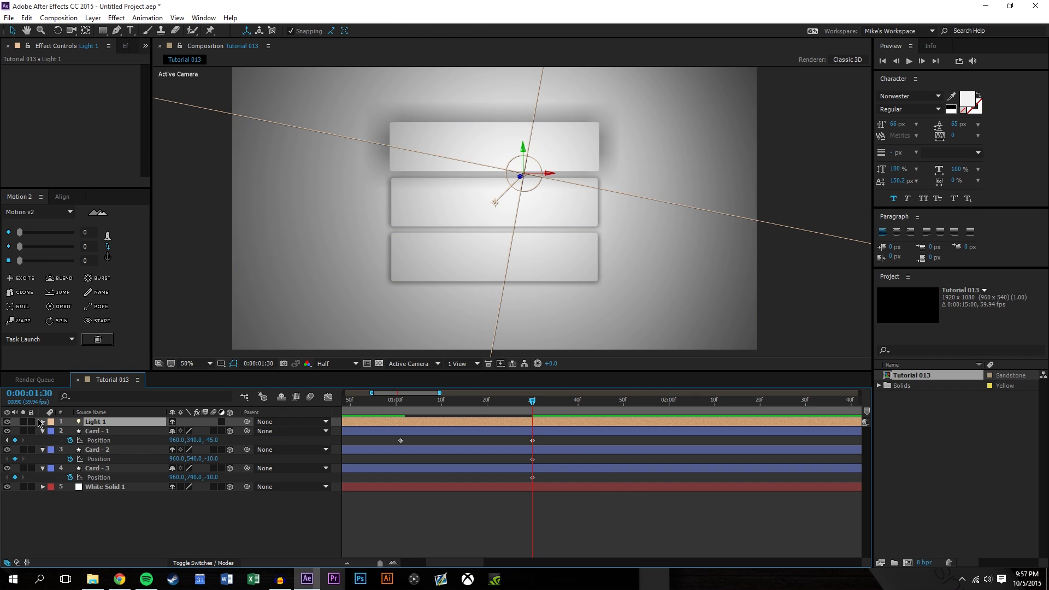
pyautogui.click(43, 423)
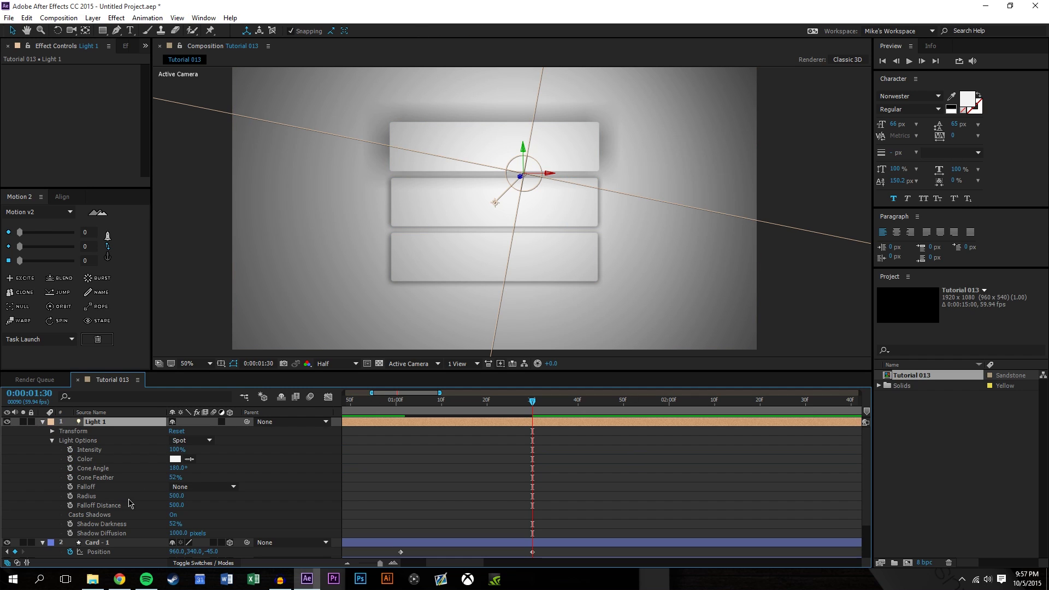
pyautogui.moveTo(171, 524); pyautogui.dragTo(186, 540)
pyautogui.click(179, 534)
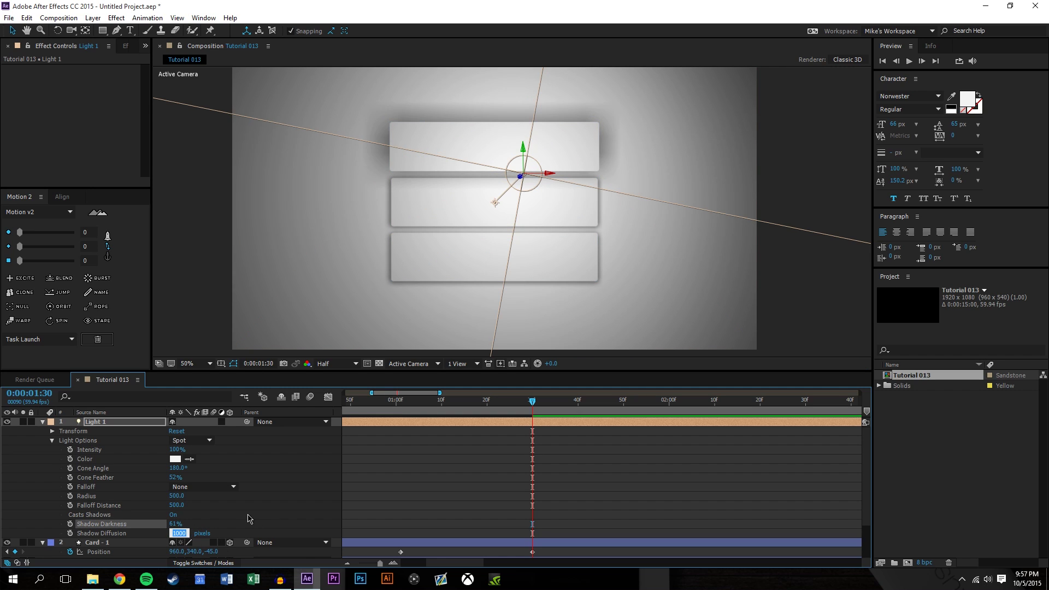
pyautogui.write('800')
pyautogui.press('Return')
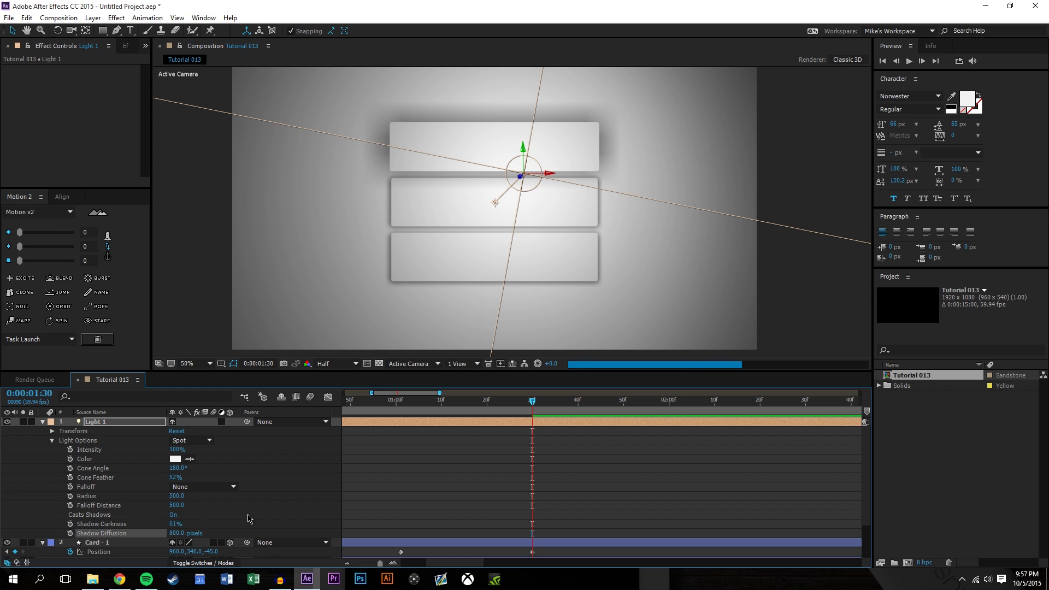
pyautogui.click(180, 534)
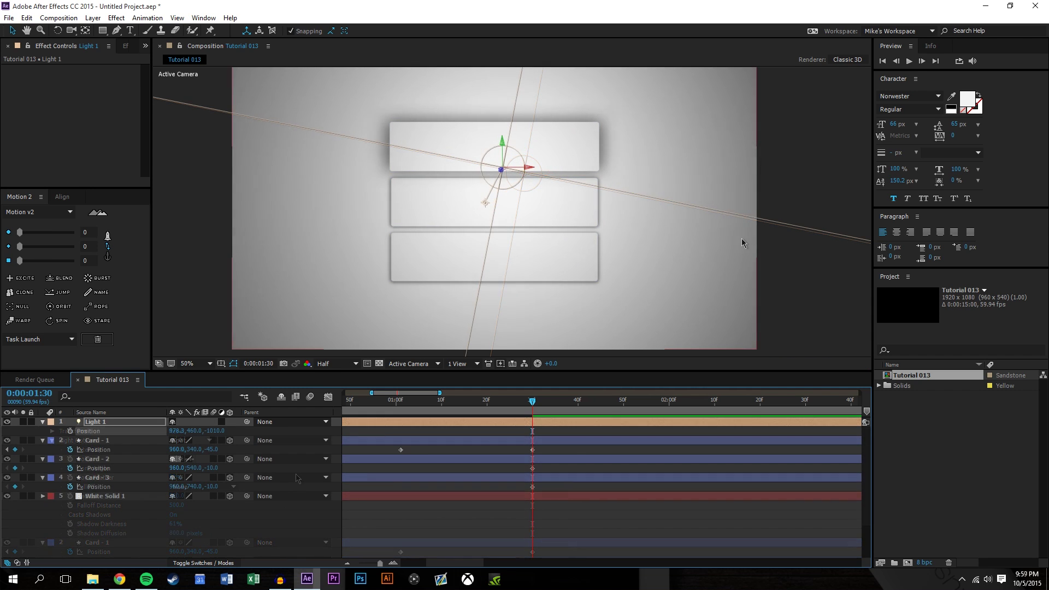
pyautogui.scroll(-2, 742, 238)
pyautogui.scroll(4, 578, 199)
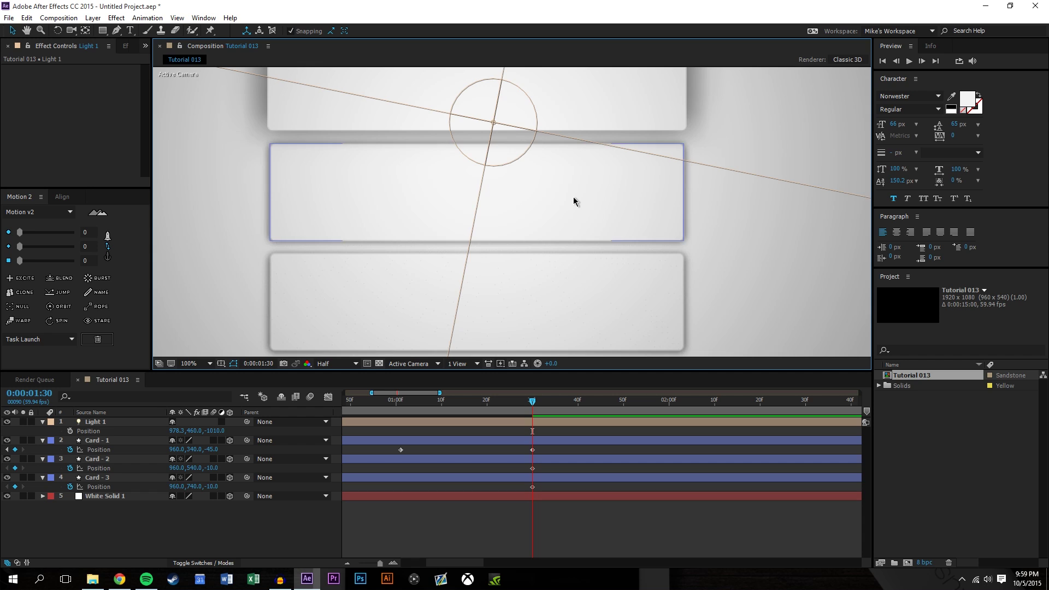
pyautogui.scroll(-2, 574, 201)
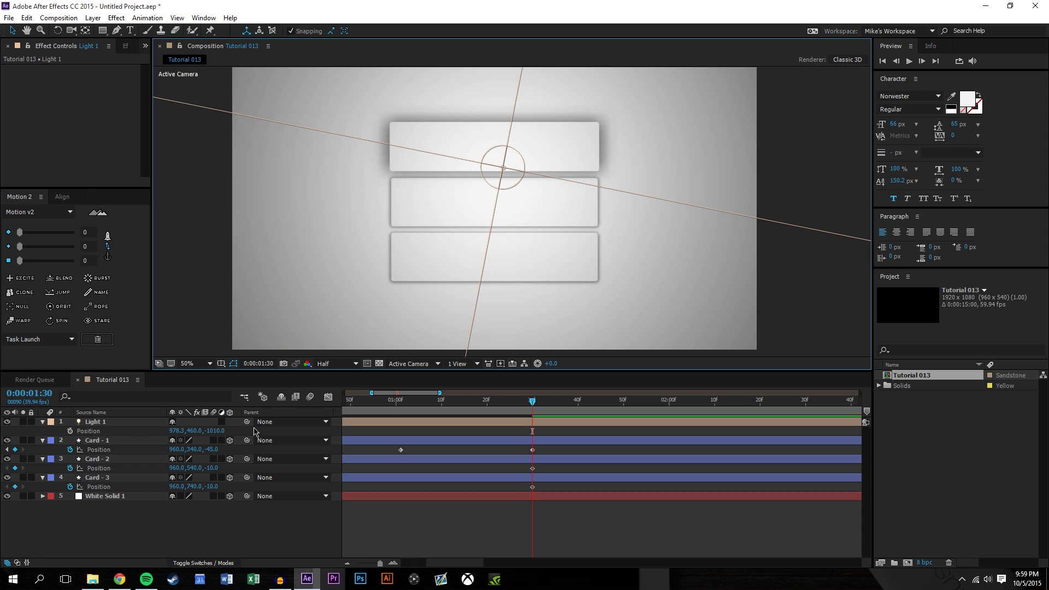
# Set Light 1's Z position to -904 and deselect the layer.
pyautogui.click(220, 431)
pyautogui.write('-1126')
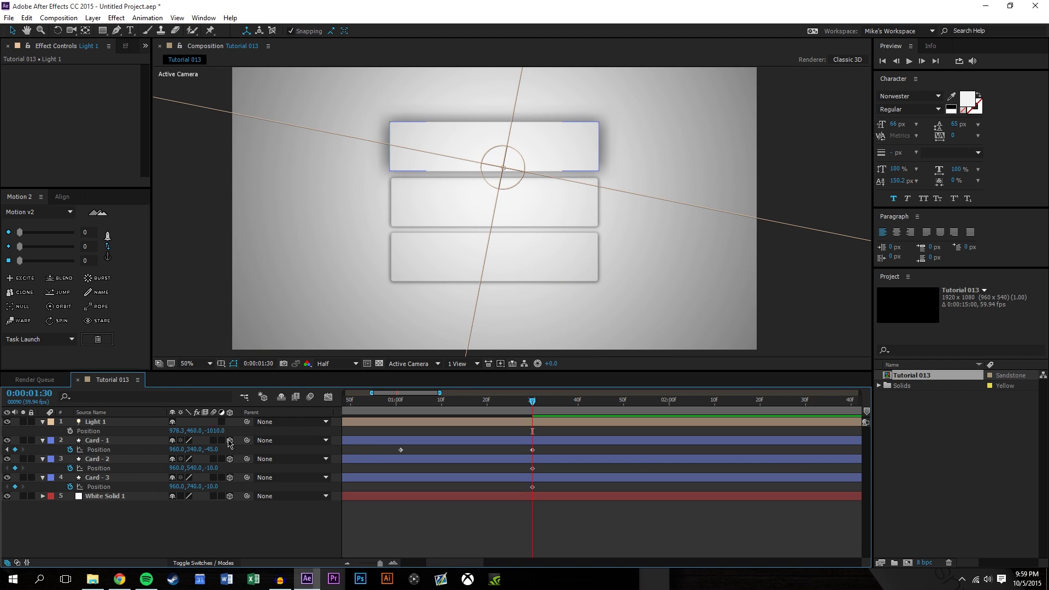
pyautogui.press('Return')
pyautogui.moveTo(214, 431); pyautogui.dragTo(282, 441)
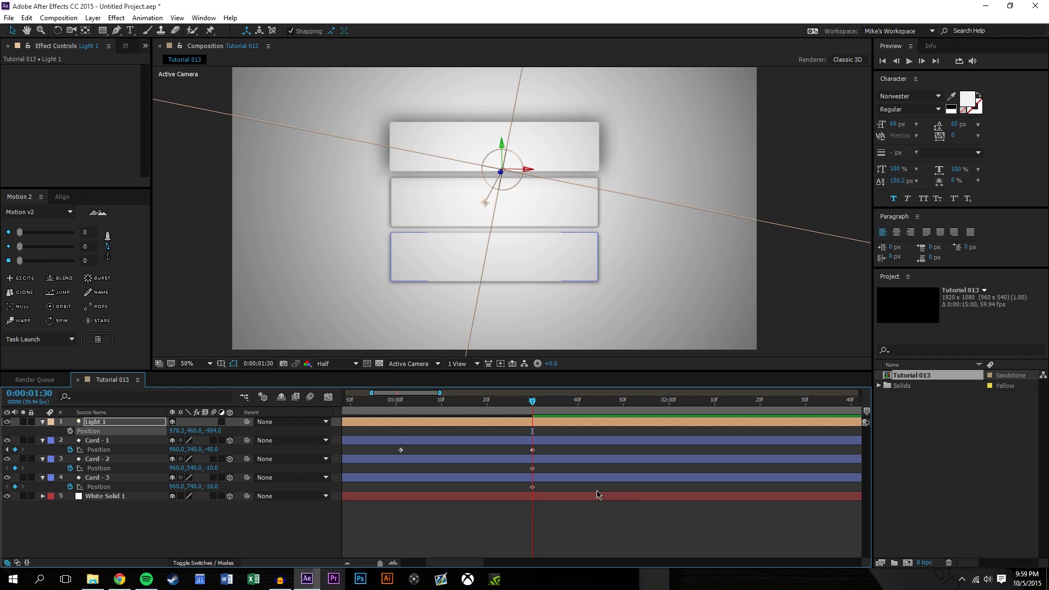
pyautogui.click(597, 514)
# Copy Card - 3's Position keyframe onto Card - 1 at 0:00:02:30.
pyautogui.moveTo(531, 404); pyautogui.dragTo(668, 435)
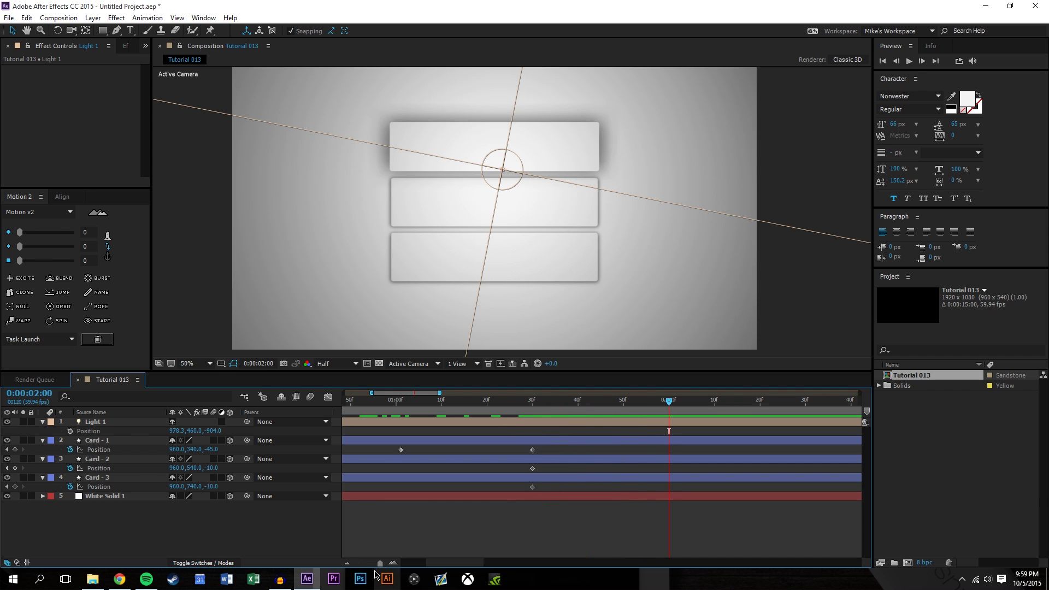
pyautogui.click(348, 562)
pyautogui.click(348, 562)
pyautogui.moveTo(560, 402); pyautogui.dragTo(615, 411)
pyautogui.click(100, 479)
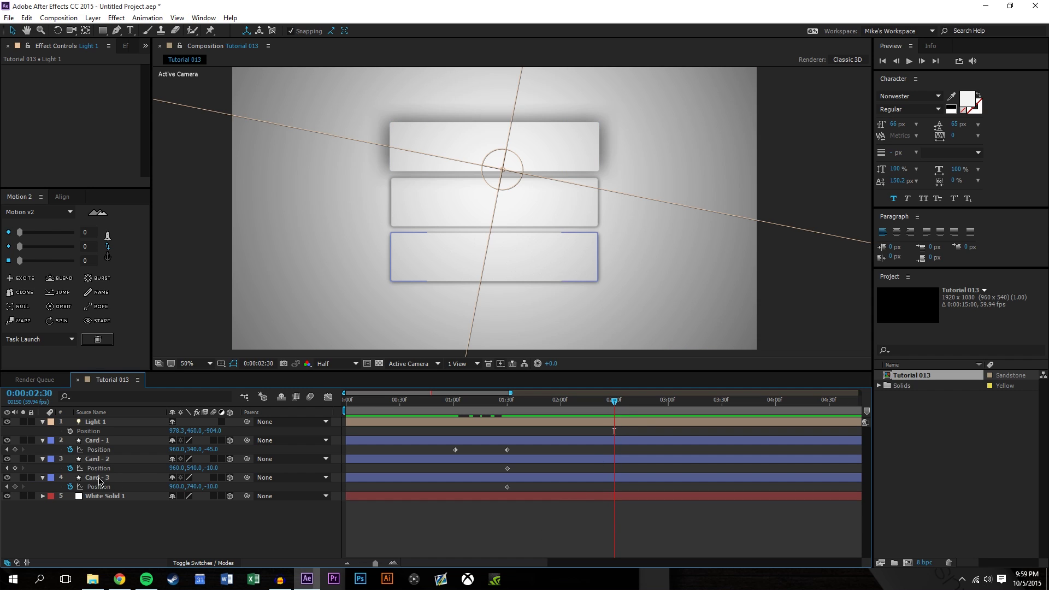
pyautogui.click(101, 487)
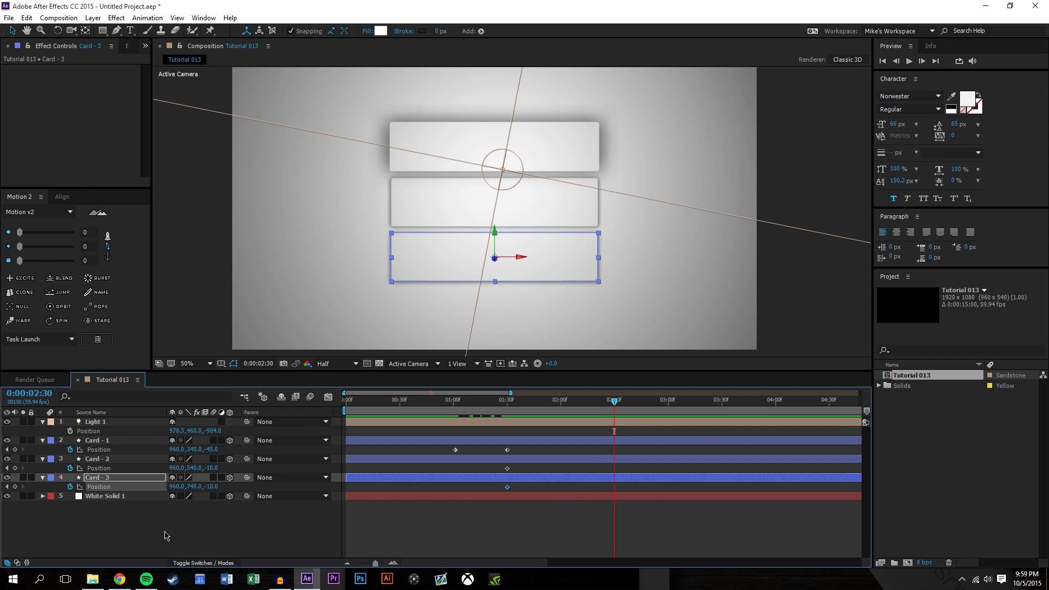
pyautogui.click(165, 535)
pyautogui.click(446, 154)
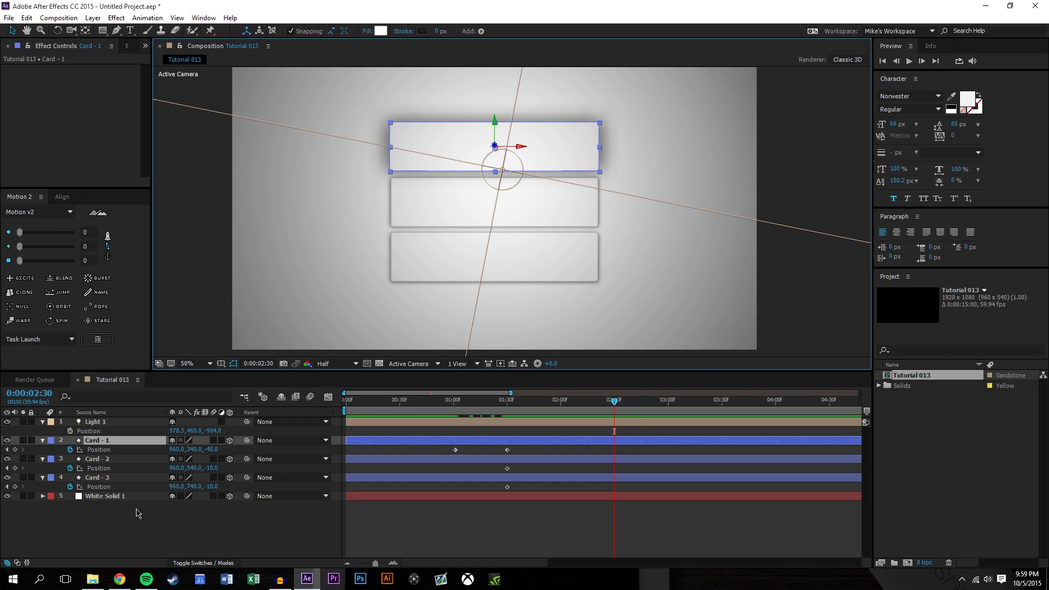
pyautogui.click(246, 505)
pyautogui.click(507, 490)
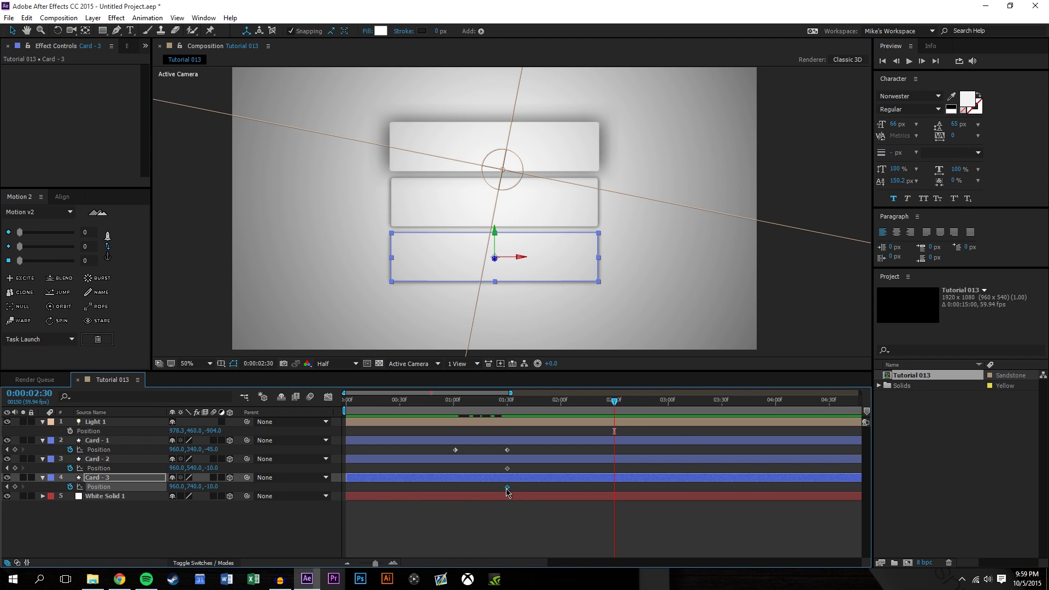
pyautogui.click(113, 445)
pyautogui.click(113, 449)
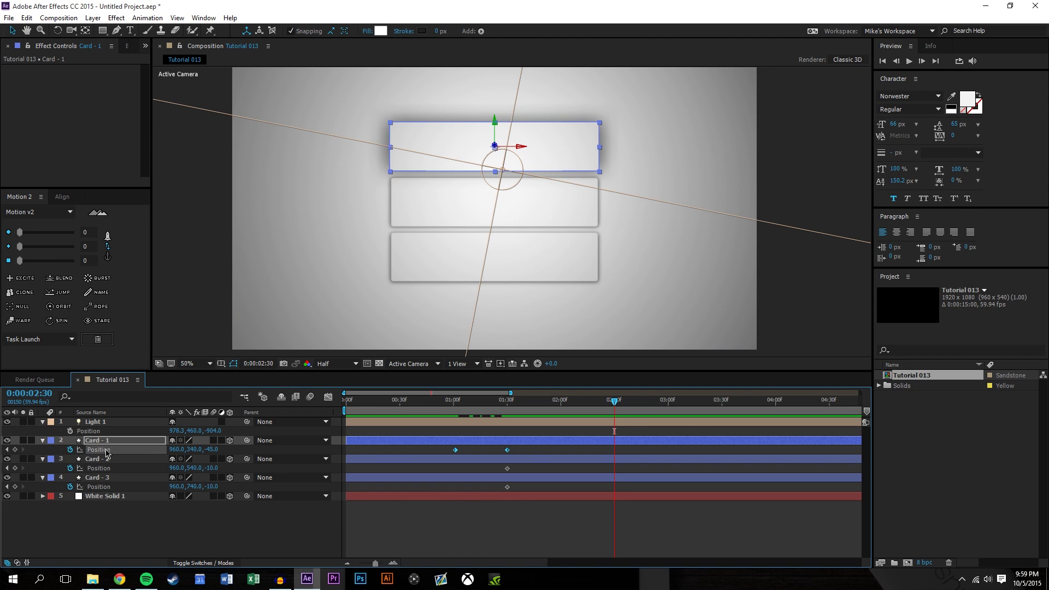
pyautogui.hotkey('ctrl', 'v')
pyautogui.click(320, 511)
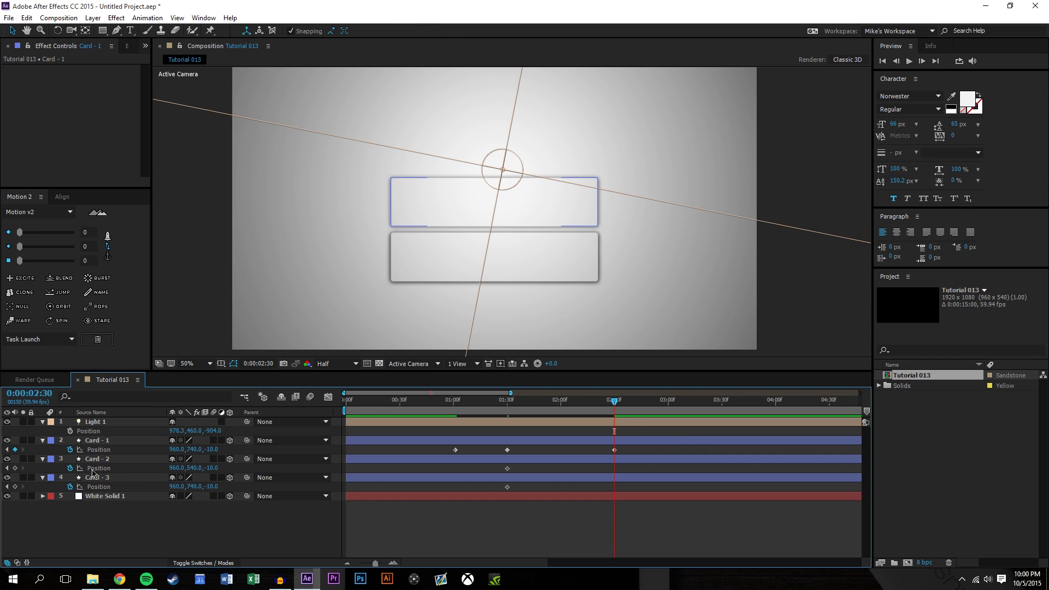
# Copy Card - 1's first Position keyframe onto Card - 2 at 0:00:02:30.
pyautogui.click(456, 449)
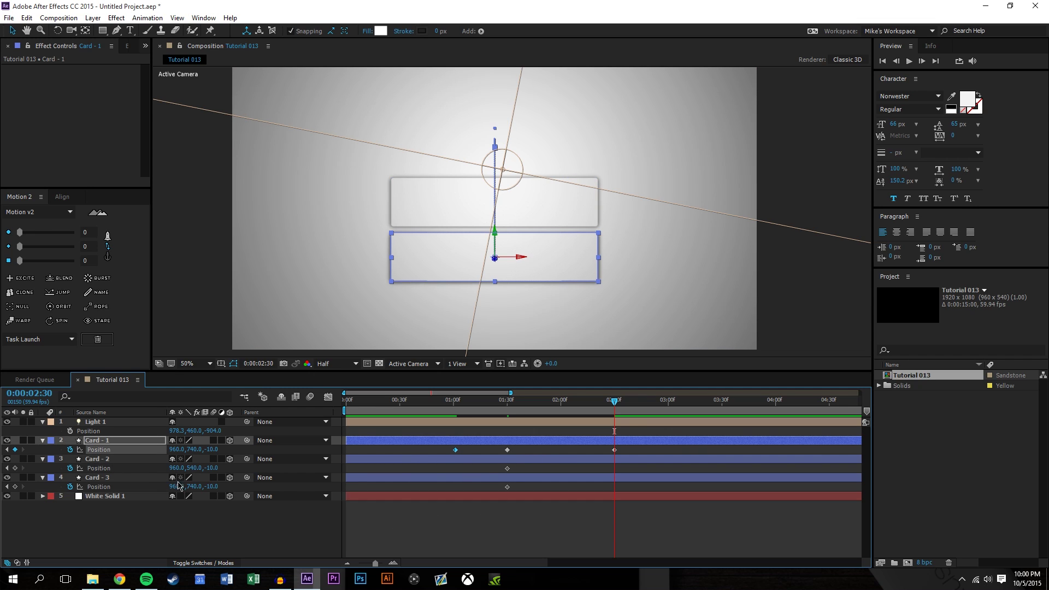
pyautogui.click(100, 468)
pyautogui.hotkey('ctrl', 'v')
pyautogui.click(446, 550)
# Copy Card - 2's first Position keyframe onto Card - 3 at 0:00:02:30.
pyautogui.click(93, 487)
pyautogui.click(490, 509)
pyautogui.click(508, 468)
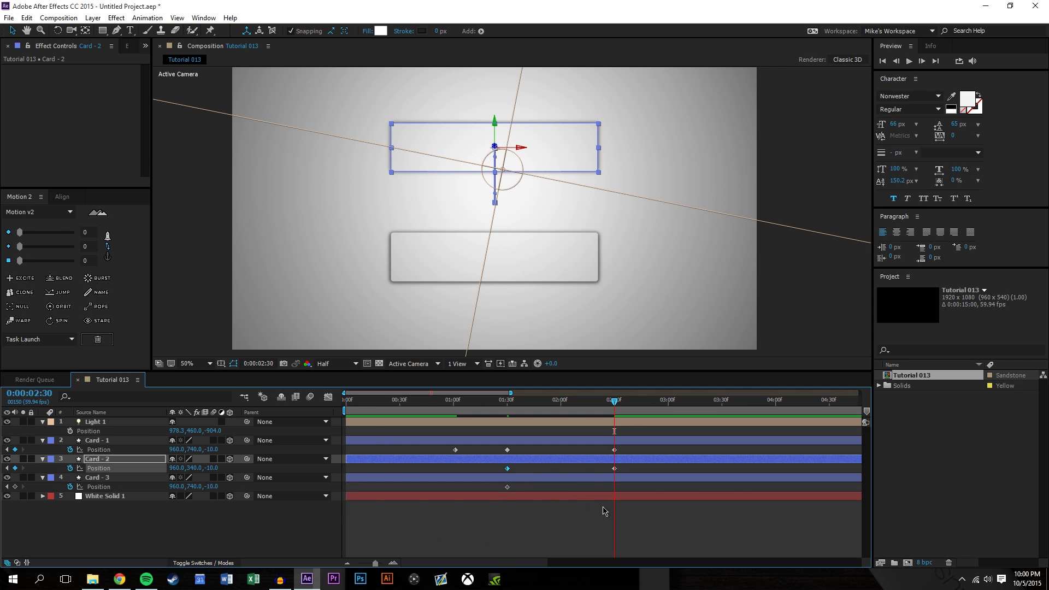
pyautogui.click(100, 487)
pyautogui.hotkey('ctrl', 'v')
pyautogui.click(543, 505)
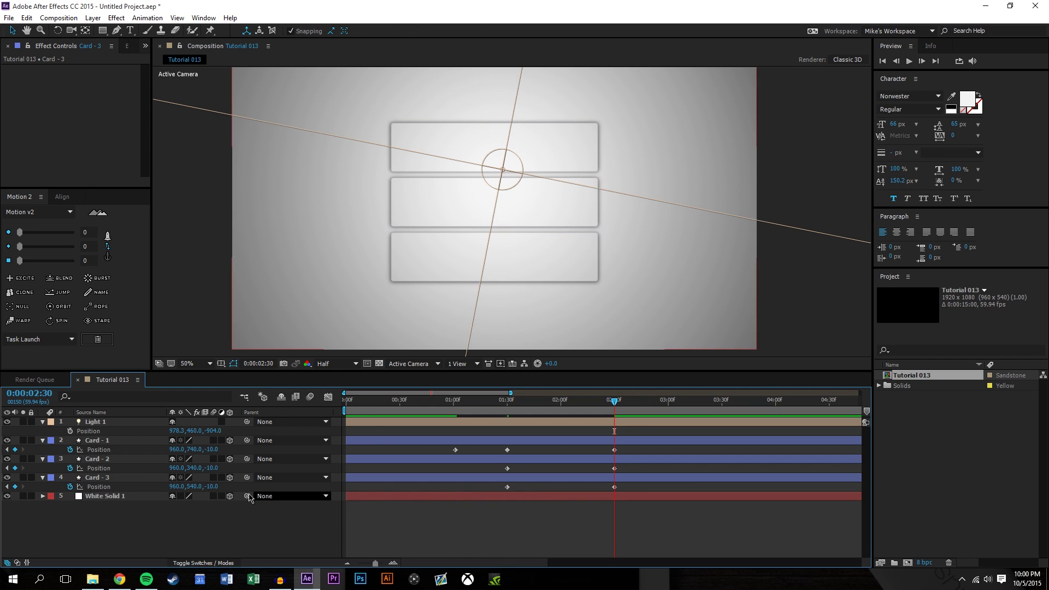
# Set Card - 1's Z position to -45 at 0:00:02:30 and keyframe it at -10 at 0:00:03:00.
pyautogui.click(111, 442)
pyautogui.click(213, 450)
pyautogui.write('-45')
pyautogui.press('Return')
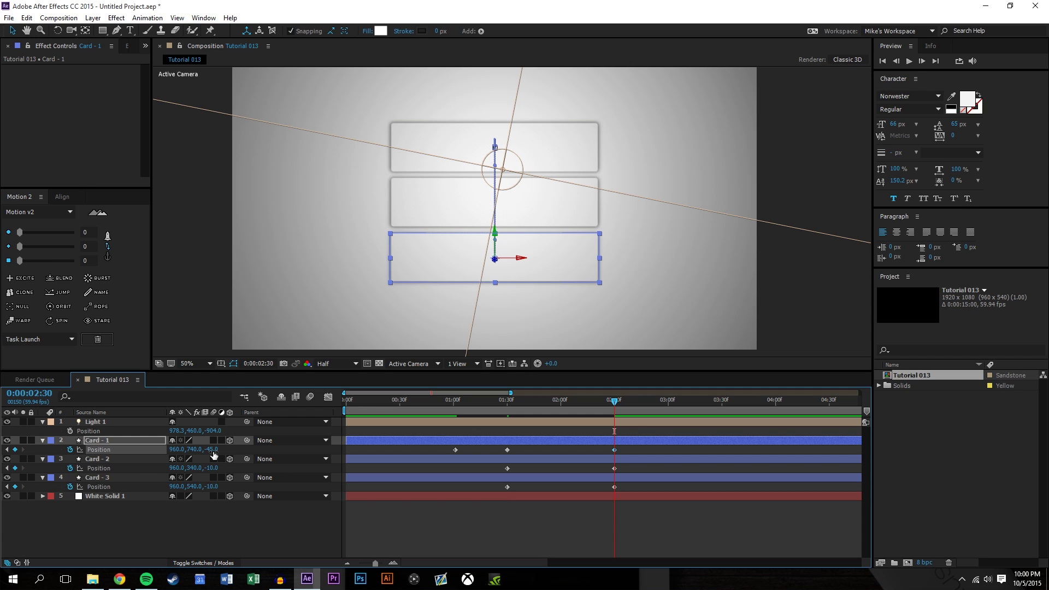
pyautogui.click(669, 406)
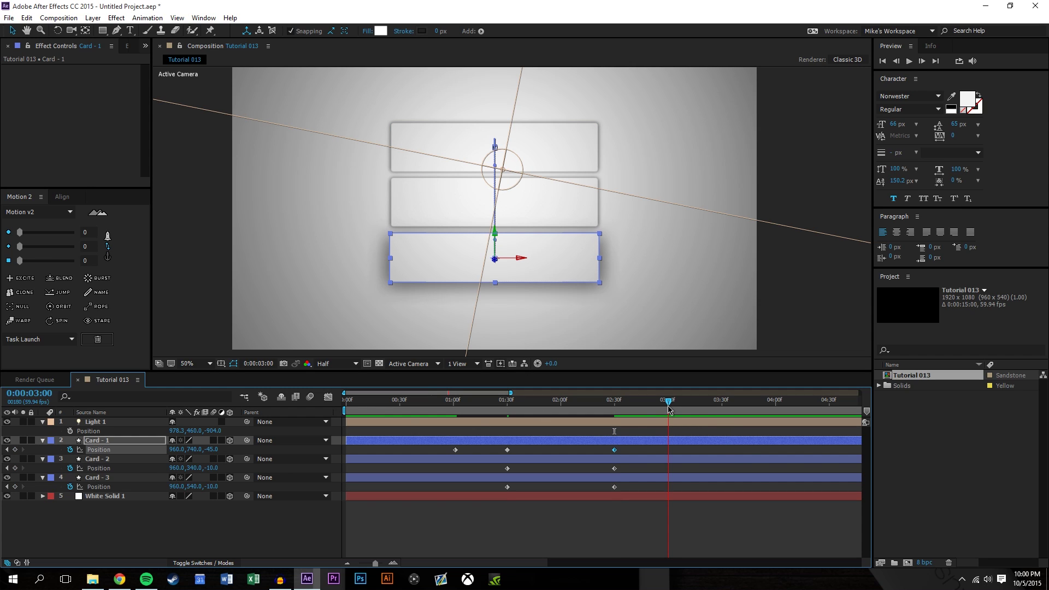
pyautogui.click(212, 450)
pyautogui.write('-10')
pyautogui.press('Return')
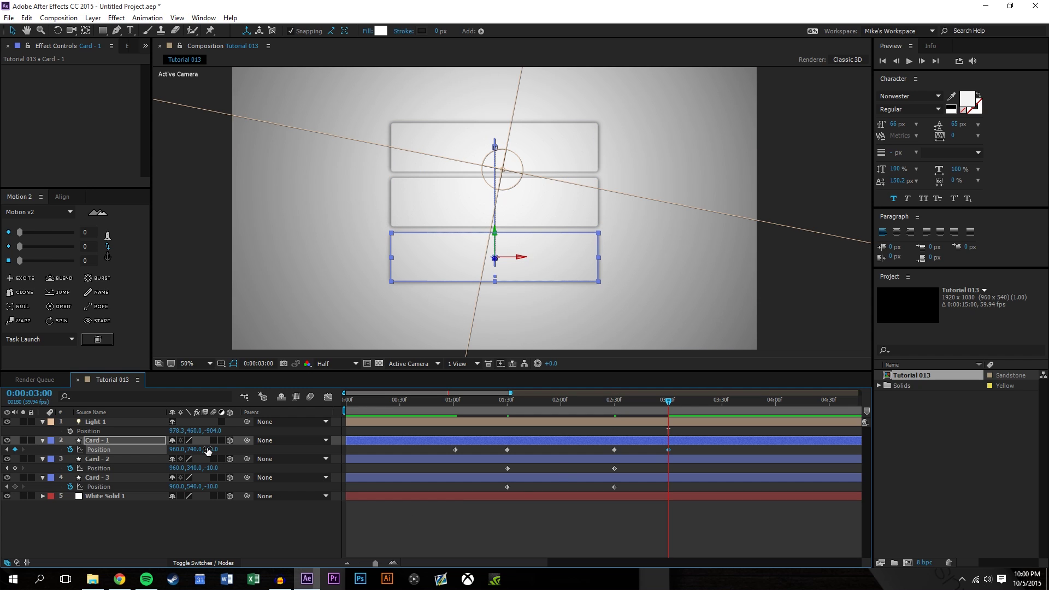
# Shift both Card - 3 Position keyframes and the last two Card - 1 Position keyframes about five frames later.
pyautogui.click(615, 492)
pyautogui.moveTo(621, 481); pyautogui.dragTo(465, 499)
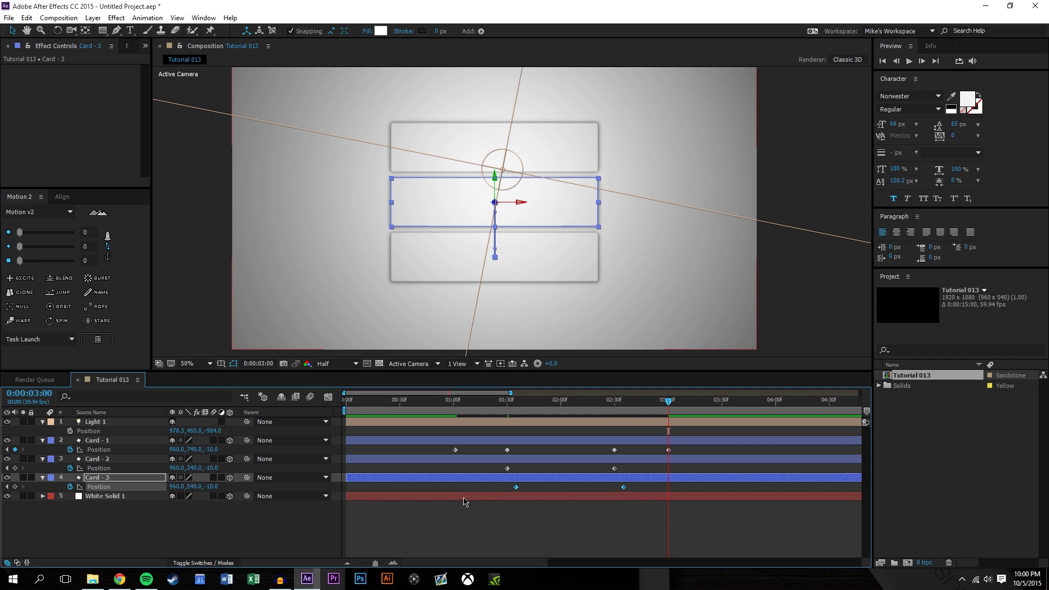
pyautogui.moveTo(602, 455); pyautogui.dragTo(685, 435)
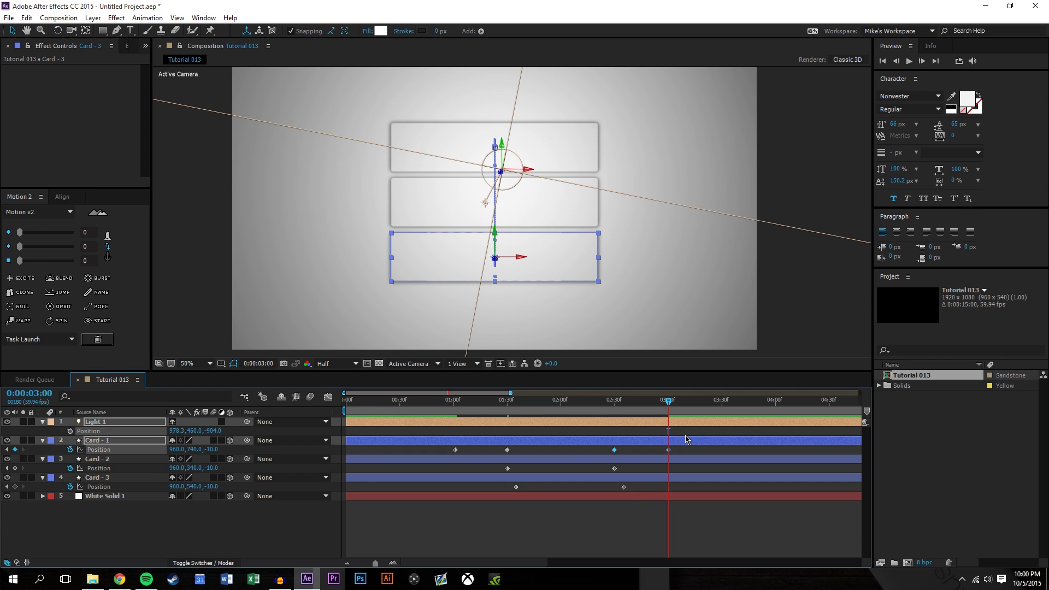
pyautogui.hotkey('alt', 'Right')
pyautogui.hotkey('alt', 'Right')
pyautogui.hotkey('alt', 'Right')
pyautogui.hotkey('alt', 'Right')
pyautogui.hotkey('alt', 'Right')
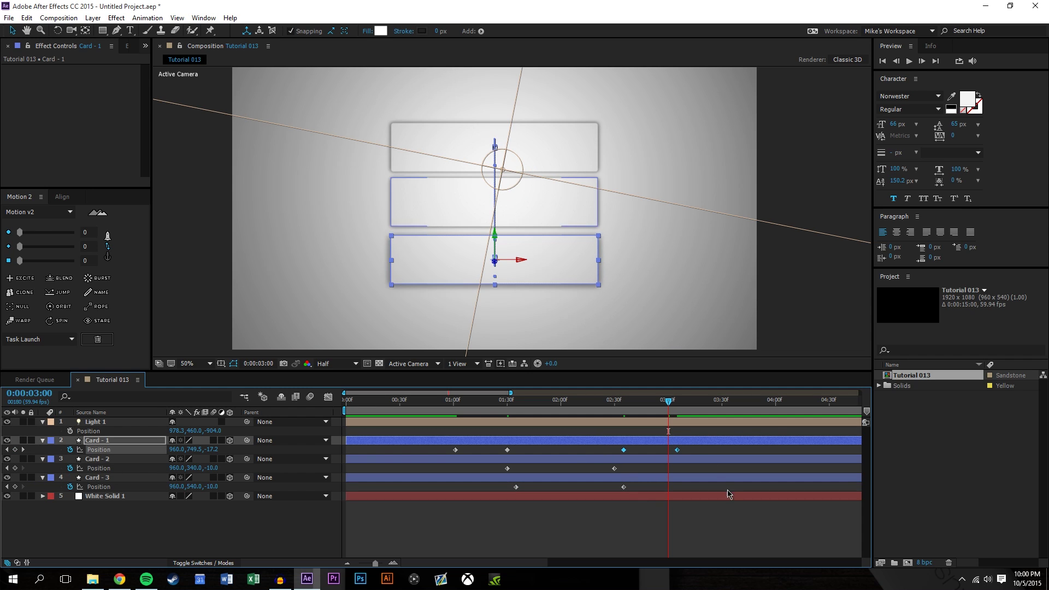
pyautogui.click(728, 507)
# Change the keyframe interpolation of all Position keyframes on the three cards so their motion paths run straight.
pyautogui.moveTo(472, 395); pyautogui.dragTo(635, 388)
pyautogui.moveTo(701, 489); pyautogui.dragTo(435, 441)
pyautogui.rightClick(508, 452)
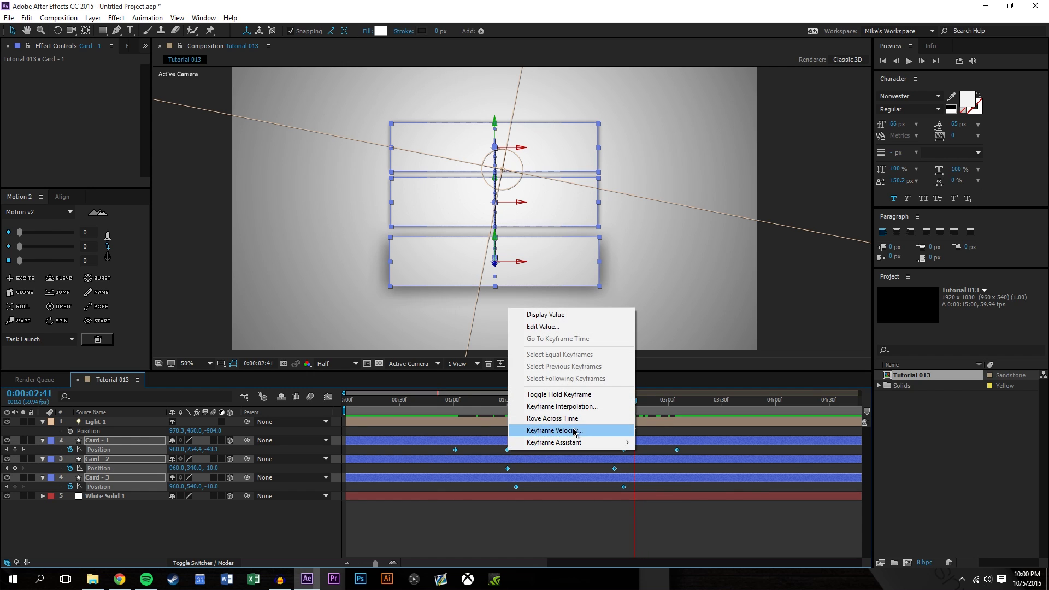
pyautogui.click(591, 411)
pyautogui.click(552, 270)
pyautogui.click(541, 299)
pyautogui.click(529, 343)
pyautogui.click(533, 328)
pyautogui.moveTo(459, 403); pyautogui.dragTo(398, 365)
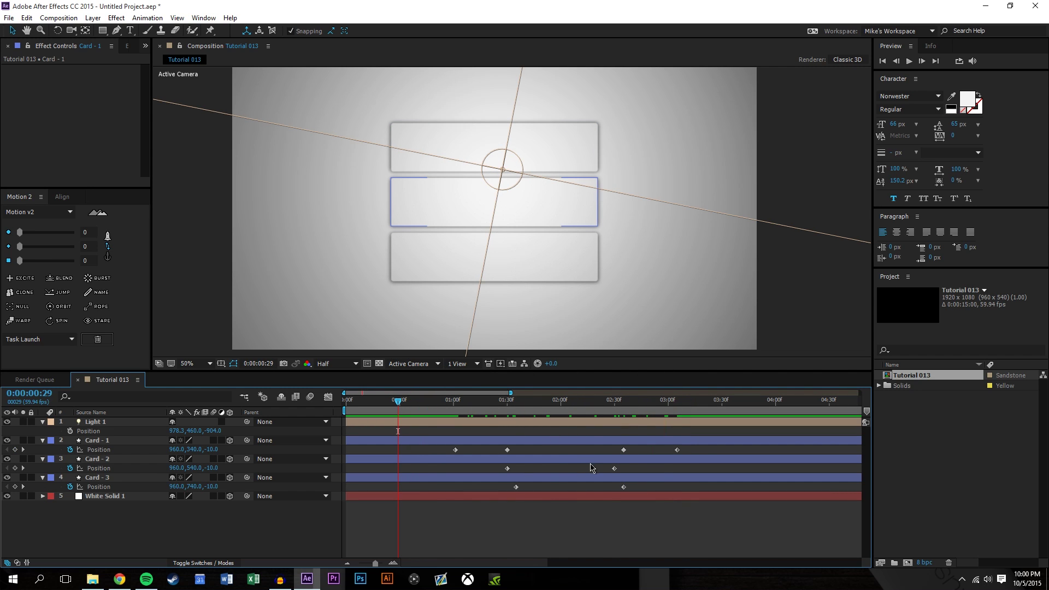
# Ease all the cards' Position keyframes with Motion v2, middle ease 100 and first ease 65, and preview the animation.
pyautogui.moveTo(703, 492); pyautogui.dragTo(438, 429)
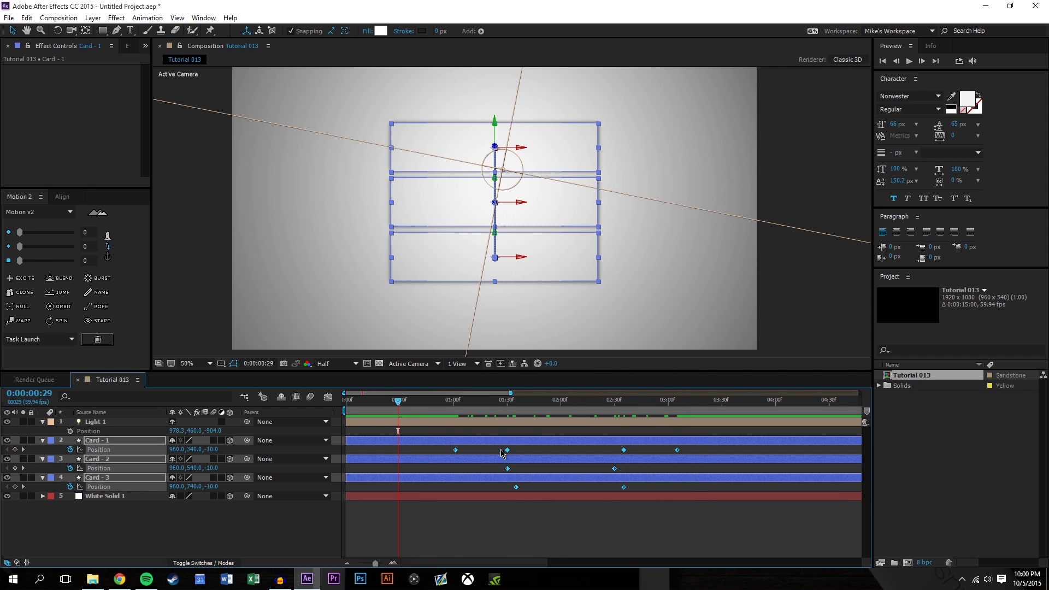
pyautogui.rightClick(508, 452)
pyautogui.moveTo(612, 442)
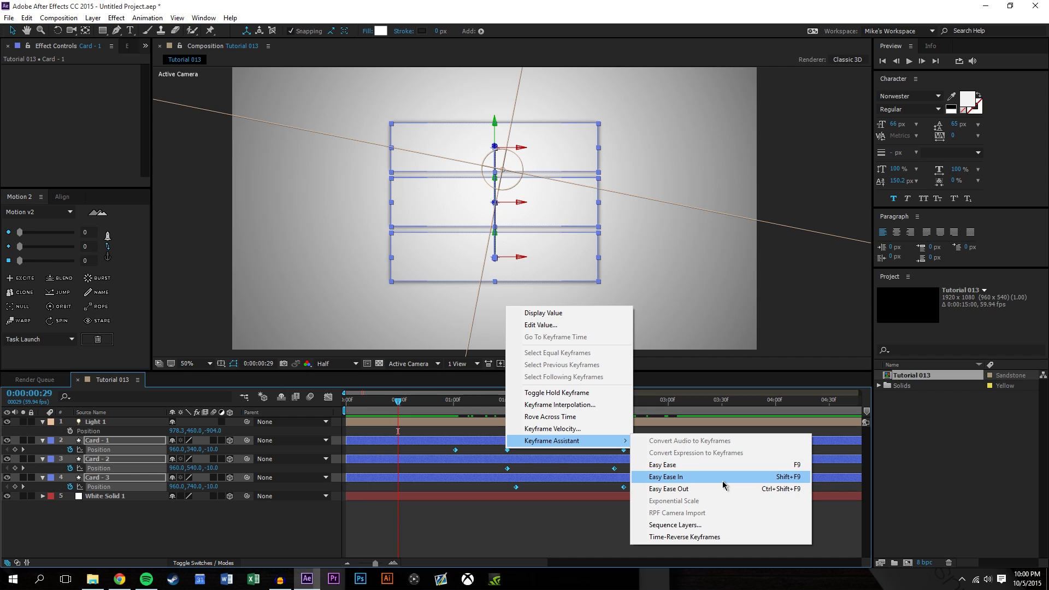
pyautogui.moveTo(43, 245); pyautogui.dragTo(56, 247)
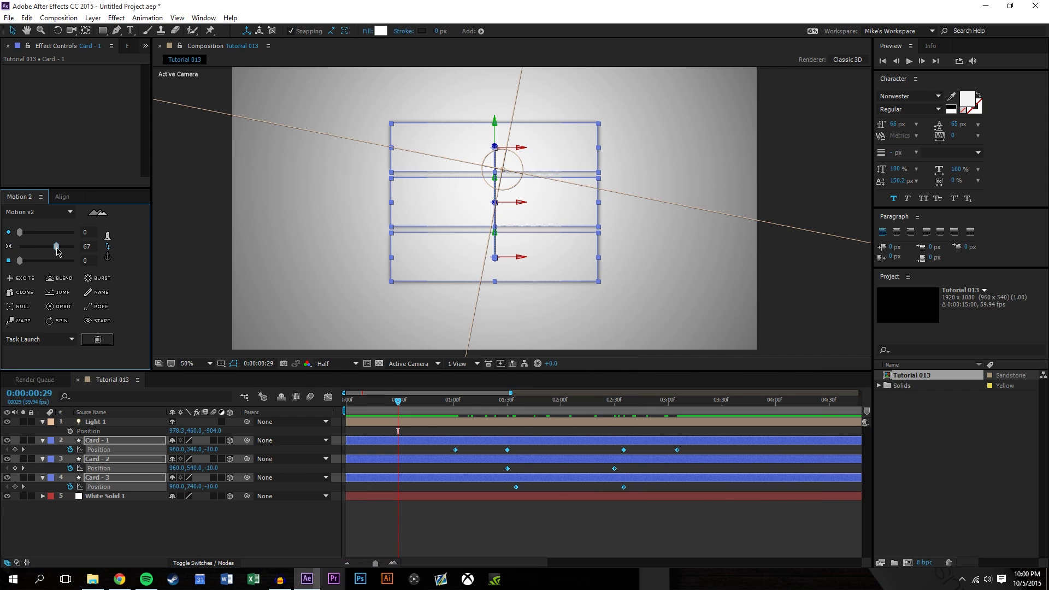
pyautogui.moveTo(58, 249); pyautogui.dragTo(117, 235)
pyautogui.click(55, 233)
pyautogui.click(498, 523)
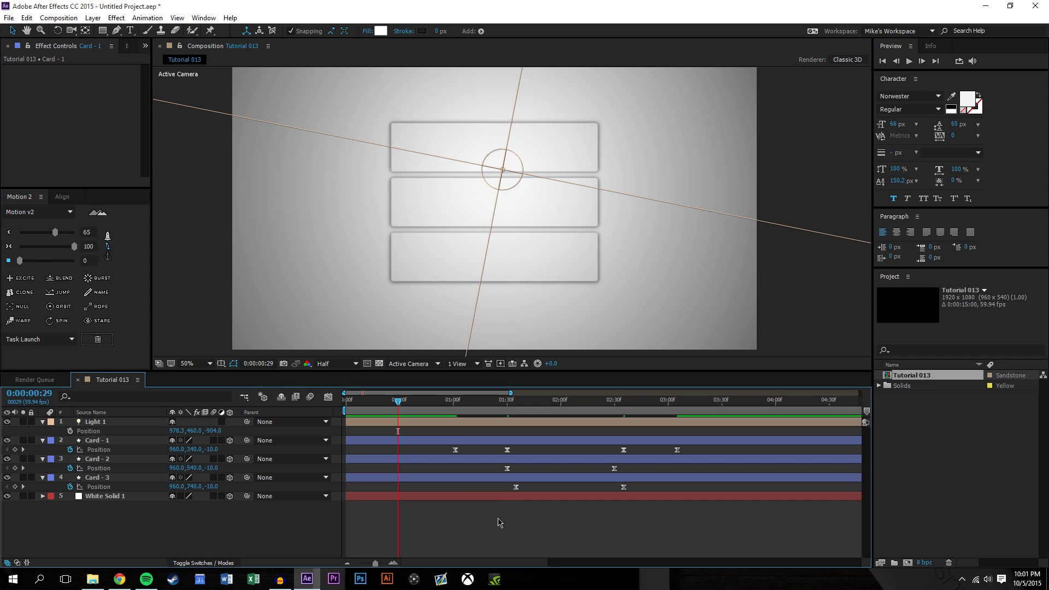
pyautogui.click(909, 61)
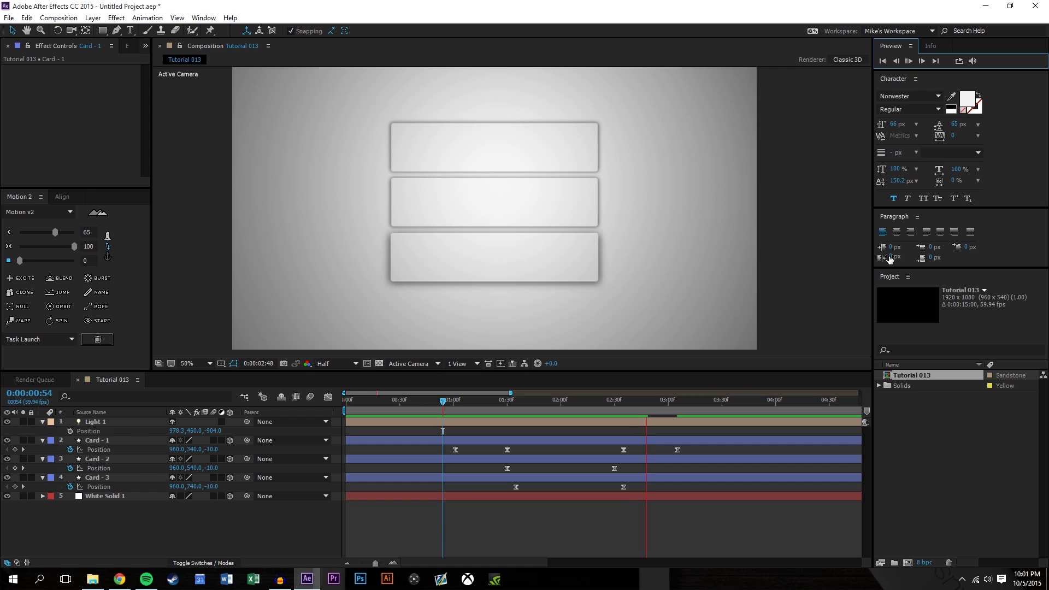
pyautogui.click(443, 405)
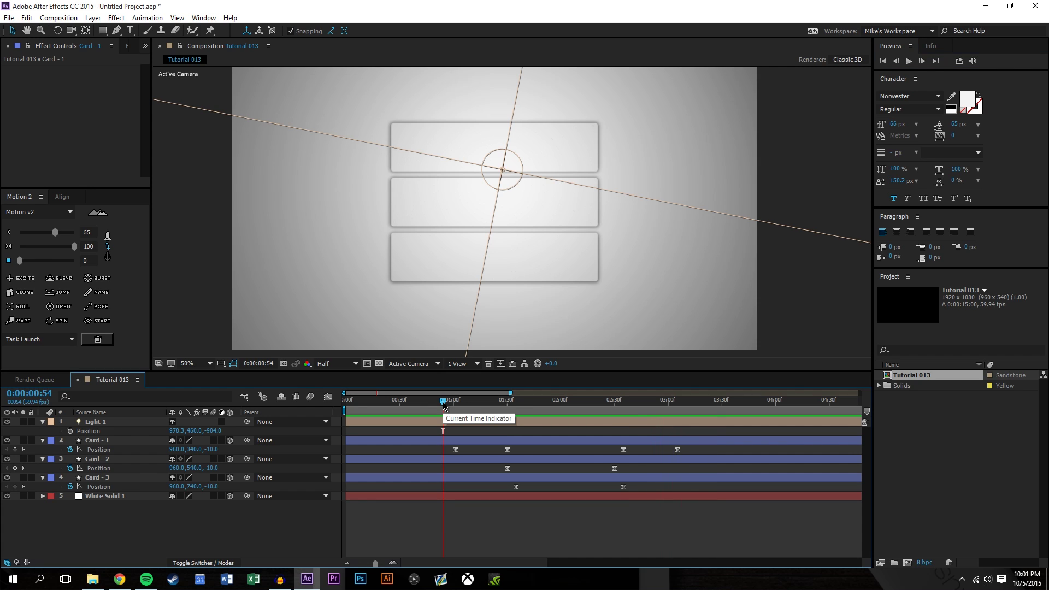
pyautogui.click(910, 62)
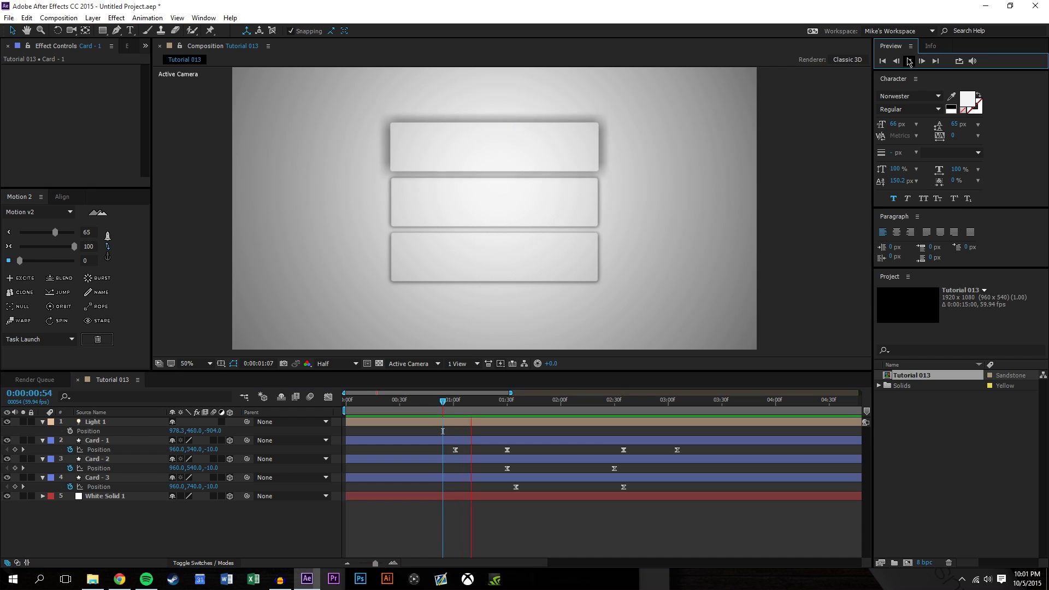
# Move the current time to 0:00:04:01 and add a new null object to the composition.
pyautogui.moveTo(545, 409); pyautogui.dragTo(701, 404)
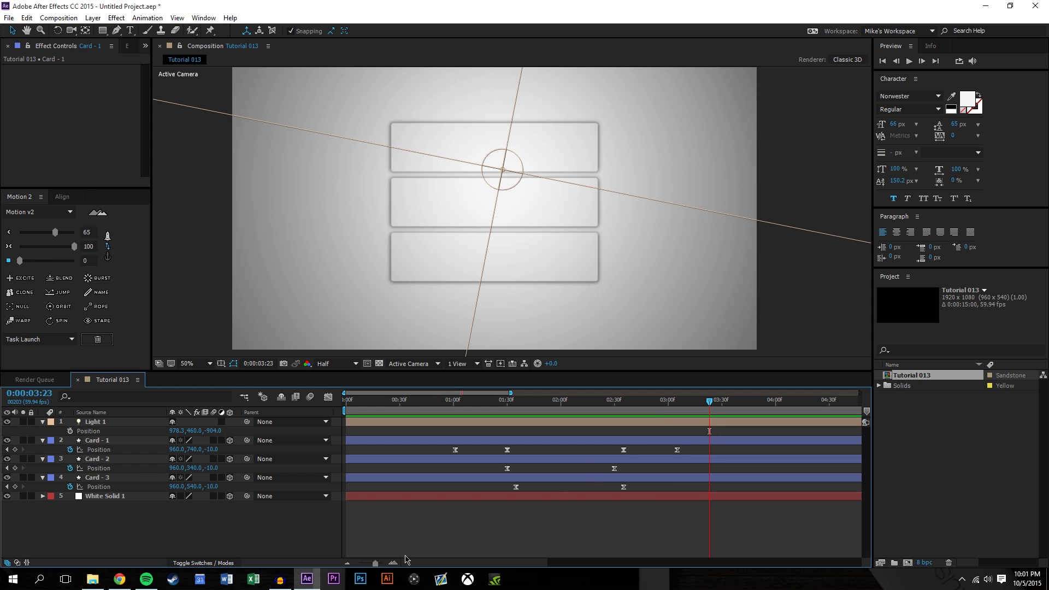
pyautogui.click(350, 562)
pyautogui.scroll(-2, 541, 273)
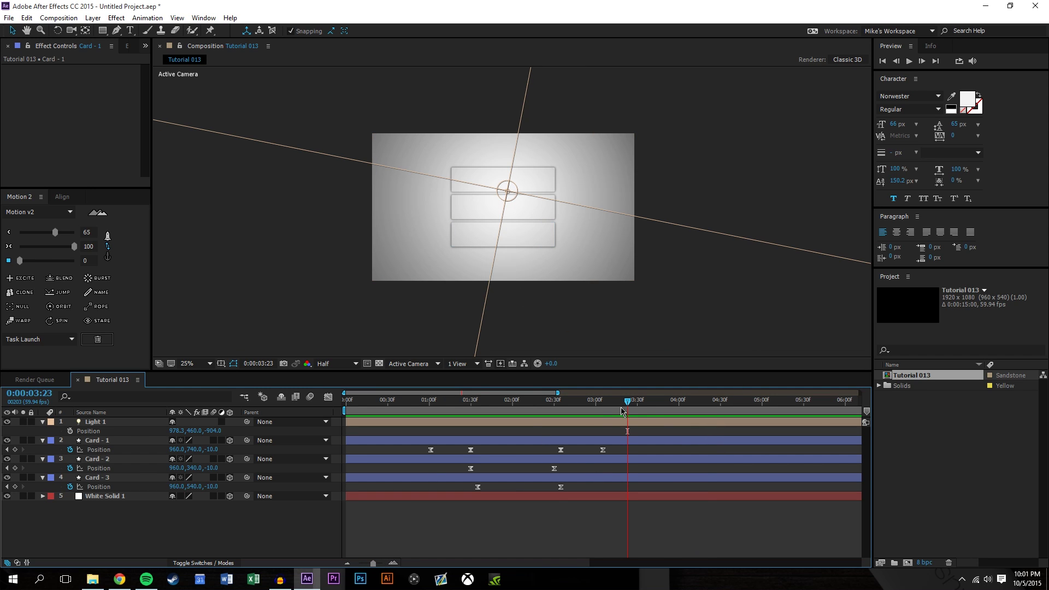
pyautogui.moveTo(629, 402); pyautogui.dragTo(673, 386)
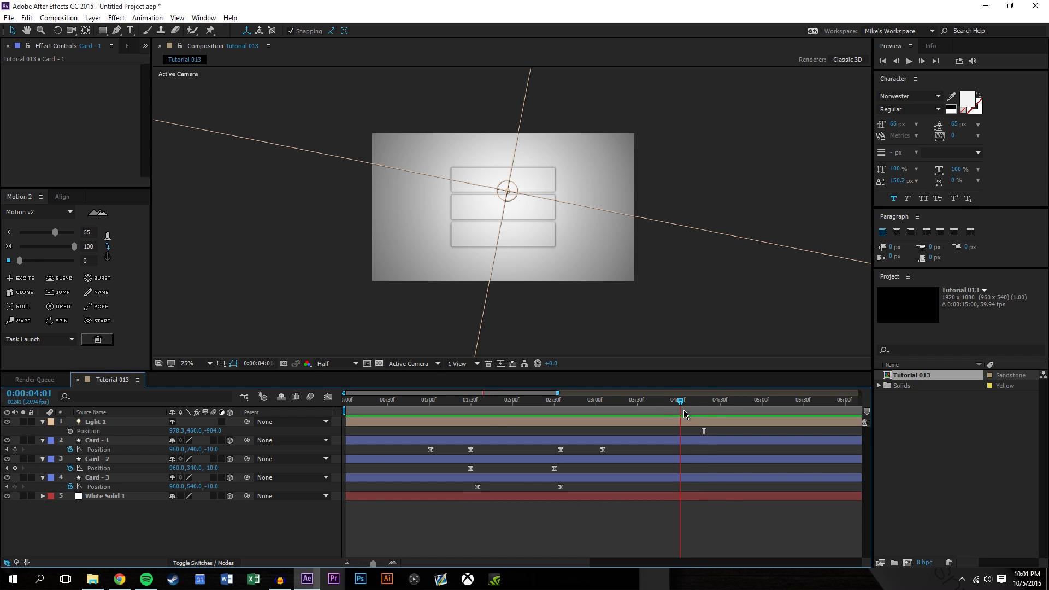
pyautogui.click(93, 18)
pyautogui.moveTo(107, 31)
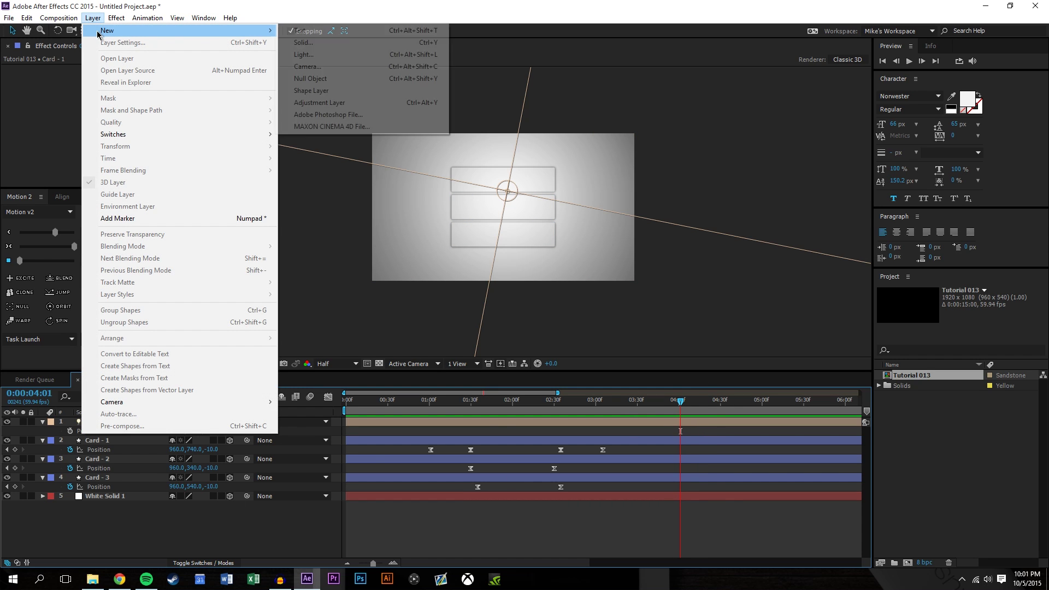
pyautogui.click(320, 82)
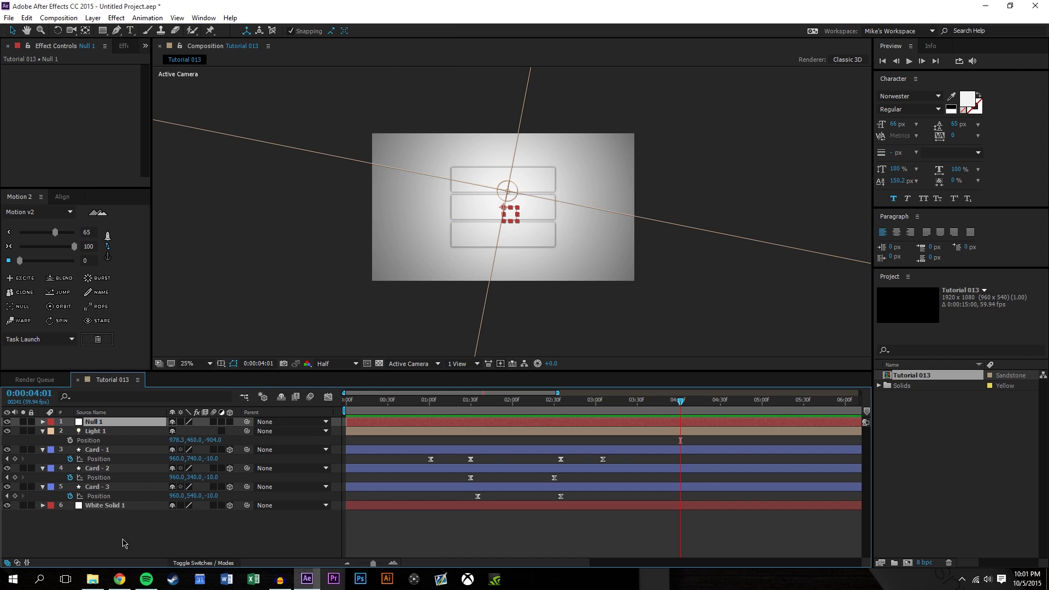
# Parent Light 1, the three cards and White Solid 1 to Null 1, and make the null a 3D layer.
pyautogui.click(95, 432)
pyautogui.keyDown('shift'); pyautogui.click(108, 506); pyautogui.keyUp('shift')
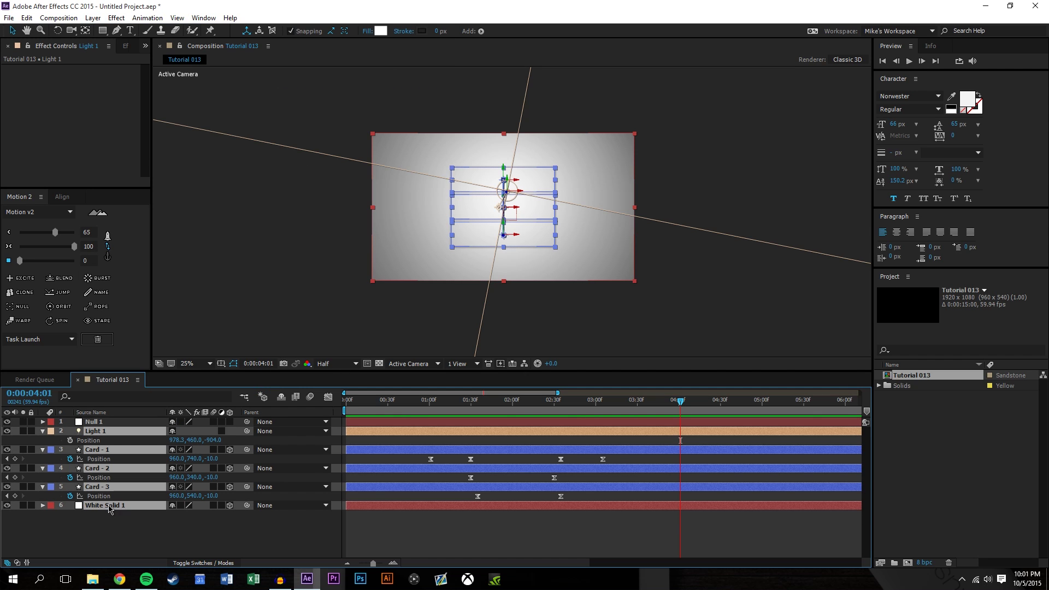
pyautogui.moveTo(247, 436); pyautogui.dragTo(93, 422)
pyautogui.press('F2')
pyautogui.click(230, 422)
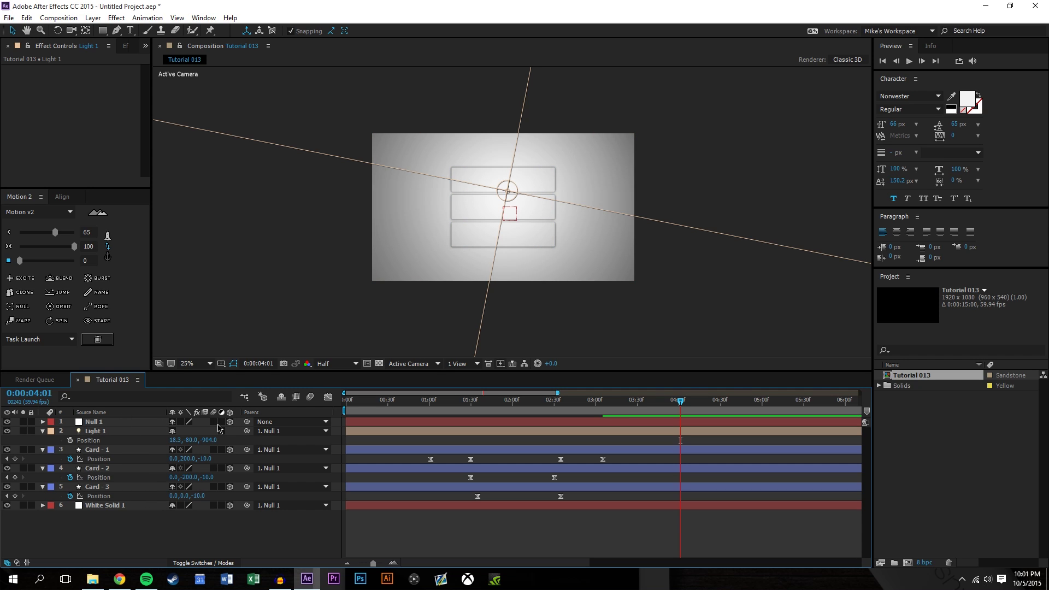
# Scale White Solid 1 to 1000%.
pyautogui.click(107, 505)
pyautogui.press('s')
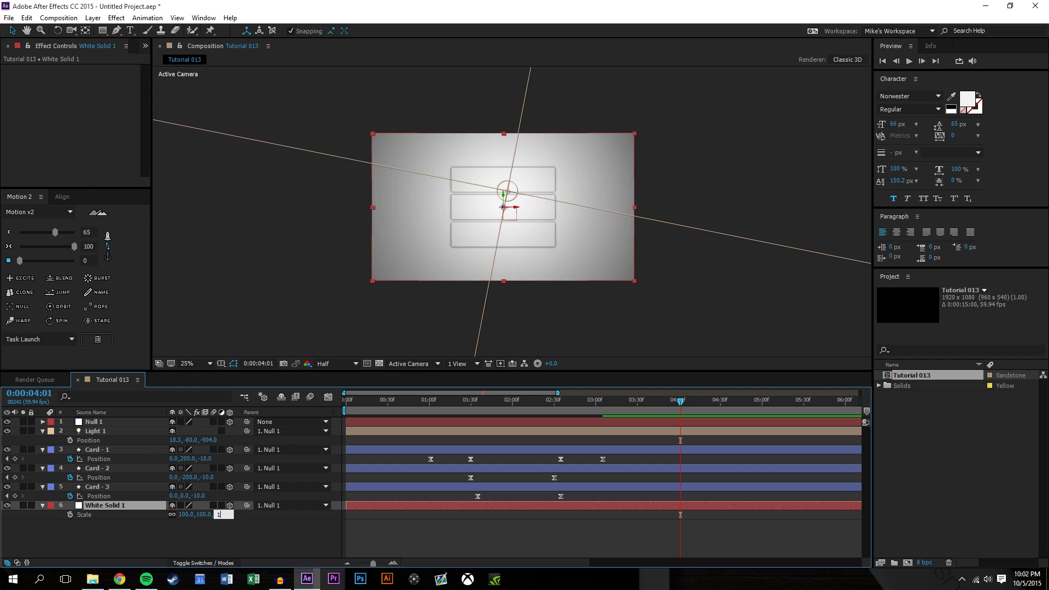
pyautogui.write('1000')
pyautogui.press('Return')
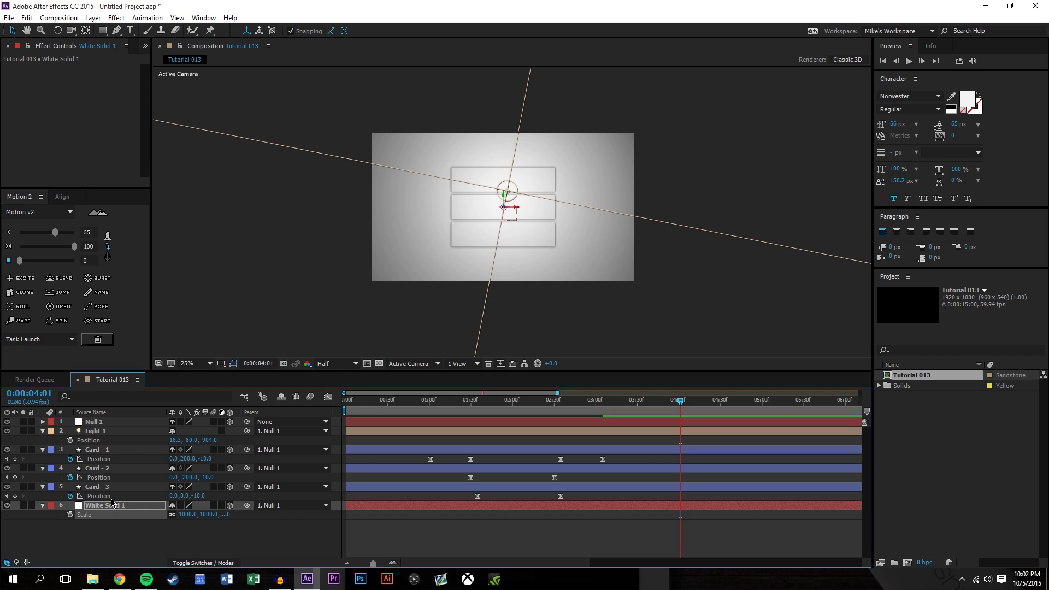
# Add starting keyframes for Null 1's X, Y and Z Rotation at 0:00:04:01.
pyautogui.click(107, 423)
pyautogui.press('p')
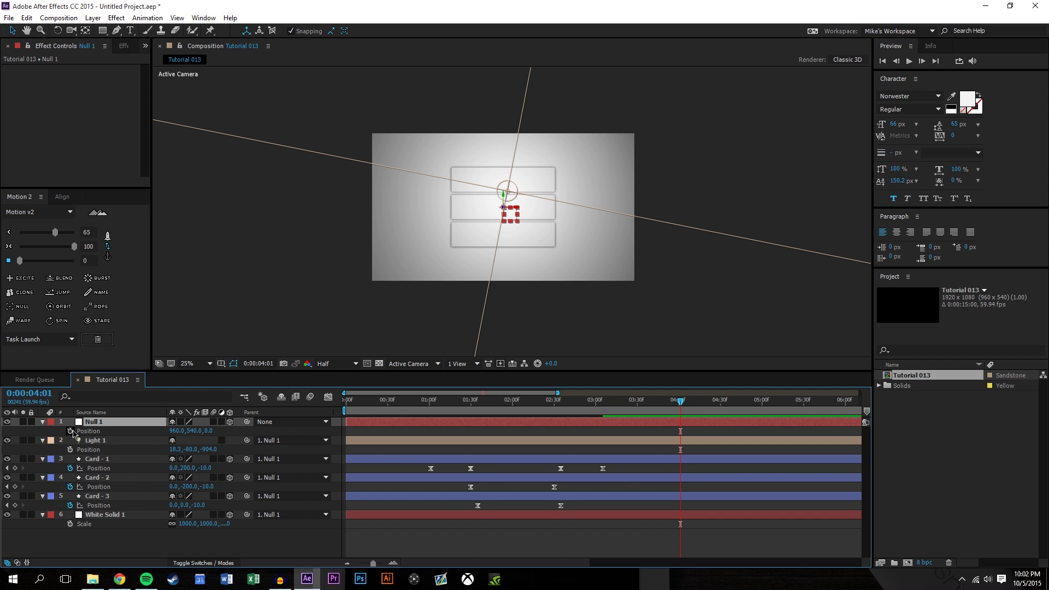
pyautogui.click(70, 432)
pyautogui.press('r')
pyautogui.click(70, 440)
pyautogui.click(70, 449)
pyautogui.click(70, 459)
# At 0:00:04:59, set Null 1's X Rotation to -68° and its Z Rotation to 53°.
pyautogui.click(696, 424)
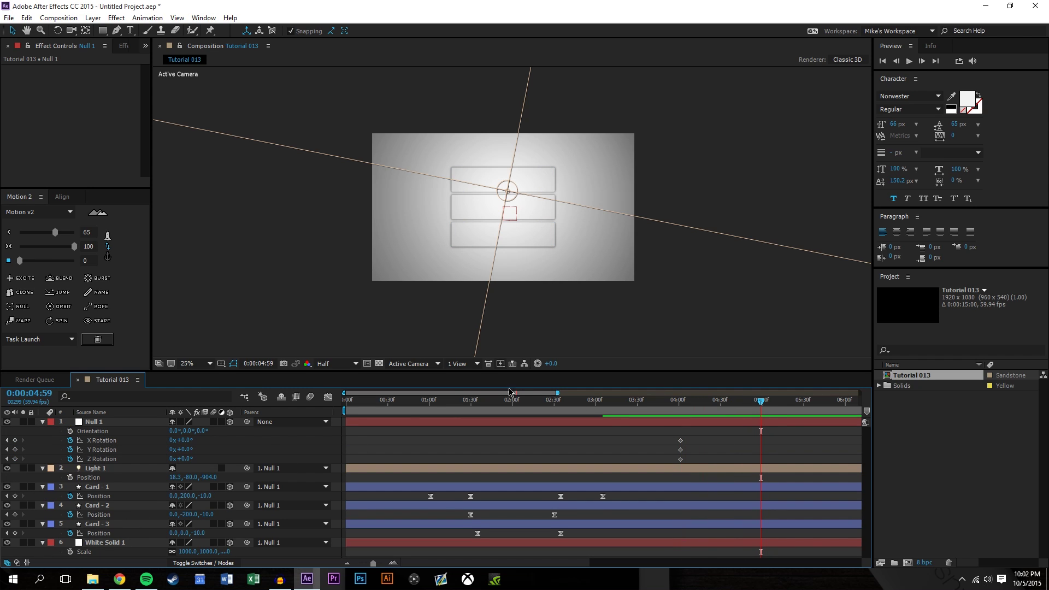
pyautogui.moveTo(190, 446); pyautogui.dragTo(162, 442)
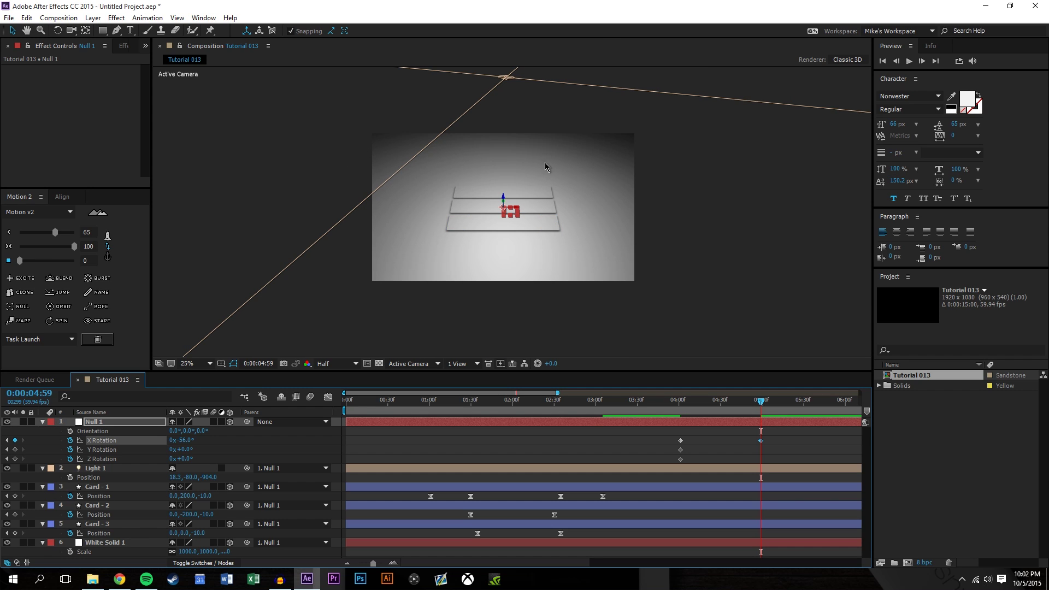
pyautogui.moveTo(190, 460)
pyautogui.mouseDown()
pyautogui.moveTo(216, 457)
pyautogui.moveTo(179, 437)
pyautogui.moveTo(189, 458)
pyautogui.mouseUp()
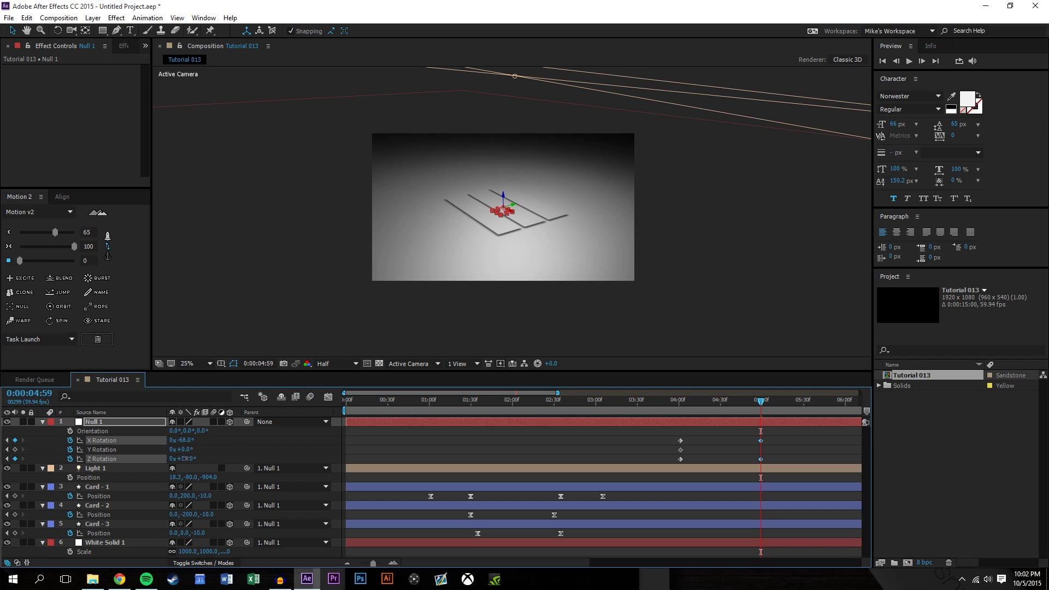
pyautogui.click(480, 332)
pyautogui.moveTo(764, 407)
pyautogui.mouseDown()
pyautogui.moveTo(672, 401)
pyautogui.moveTo(708, 387)
pyautogui.moveTo(762, 387)
pyautogui.mouseUp()
pyautogui.click(395, 564)
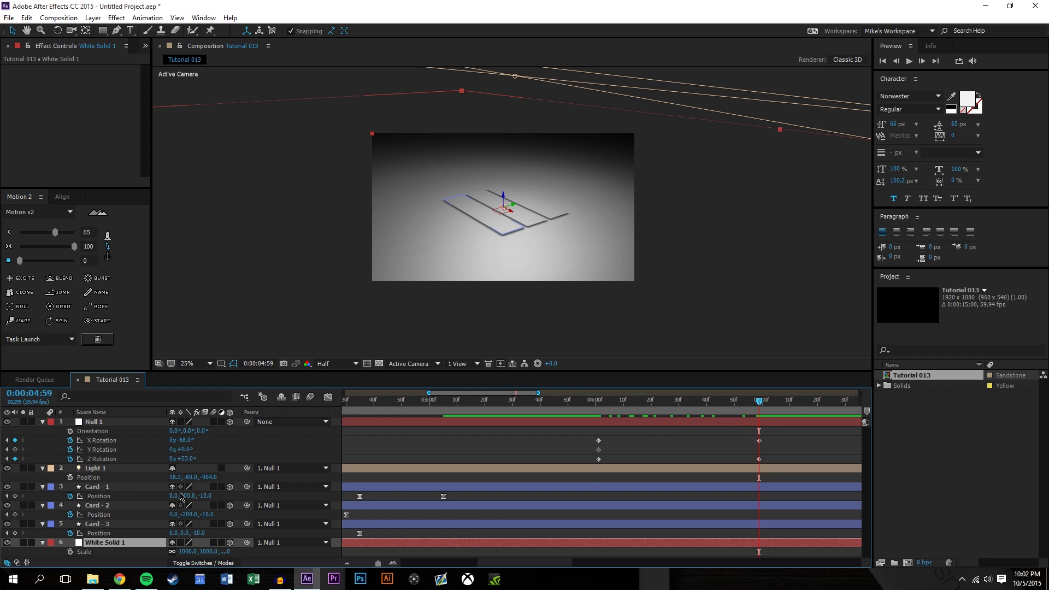
# Expand the Light Options of Light 1 in the timeline.
pyautogui.click(87, 469)
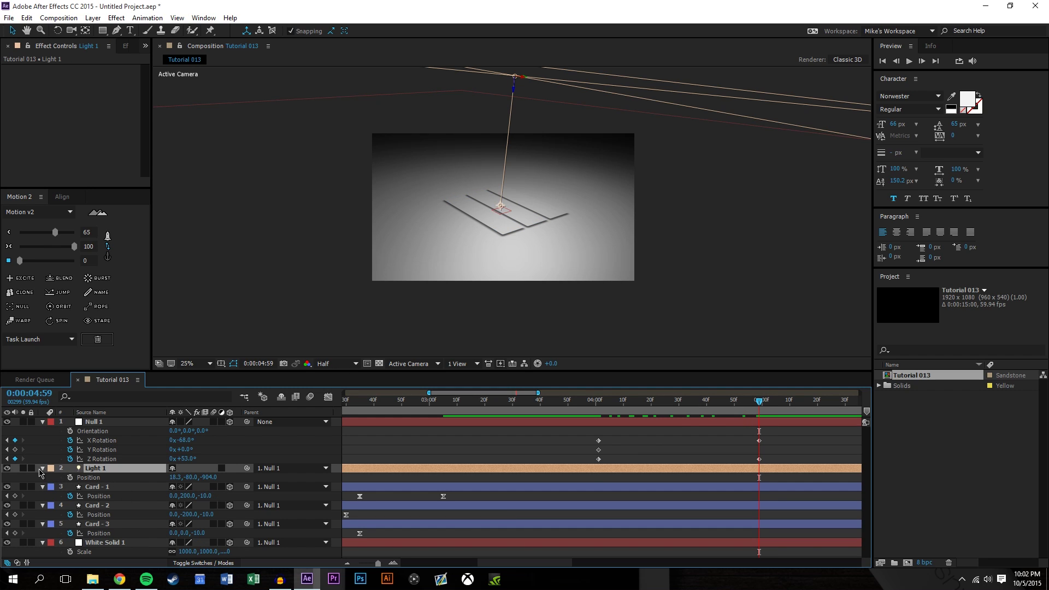
pyautogui.click(38, 468)
pyautogui.click(42, 468)
pyautogui.click(43, 468)
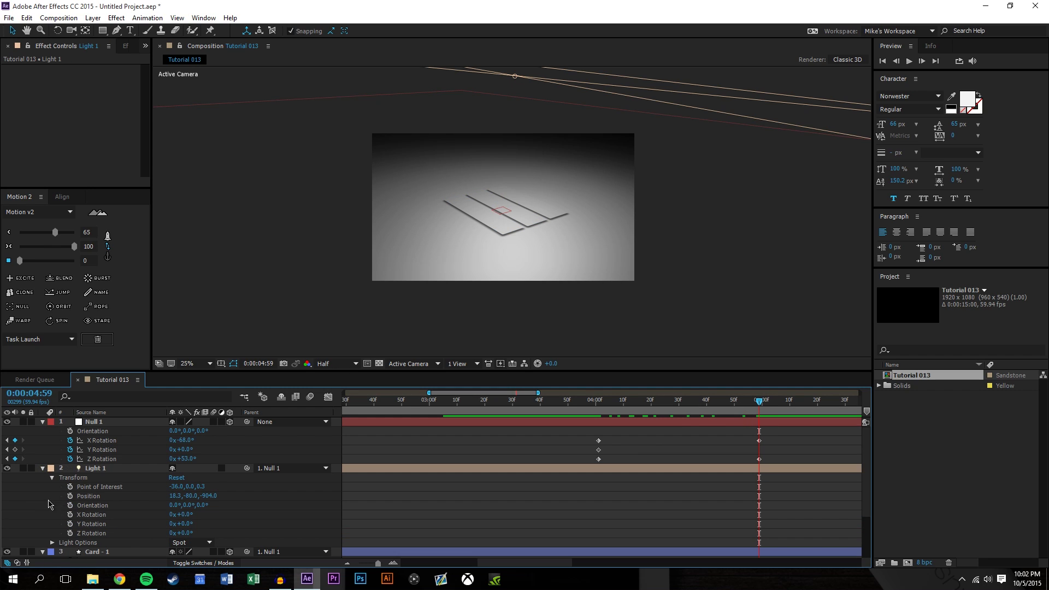
pyautogui.click(52, 478)
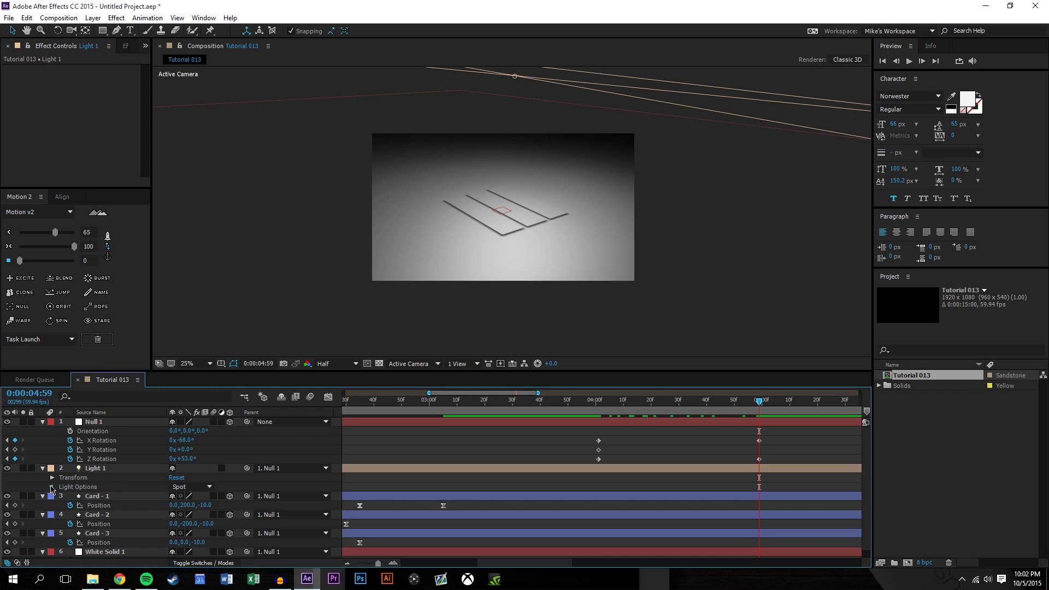
pyautogui.click(52, 487)
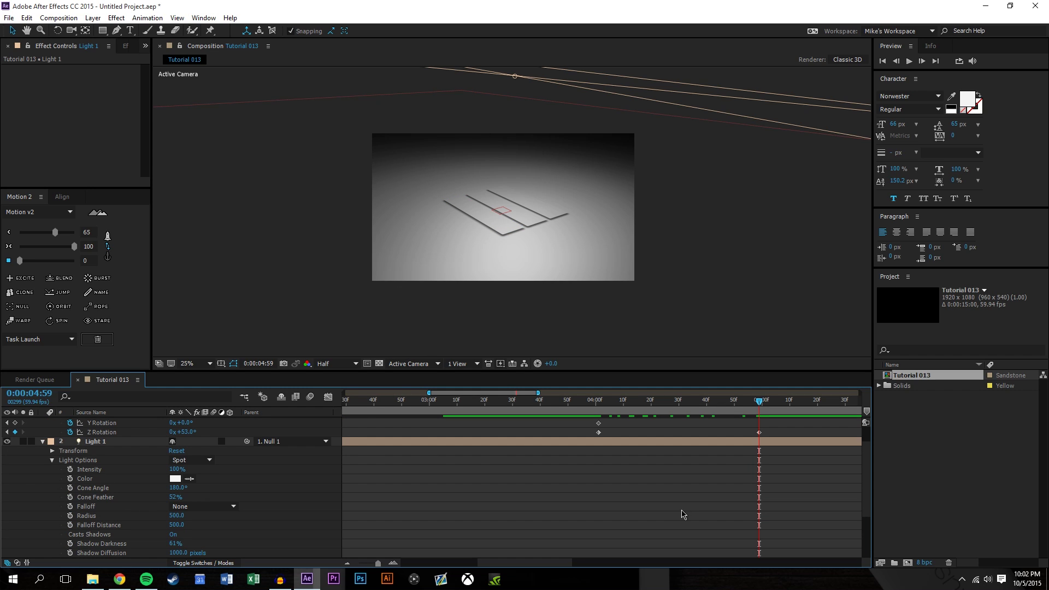
# Move the current time to 0:00:04:00 and shift Null 1's starting Y and Z Rotation keyframes to it.
pyautogui.click(601, 406)
pyautogui.moveTo(607, 439); pyautogui.dragTo(596, 425)
pyautogui.click(639, 501)
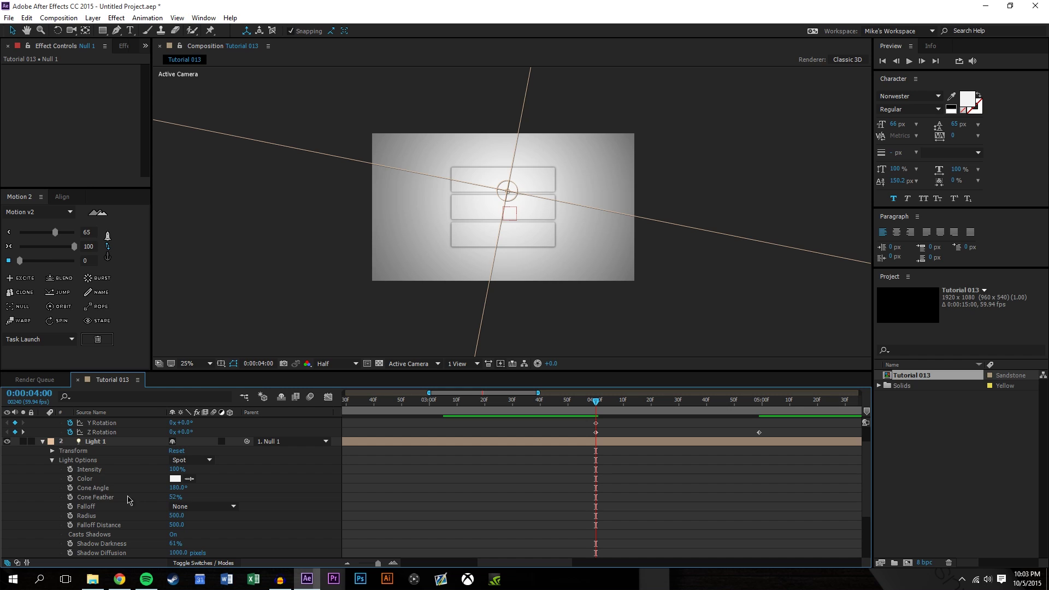
# Keyframe Light 1's Intensity, Cone Feather, Radius, Shadow Darkness and Shadow Diffusion at 0:00:04:00, with Cone Feather set to 27%.
pyautogui.click(70, 470)
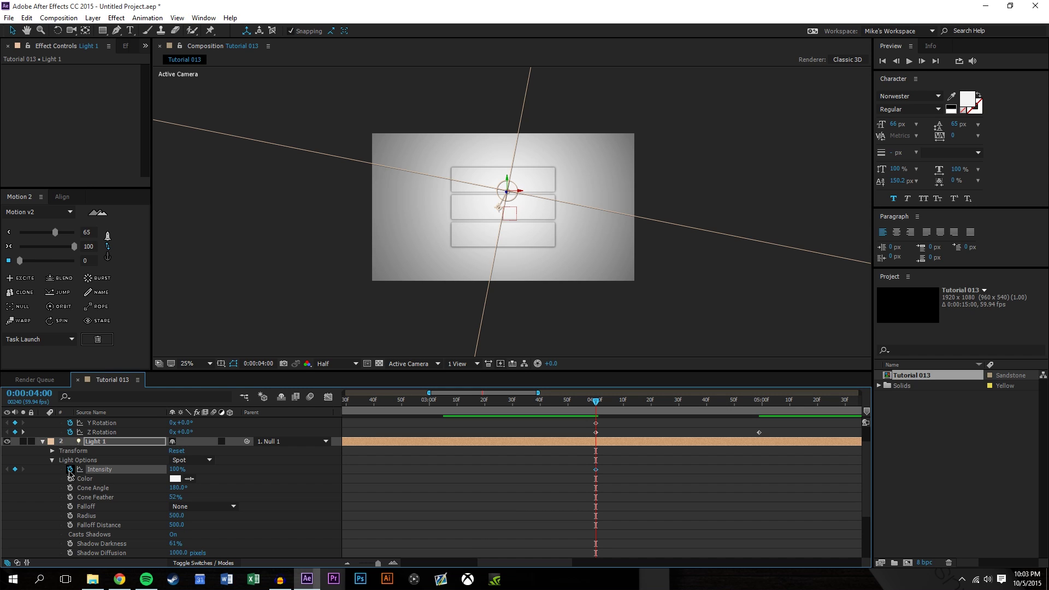
pyautogui.click(70, 498)
pyautogui.moveTo(175, 498); pyautogui.dragTo(368, 497)
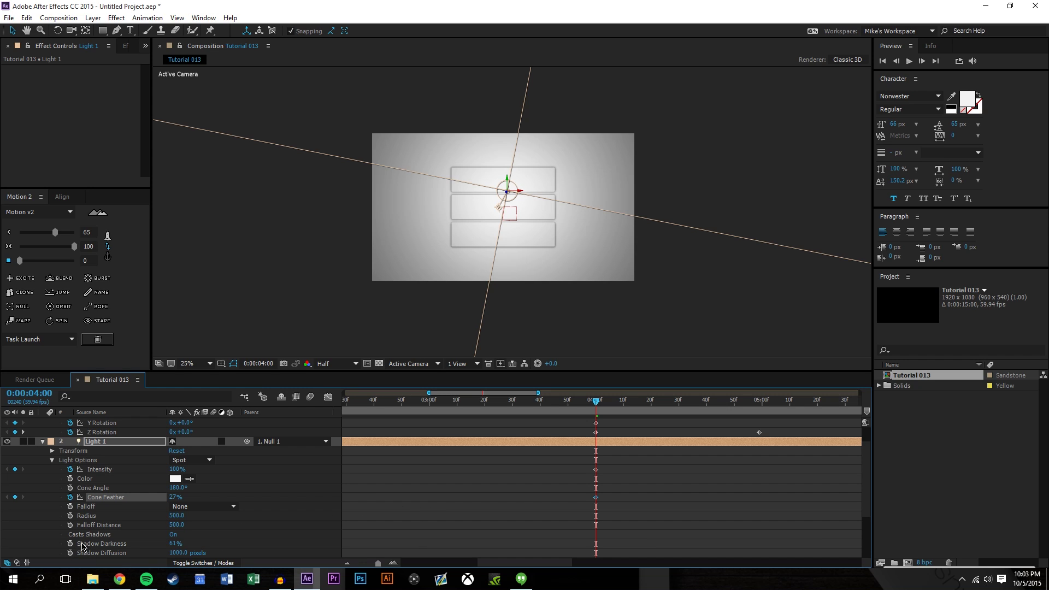
pyautogui.click(70, 516)
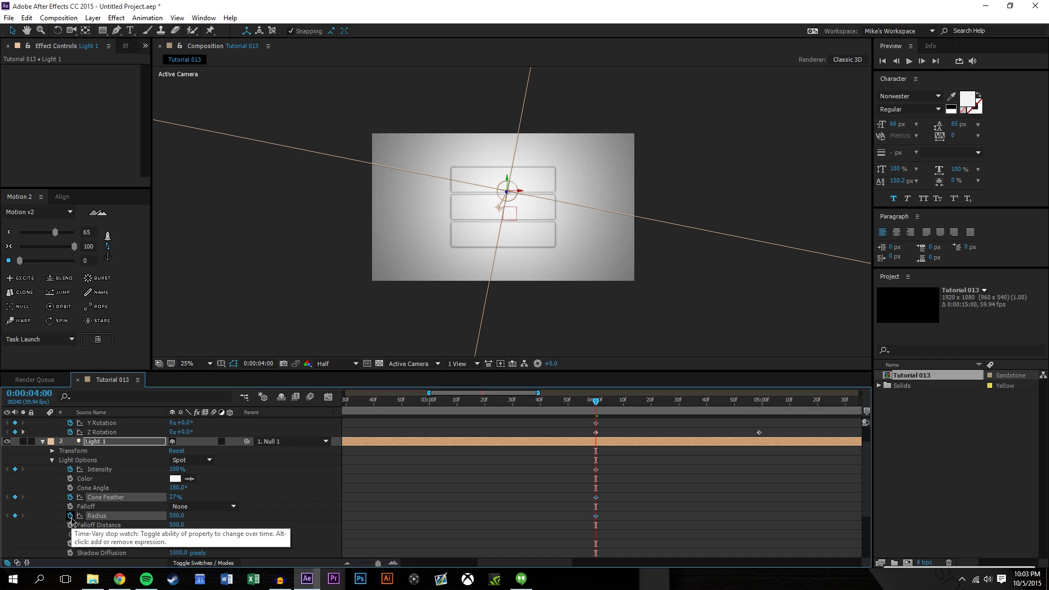
pyautogui.click(70, 544)
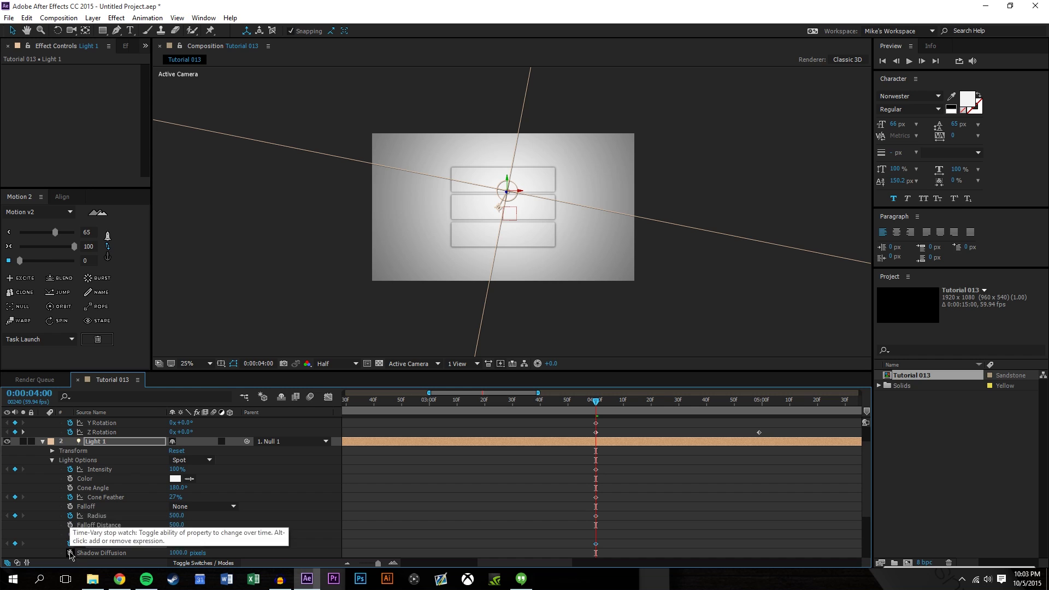
pyautogui.click(71, 553)
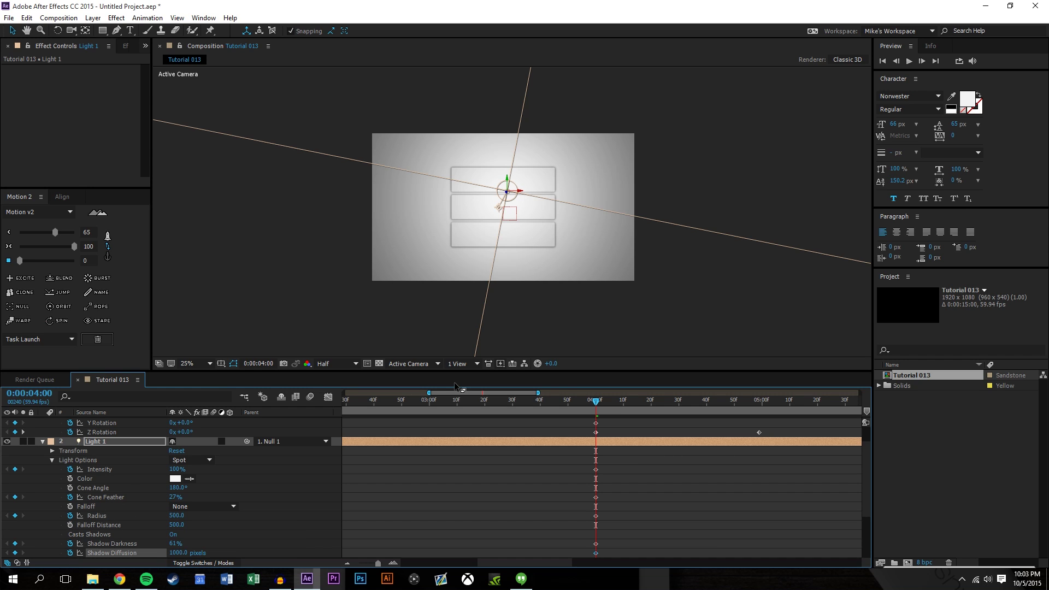
# Keyframe Light 1's Position at 0:00:04:00 and align Null 1's first X Rotation keyframe with that time.
pyautogui.moveTo(594, 405); pyautogui.dragTo(596, 437)
pyautogui.press('u')
pyautogui.press('u')
pyautogui.click(70, 478)
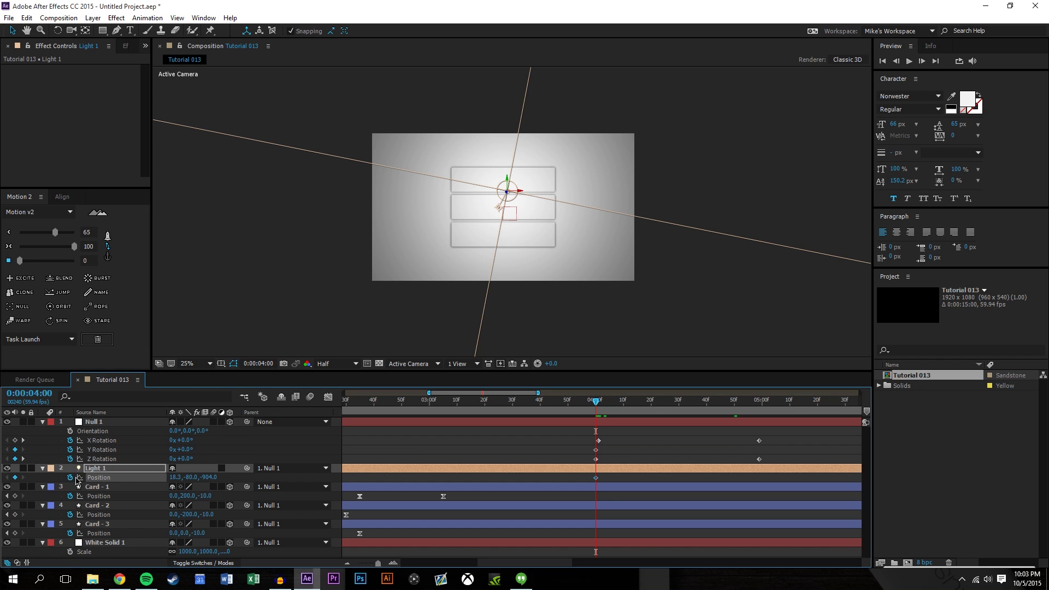
pyautogui.press('u')
pyautogui.press('u')
pyautogui.click(627, 491)
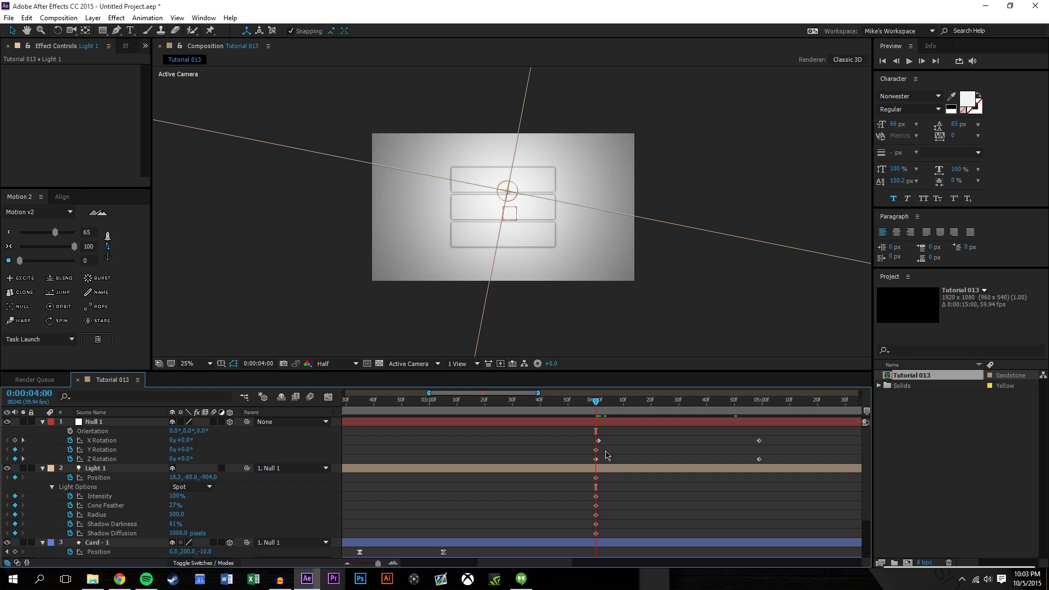
pyautogui.moveTo(599, 442); pyautogui.dragTo(763, 430)
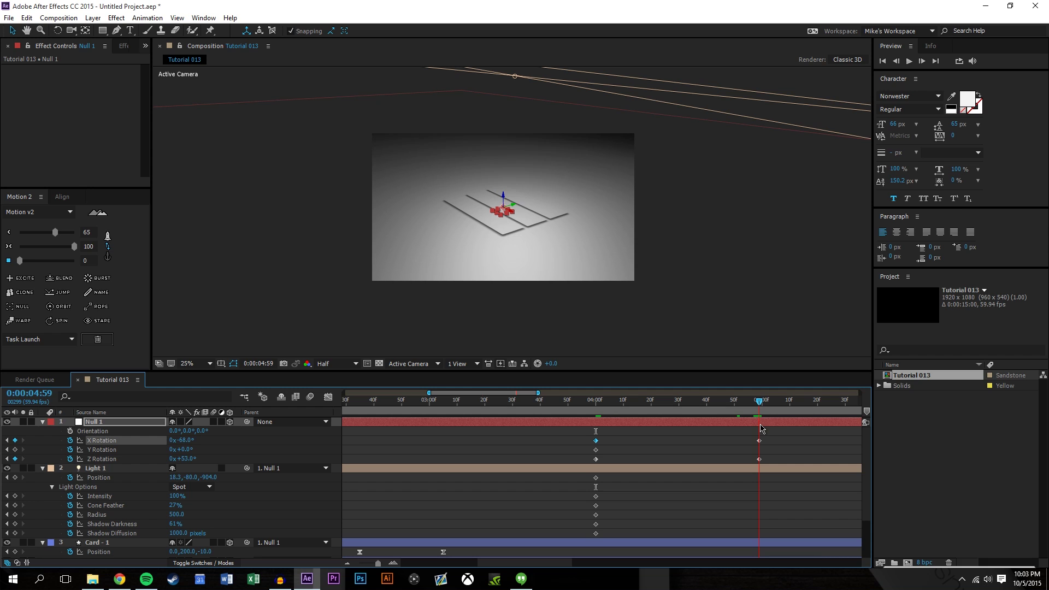
# At 0:00:04:59, move Light 1 farther away from the cards to about 60.8, -142.7, -1612.9.
pyautogui.click(515, 143)
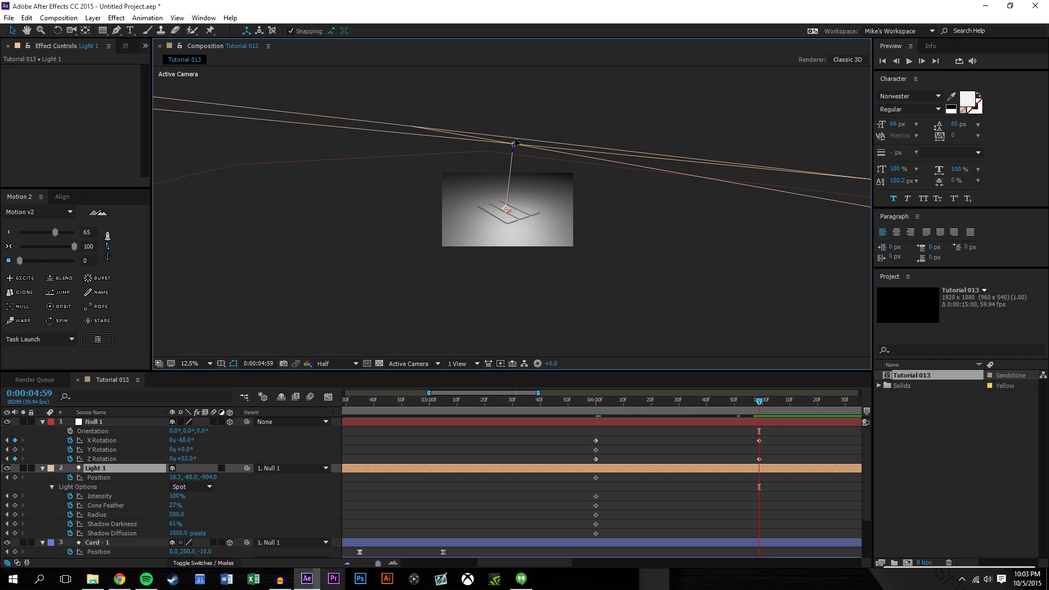
pyautogui.scroll(1, 514, 139)
pyautogui.scroll(-1, 514, 139)
pyautogui.moveTo(506, 134); pyautogui.dragTo(494, 176)
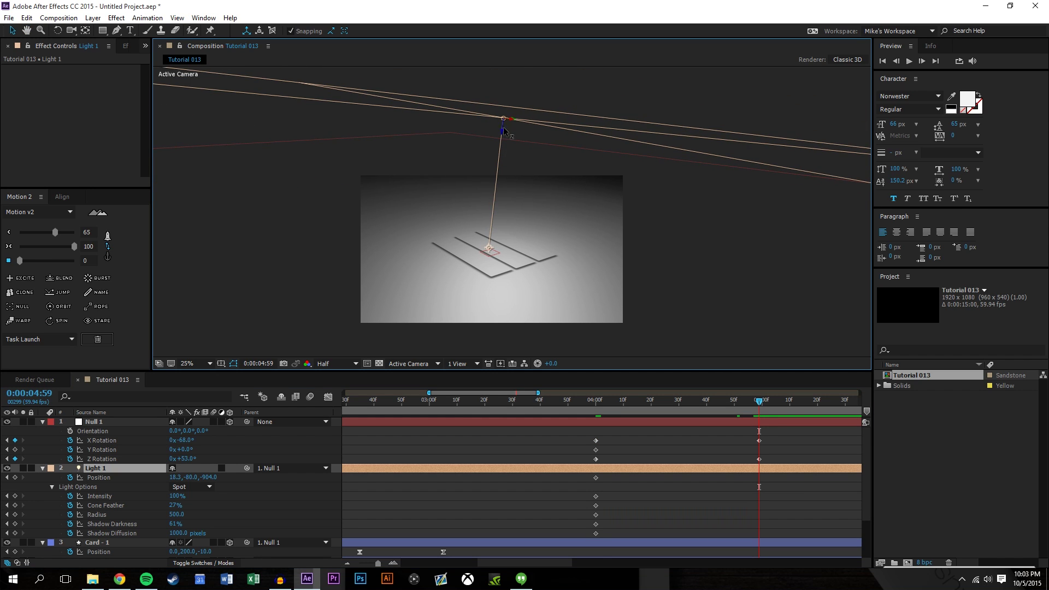
pyautogui.moveTo(504, 130); pyautogui.dragTo(514, 35)
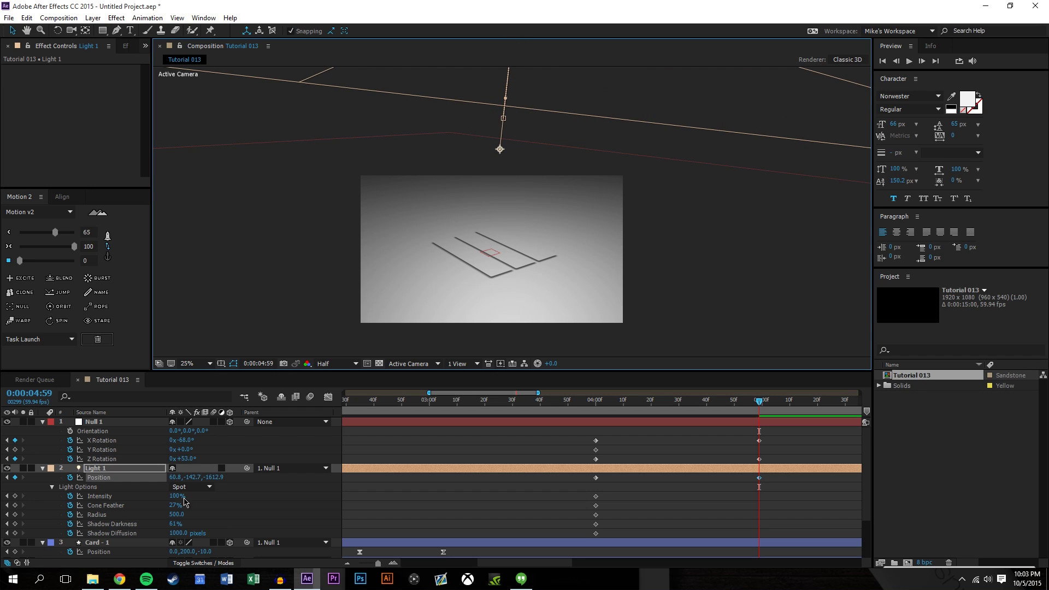
# Raise Light 1's Intensity to 123% at 0:00:04:59 and scrub past the move to check it.
pyautogui.moveTo(176, 496); pyautogui.dragTo(295, 491)
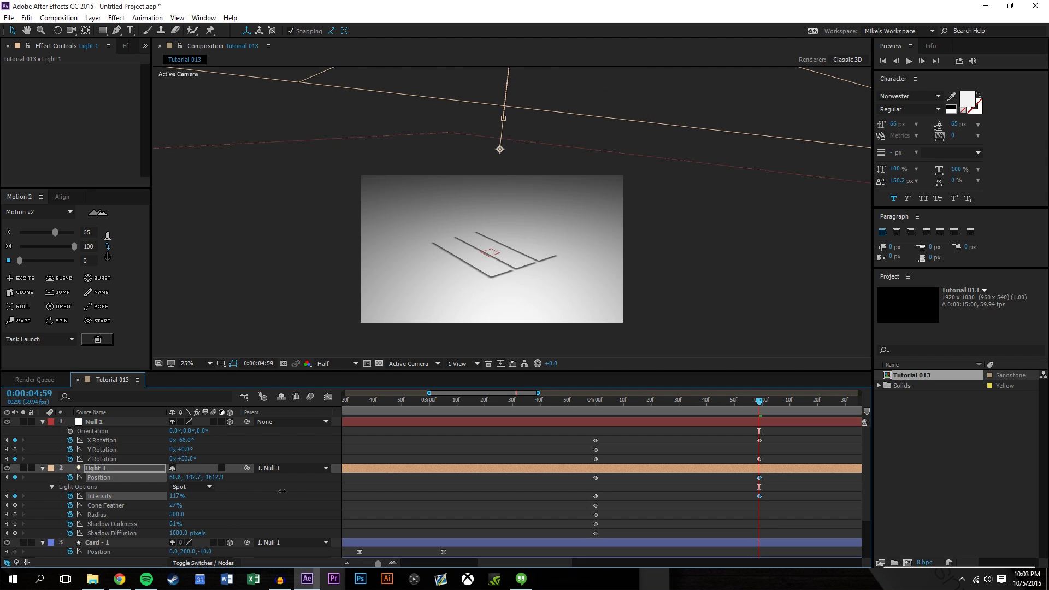
pyautogui.press('.')
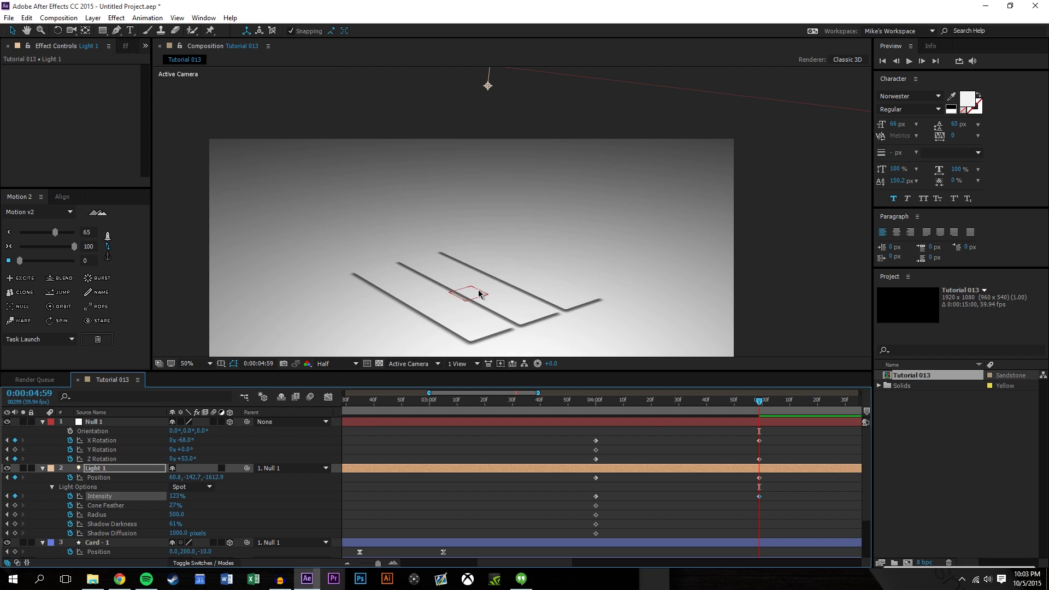
pyautogui.press(',')
pyautogui.click(723, 526)
pyautogui.moveTo(763, 403); pyautogui.dragTo(798, 402)
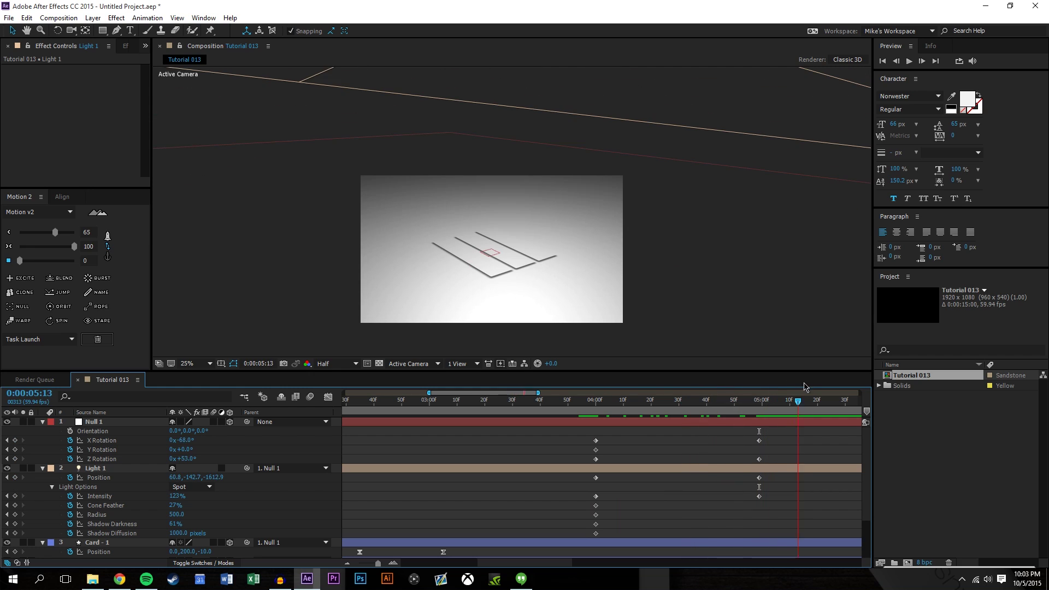
# Ease all of Null 1's and Light 1's keyframes with Motion v2, middle ease 100 and first ease 65, and preview the move.
pyautogui.moveTo(799, 537); pyautogui.dragTo(574, 432)
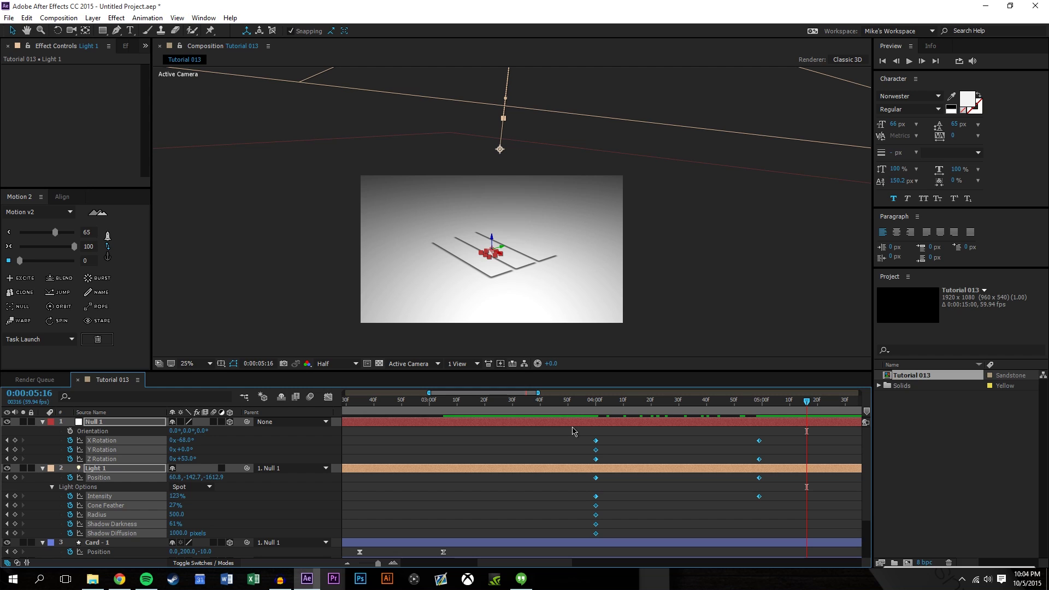
pyautogui.click(74, 247)
pyautogui.click(55, 232)
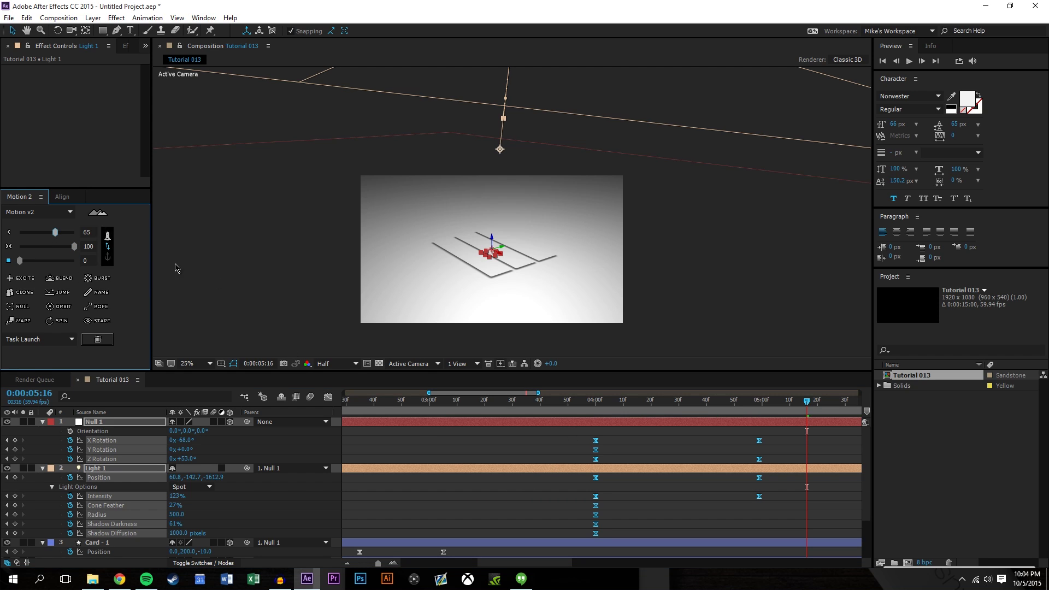
pyautogui.click(571, 402)
pyautogui.click(910, 61)
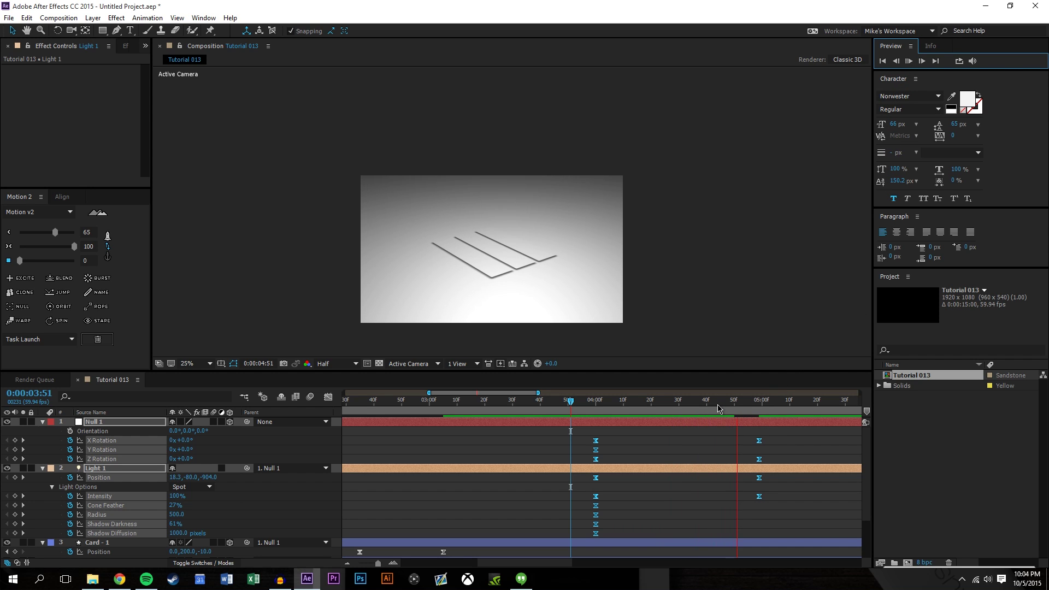
# At 0:00:04:00, apply a Fill effect to White Solid 1 with a keyframed Color of FFFFFF.
pyautogui.moveTo(731, 407); pyautogui.dragTo(596, 476)
pyautogui.scroll(-3, 523, 496)
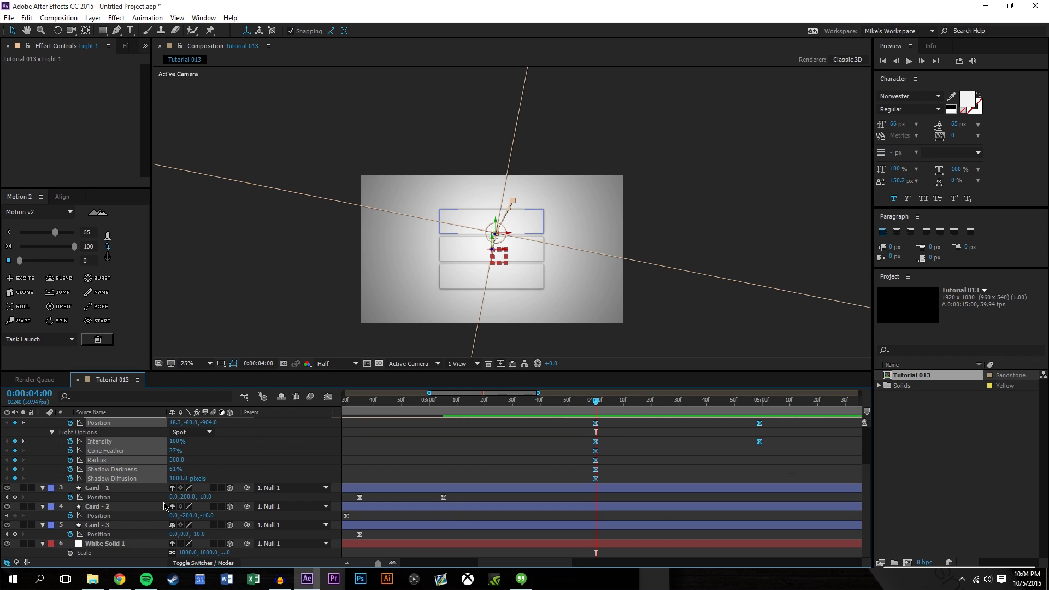
pyautogui.click(120, 541)
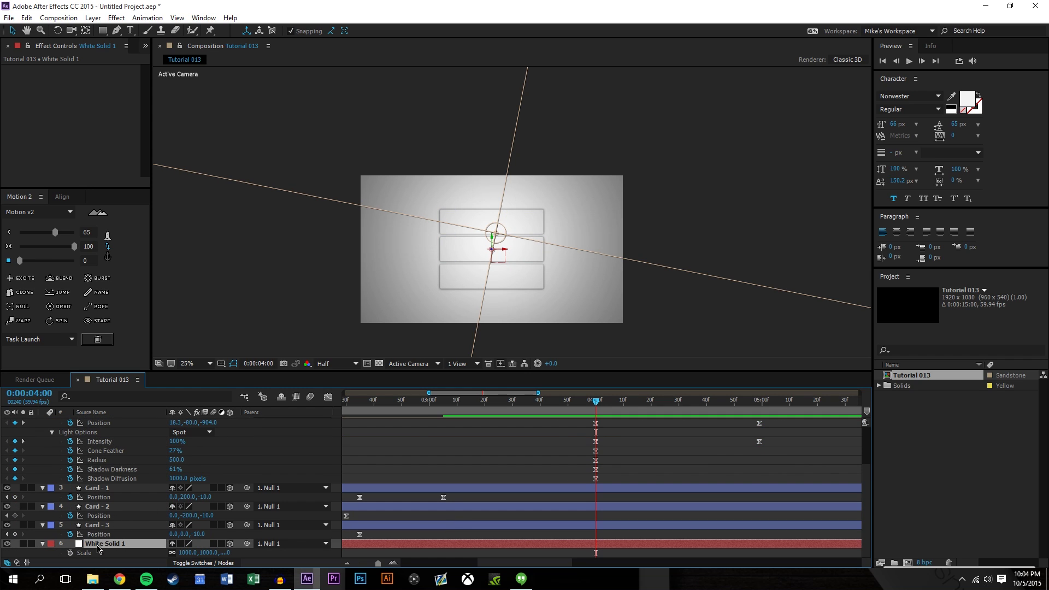
pyautogui.click(93, 18)
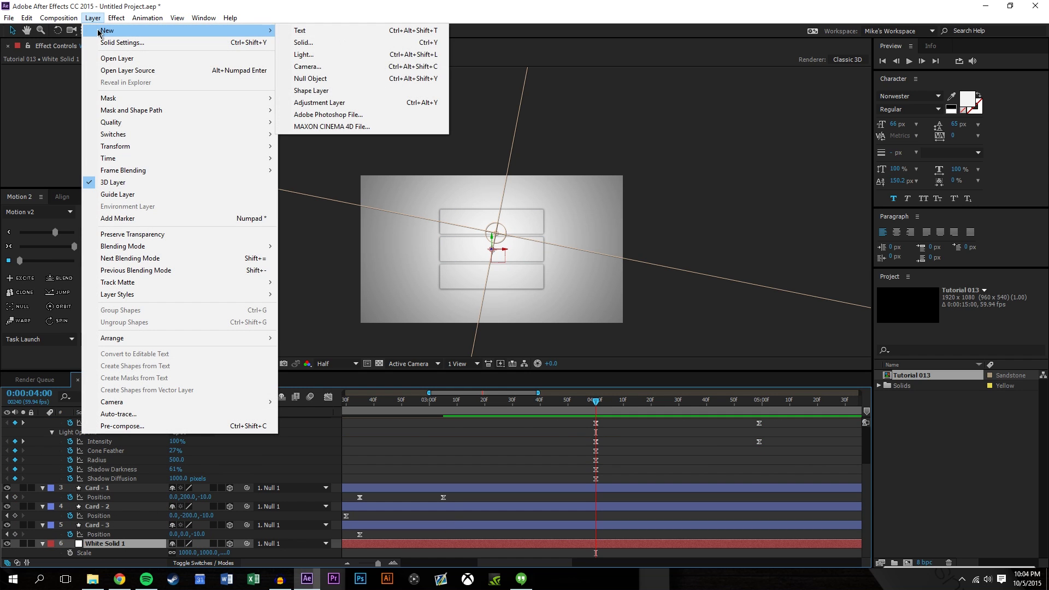
pyautogui.moveTo(117, 18)
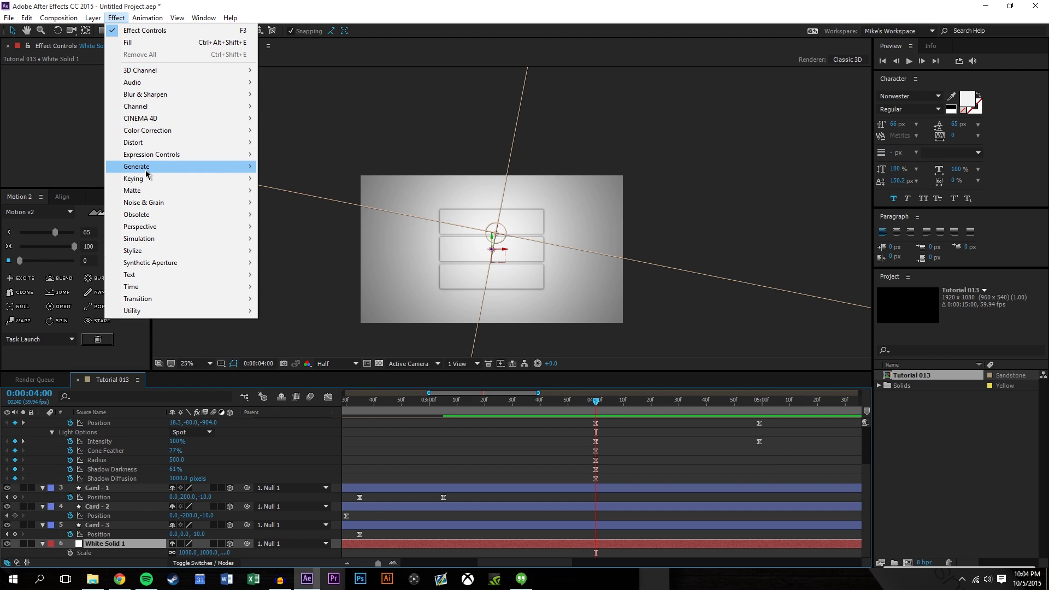
pyautogui.moveTo(140, 166)
pyautogui.click(310, 349)
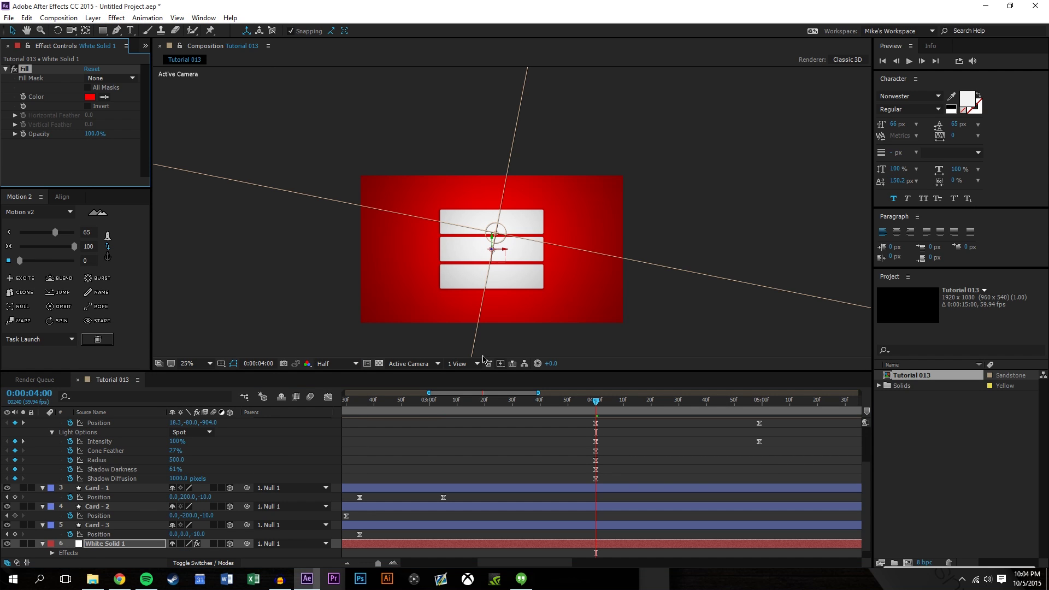
pyautogui.click(90, 96)
pyautogui.write('ffffff')
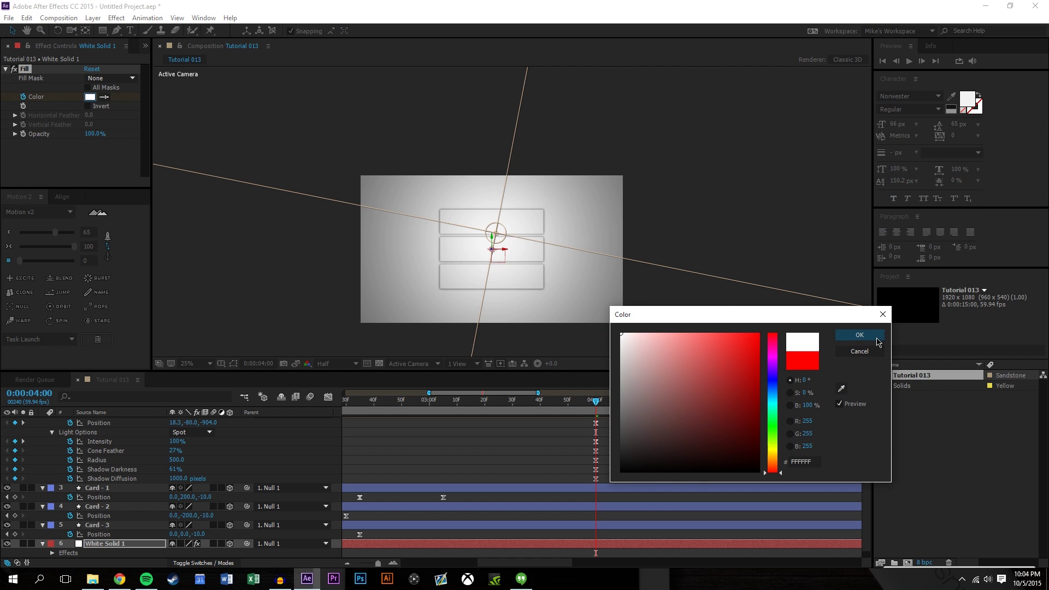
pyautogui.click(851, 336)
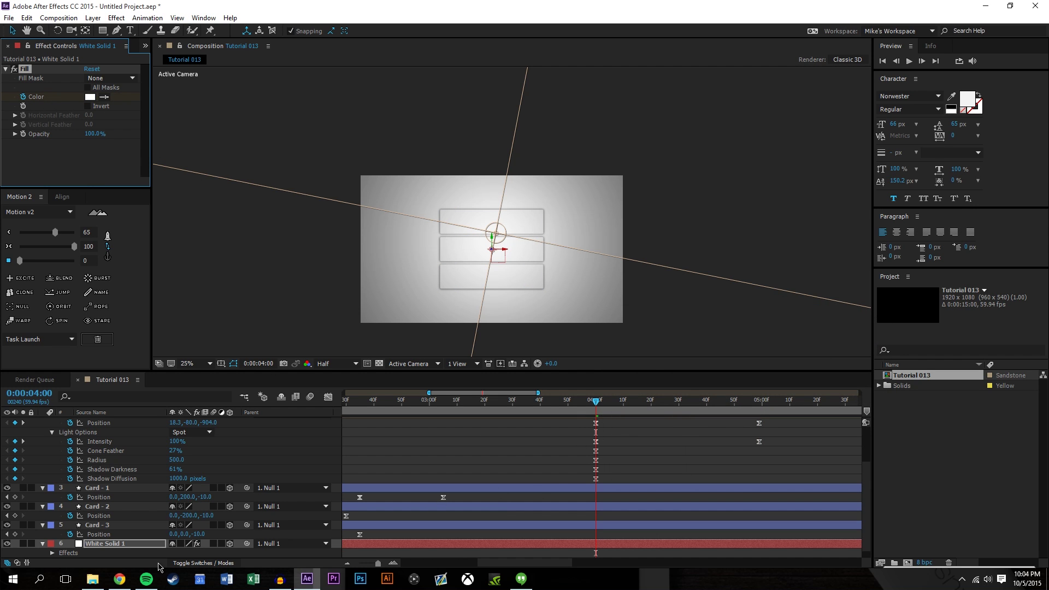
# At 0:00:04:59, set White Solid 1's Fill Color to 262626 as a second keyframe.
pyautogui.press('u')
pyautogui.moveTo(597, 403); pyautogui.dragTo(759, 451)
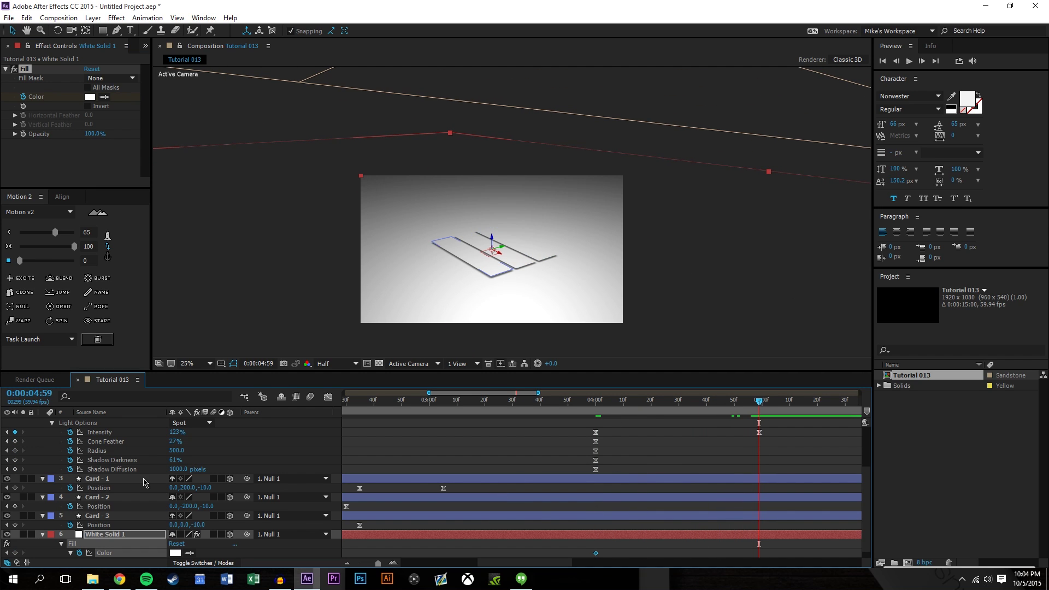
pyautogui.click(90, 97)
pyautogui.moveTo(654, 377); pyautogui.dragTo(570, 454)
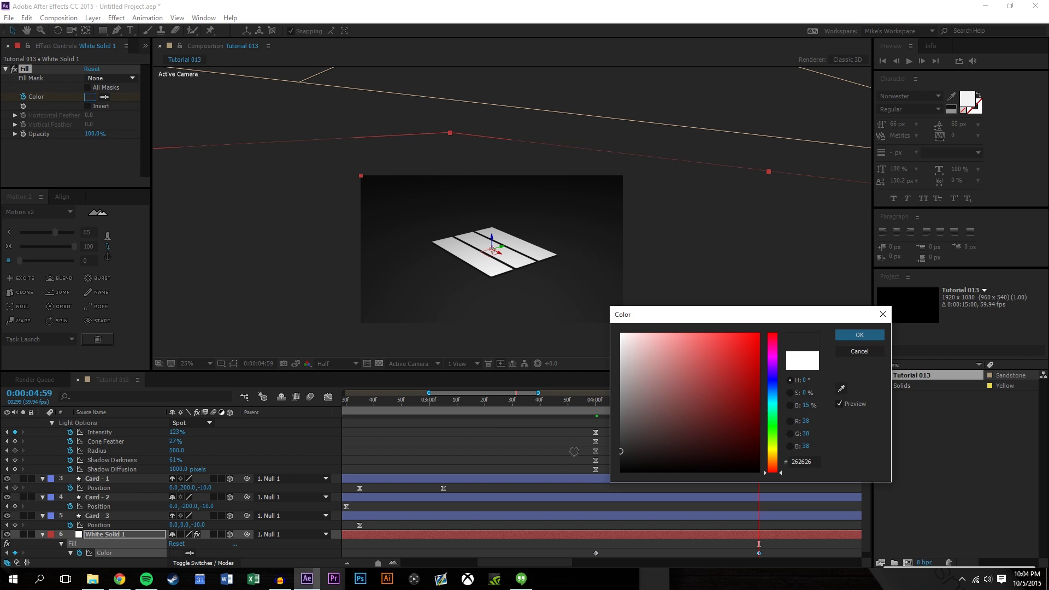
pyautogui.click(867, 335)
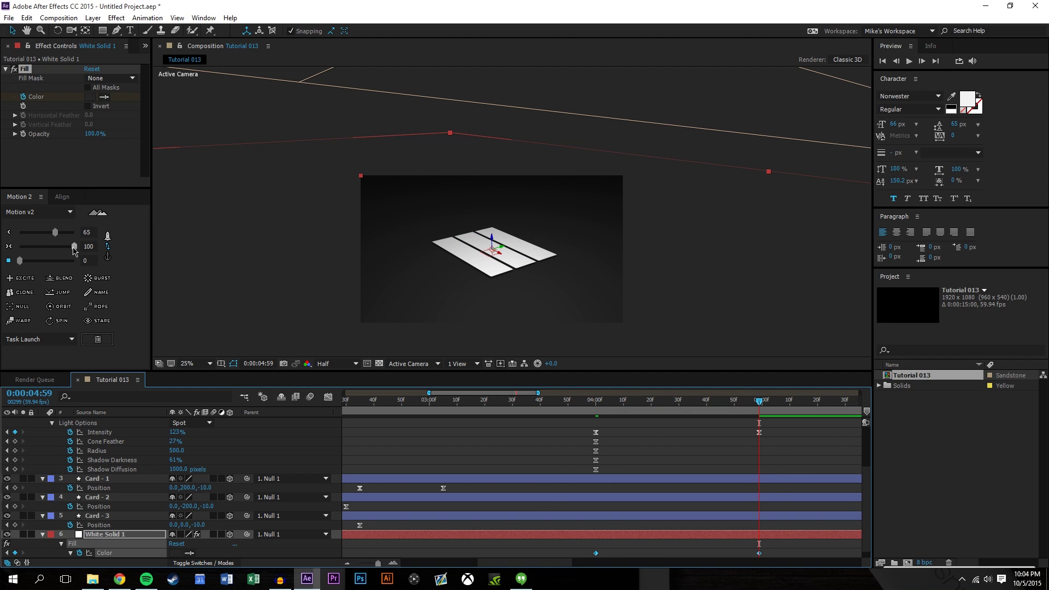
# Try Motion v2 easing with first ease 0 and middle ease 100 on the Fill's Color keyframes and preview the colour change.
pyautogui.moveTo(55, 236); pyautogui.dragTo(5, 238)
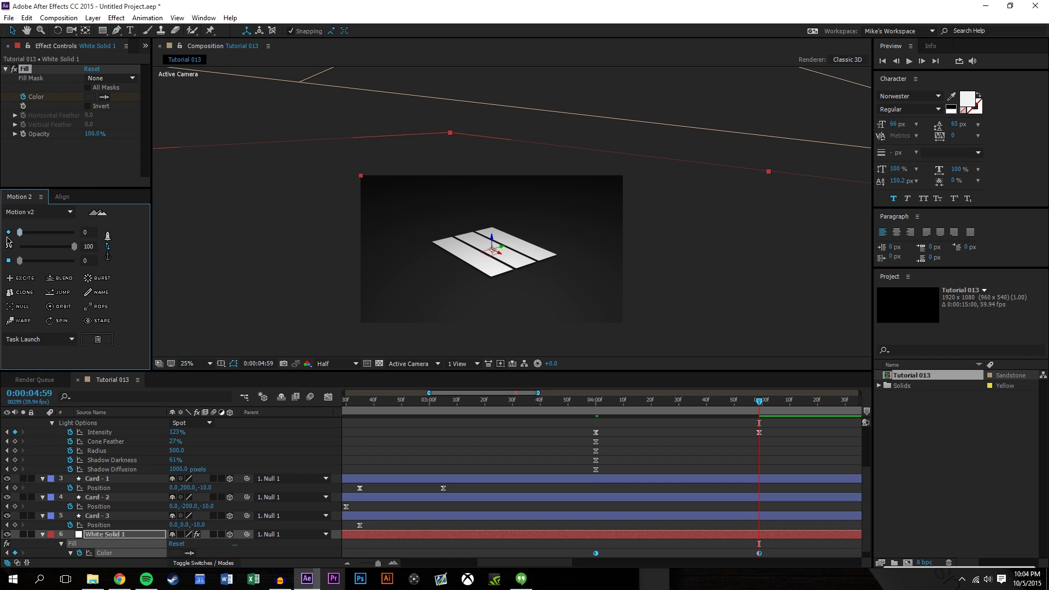
pyautogui.scroll(-1, 644, 540)
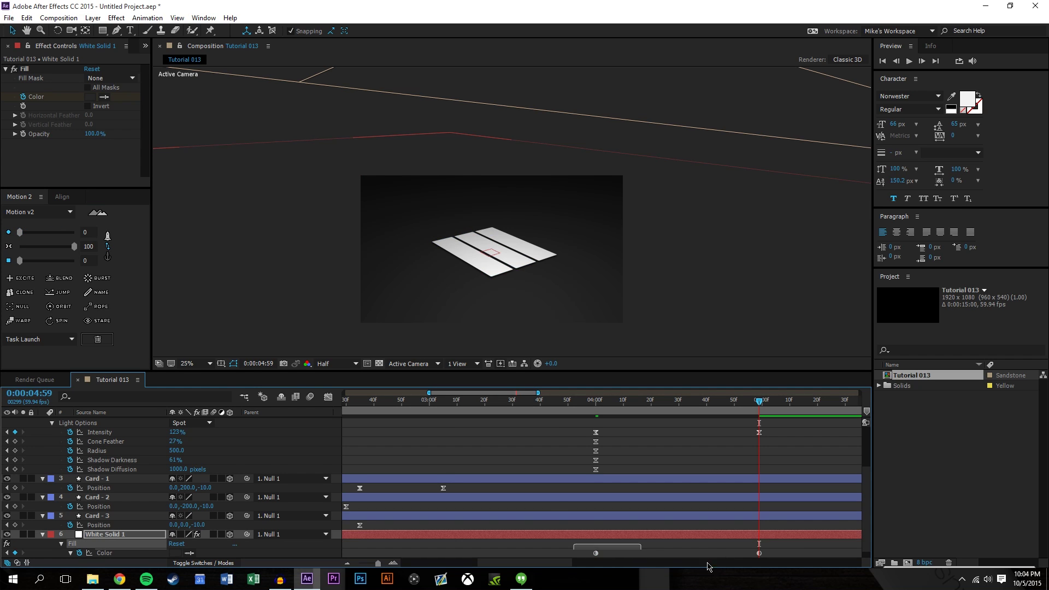
pyautogui.rightClick(759, 544)
pyautogui.moveTo(781, 537)
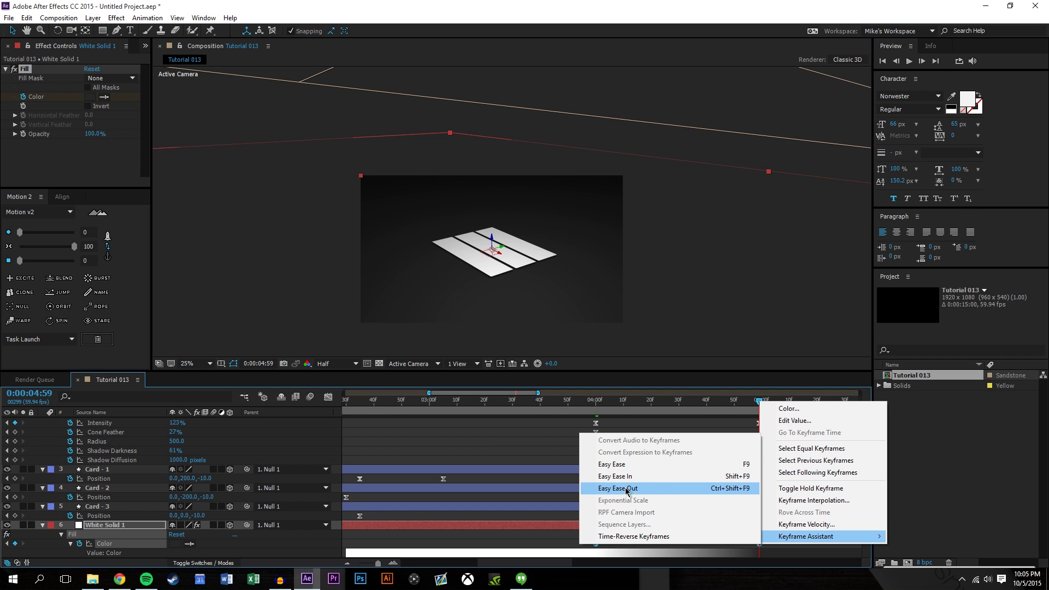
pyautogui.click(589, 402)
pyautogui.moveTo(589, 404)
pyautogui.mouseDown()
pyautogui.moveTo(687, 404)
pyautogui.moveTo(601, 403)
pyautogui.moveTo(586, 392)
pyautogui.mouseUp()
pyautogui.click(910, 61)
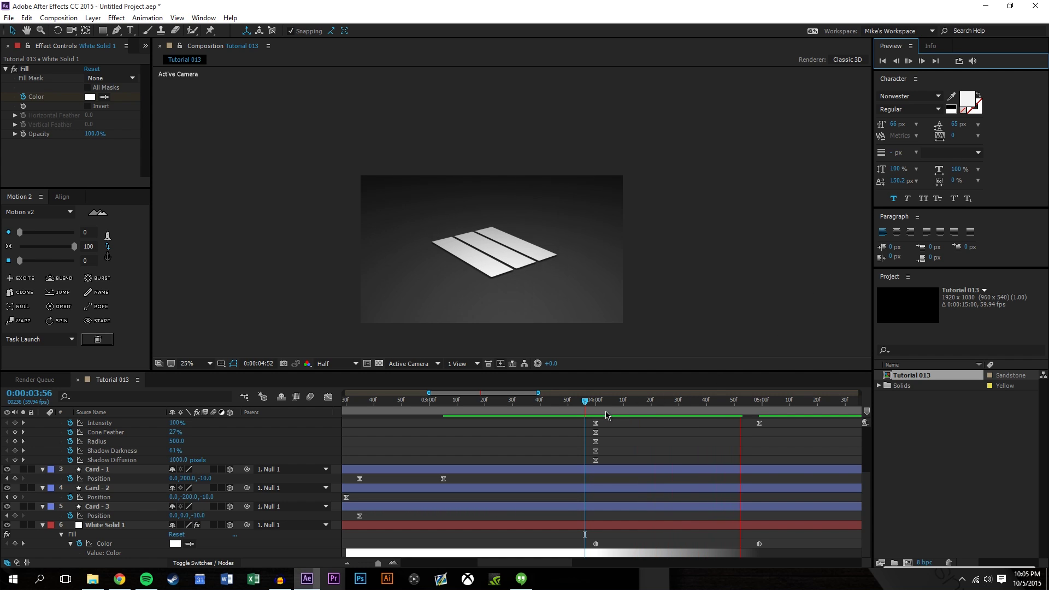
pyautogui.moveTo(592, 411); pyautogui.dragTo(578, 415)
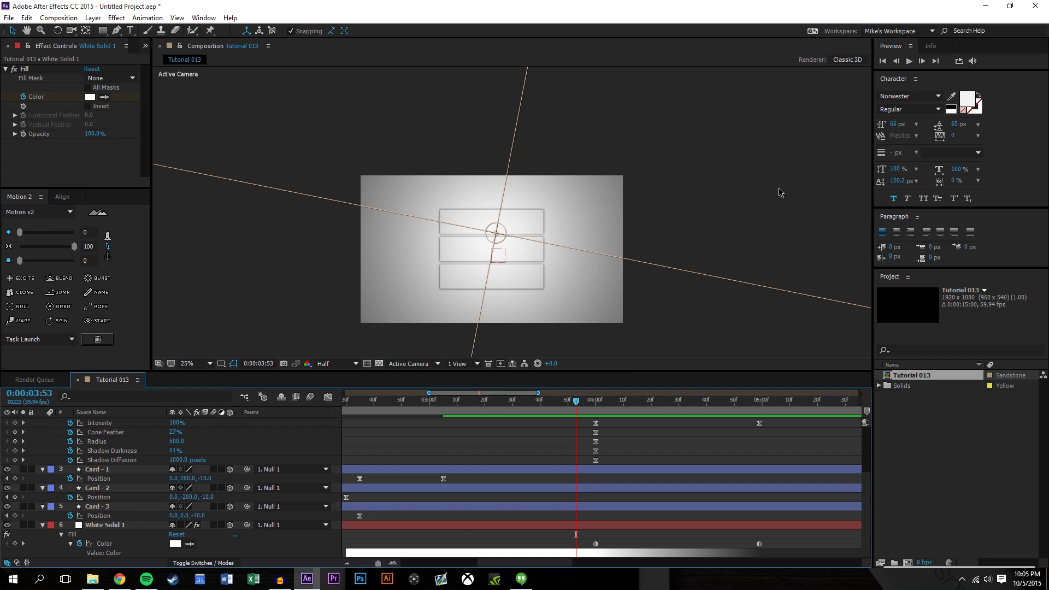
pyautogui.click(909, 62)
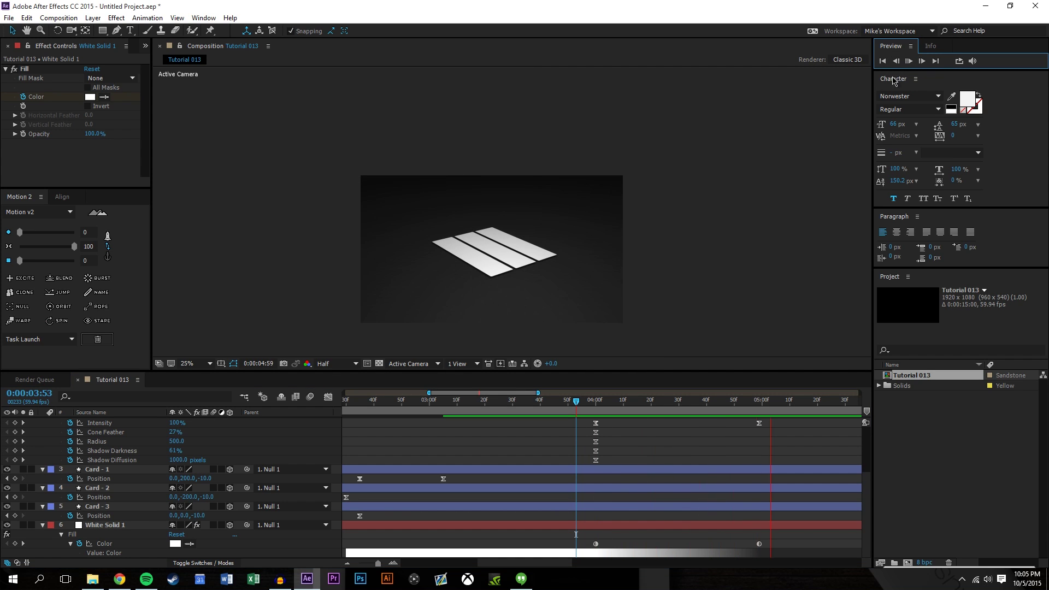
# Reapply Motion v2 easing to all Null 1, Light 1 and Fill Color keyframes, first ease 60 and middle ease 100, and scrub through it.
pyautogui.click(602, 401)
pyautogui.moveTo(584, 547); pyautogui.dragTo(770, 557)
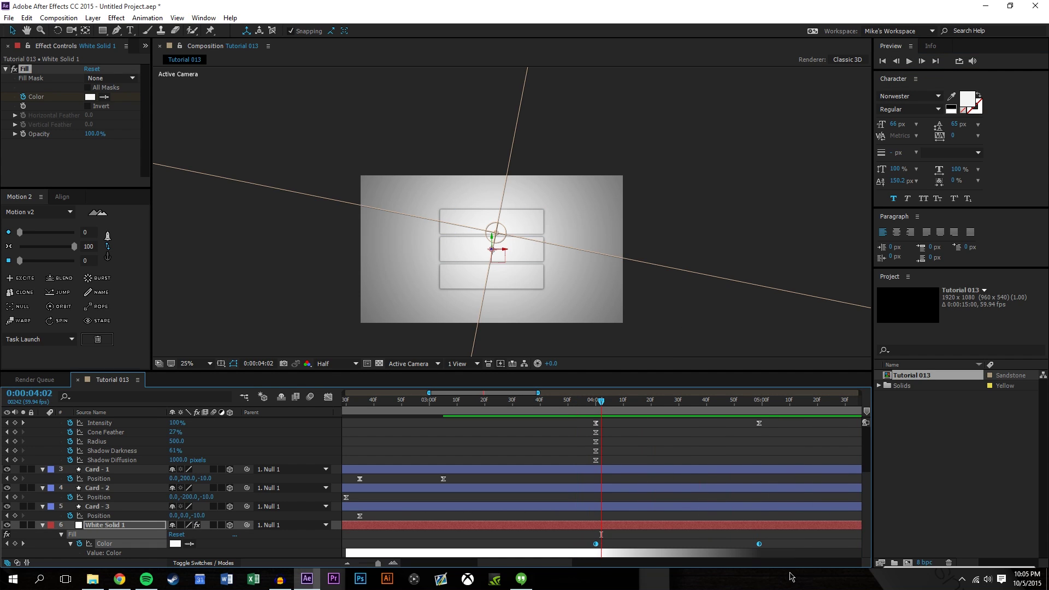
pyautogui.moveTo(74, 247); pyautogui.dragTo(2, 231)
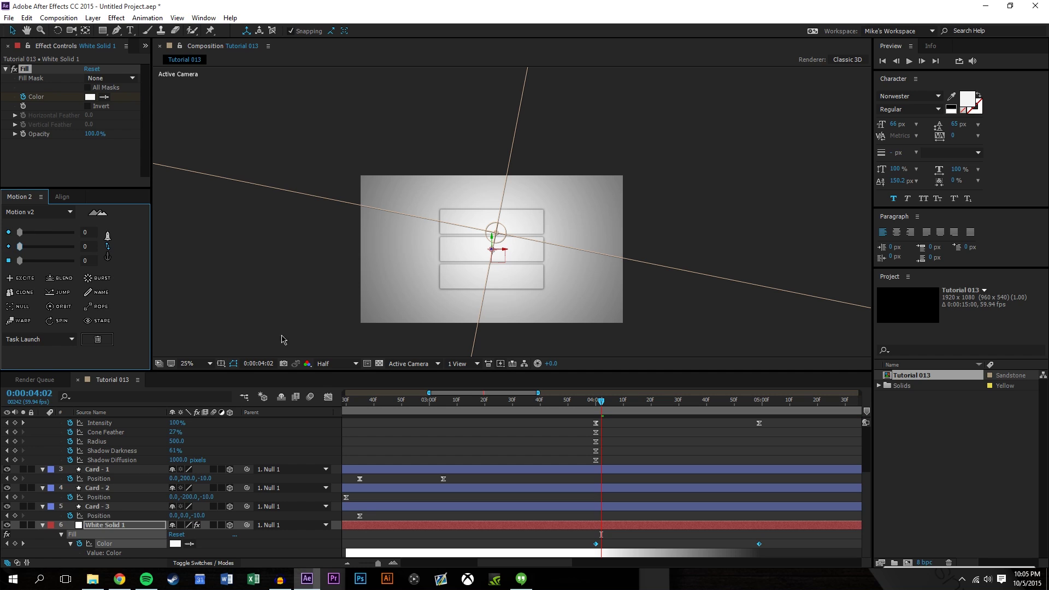
pyautogui.moveTo(801, 556); pyautogui.dragTo(545, 418)
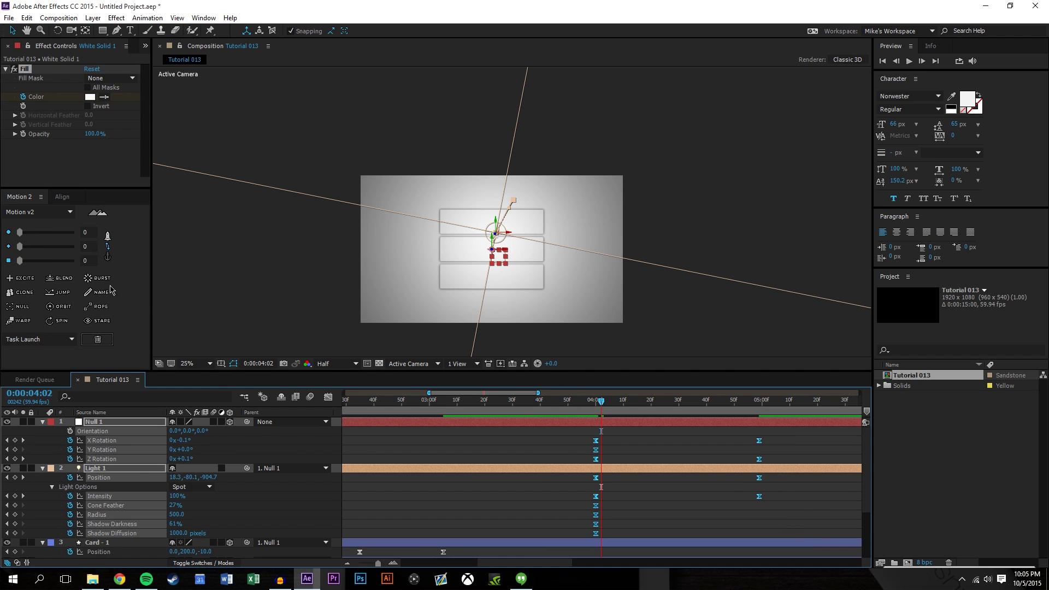
pyautogui.click(19, 246)
pyautogui.moveTo(20, 247); pyautogui.dragTo(74, 246)
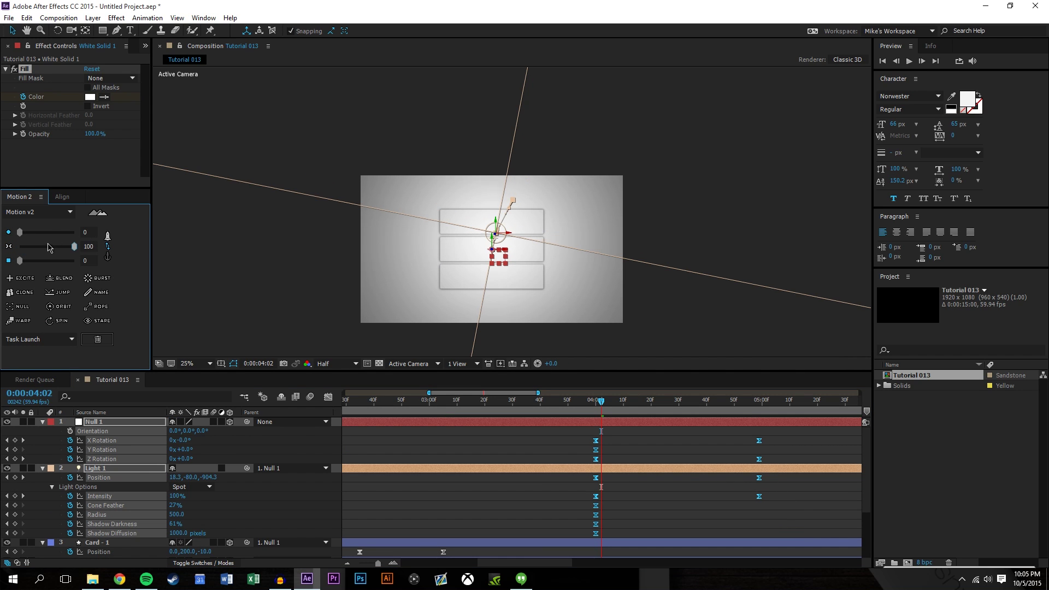
pyautogui.click(687, 459)
pyautogui.scroll(-4, 683, 454)
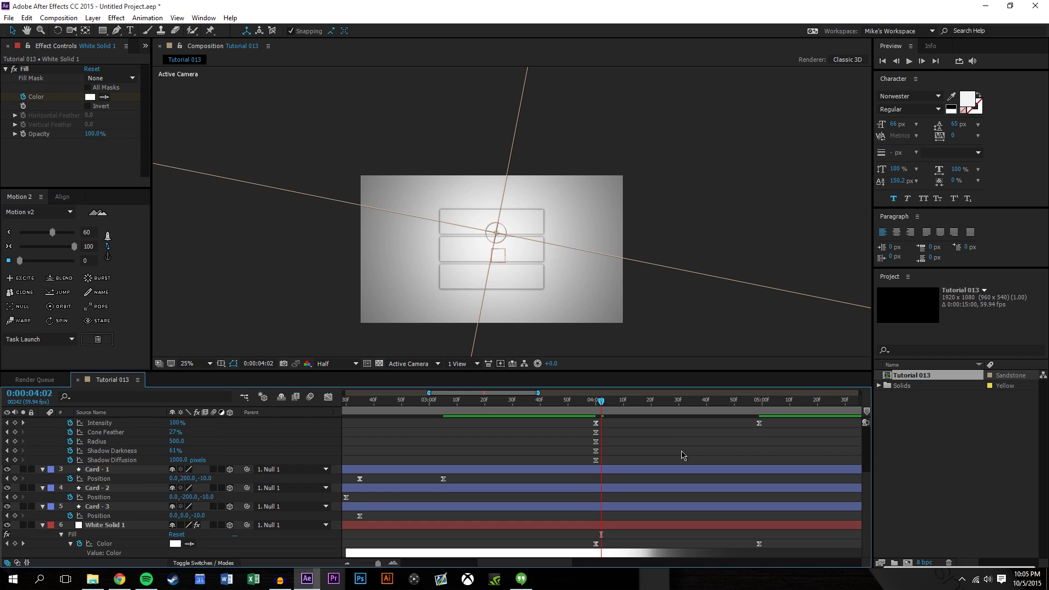
pyautogui.moveTo(597, 404); pyautogui.dragTo(774, 386)
# Enlarge the timeline to show every layer's keyframes and move the current time to 0:00:06:31.
pyautogui.scroll(-5, 538, 404)
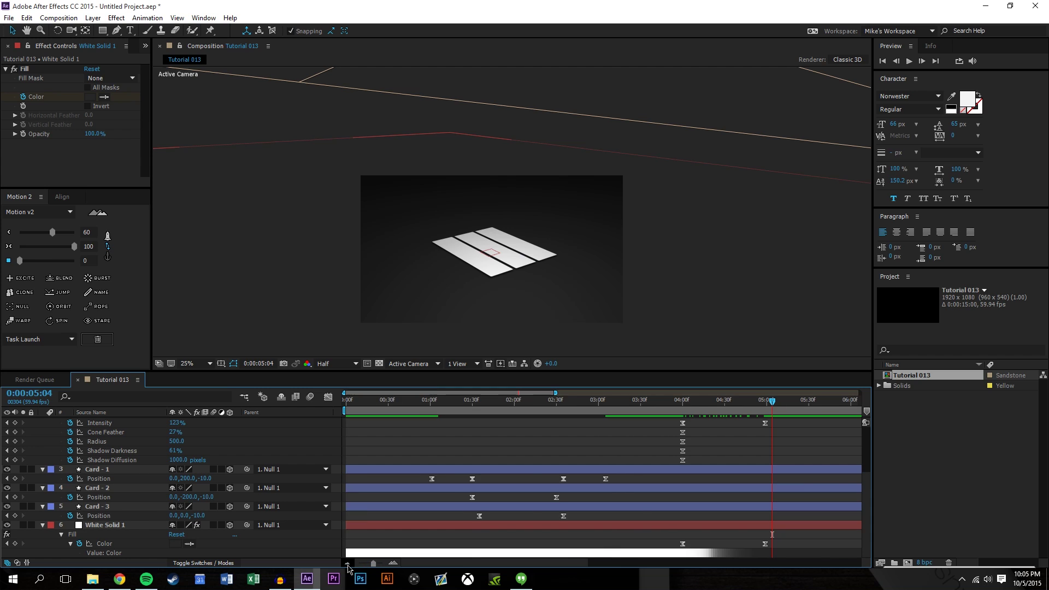
pyautogui.moveTo(616, 371); pyautogui.dragTo(617, 273)
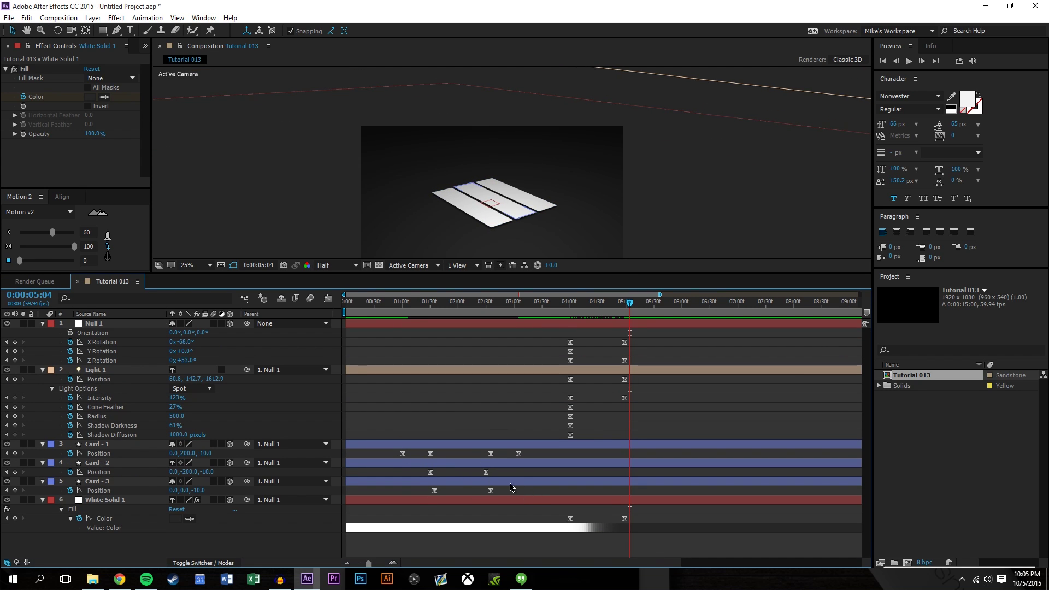
pyautogui.moveTo(635, 305); pyautogui.dragTo(683, 306)
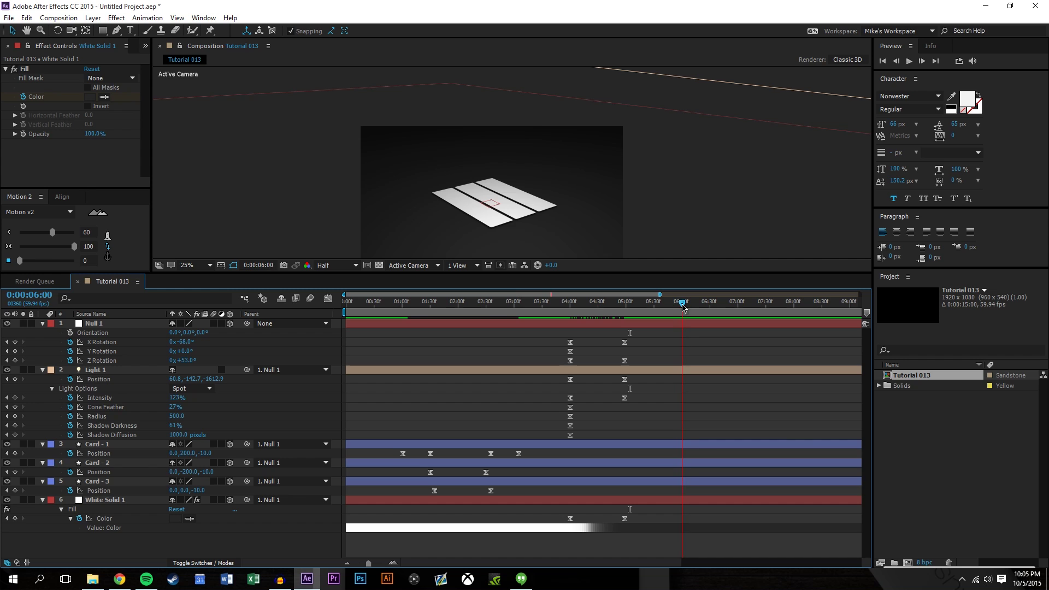
pyautogui.click(109, 454)
pyautogui.click(92, 444)
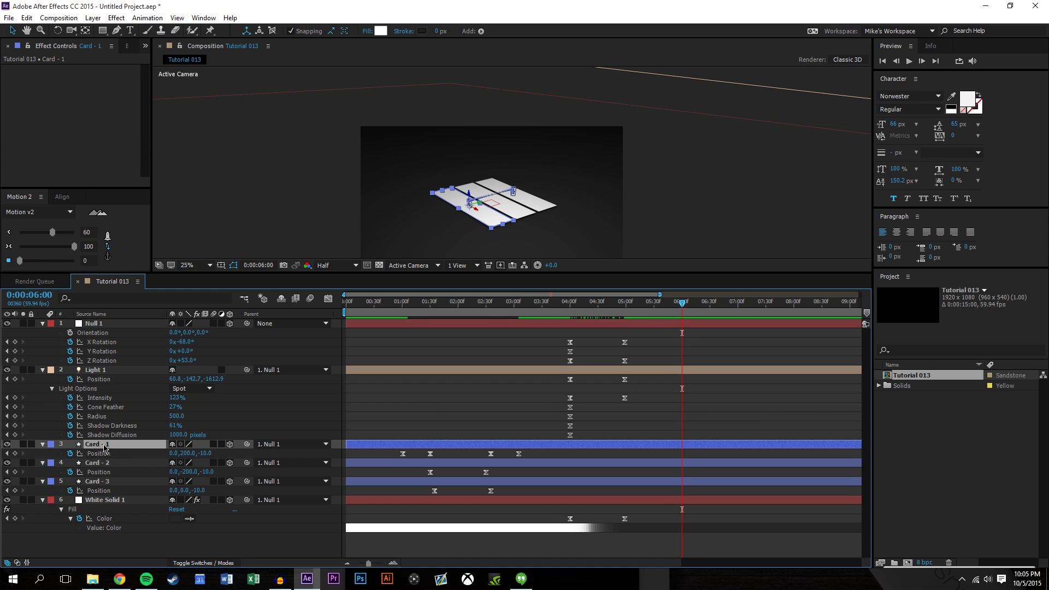
pyautogui.moveTo(461, 309); pyautogui.dragTo(712, 330)
# Copy all four of Card - 1's Position keyframes into Card - 2's Position at 0:00:06:31 and scrub to check their start.
pyautogui.click(135, 548)
pyautogui.click(104, 463)
pyautogui.scroll(2, 439, 205)
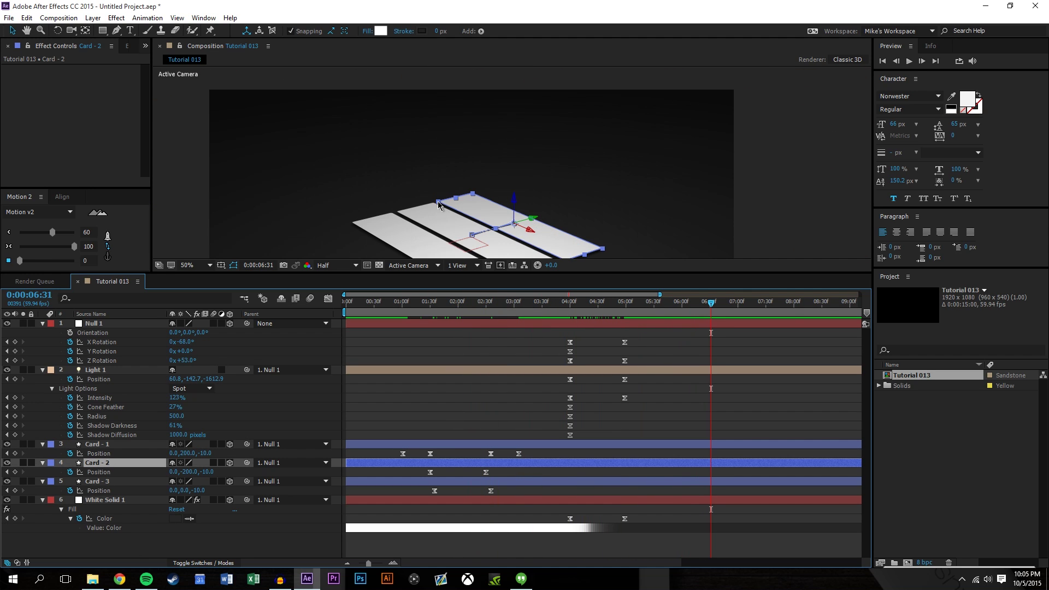
pyautogui.moveTo(392, 456); pyautogui.dragTo(549, 466)
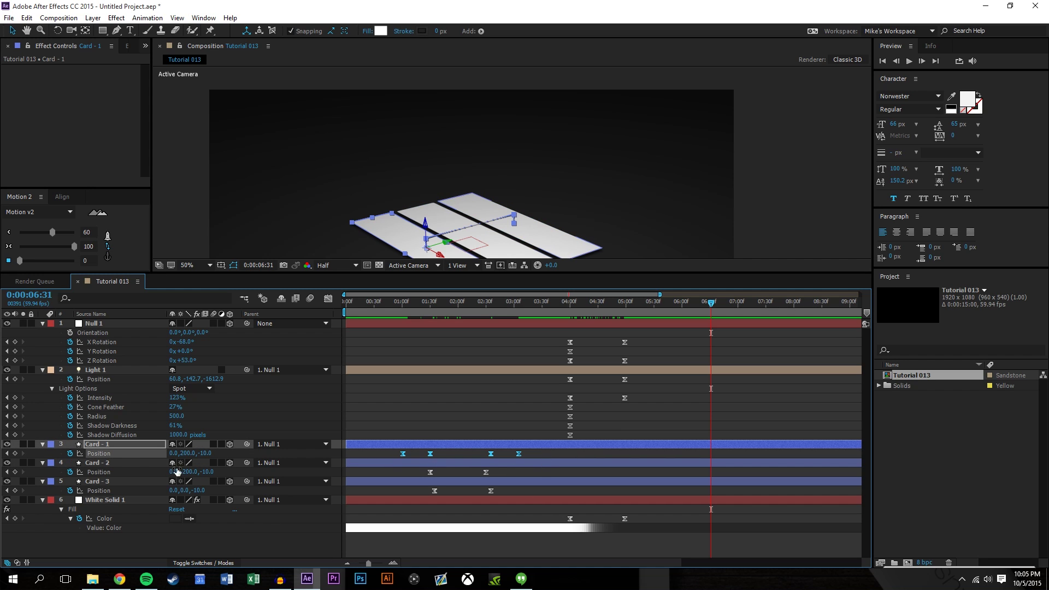
pyautogui.click(103, 473)
pyautogui.hotkey('ctrl', 'v')
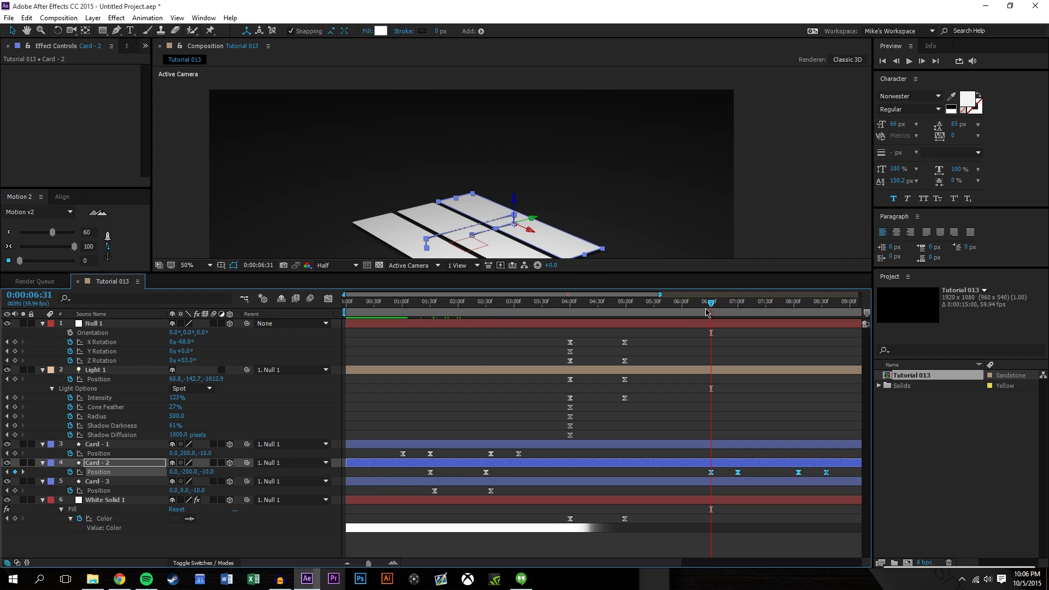
pyautogui.moveTo(716, 304); pyautogui.dragTo(713, 330)
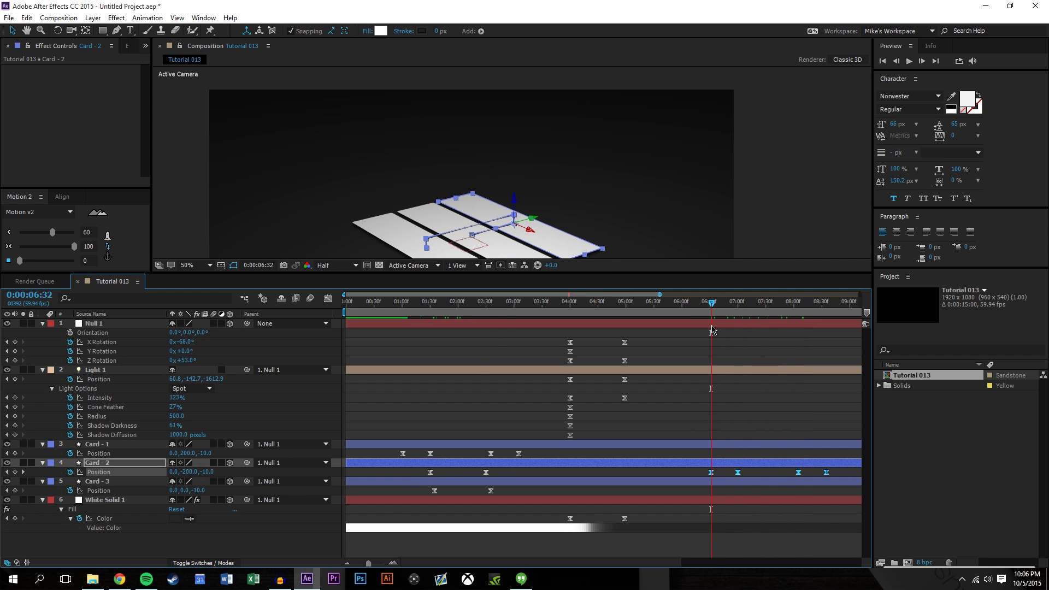
pyautogui.click(392, 563)
pyautogui.click(393, 563)
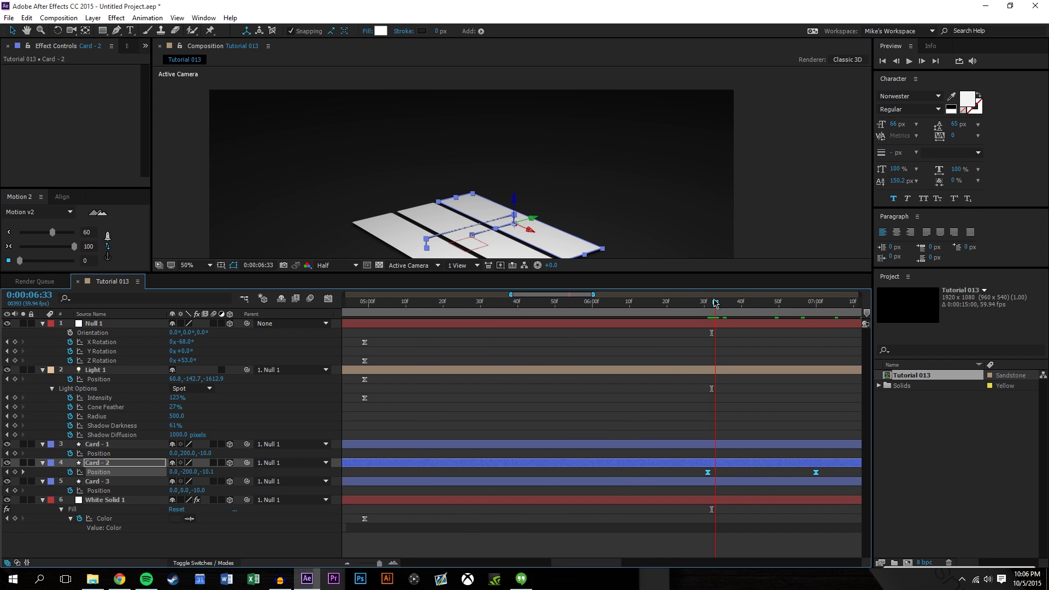
pyautogui.click(356, 564)
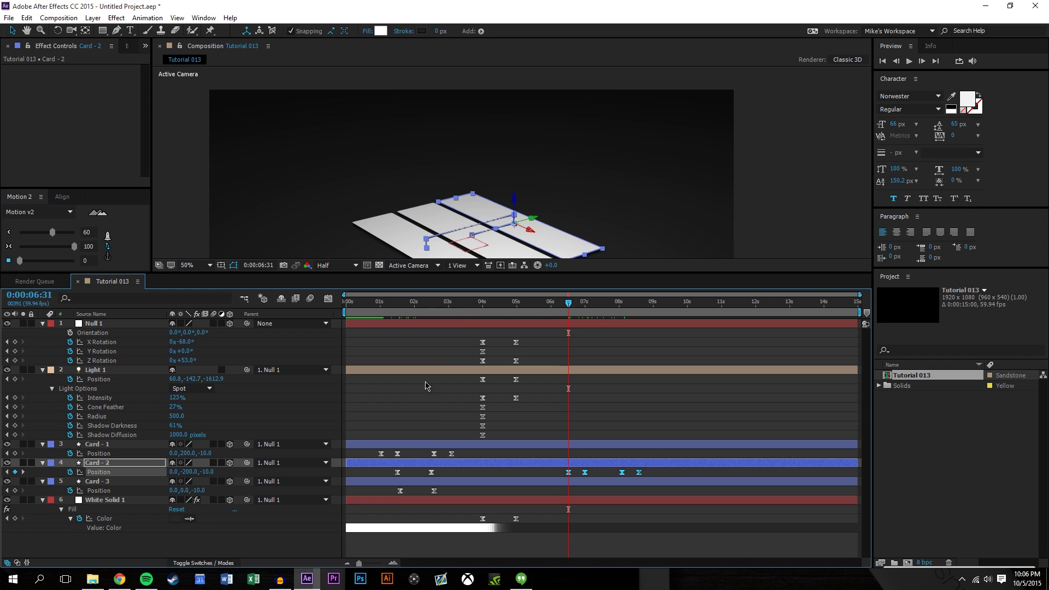
# Try pasting Card - 2's first two Position keyframes into Card - 1 at 0:00:06:31 and shifting them to about 0:00:07:00.
pyautogui.moveTo(442, 480); pyautogui.dragTo(386, 481)
pyautogui.click(99, 454)
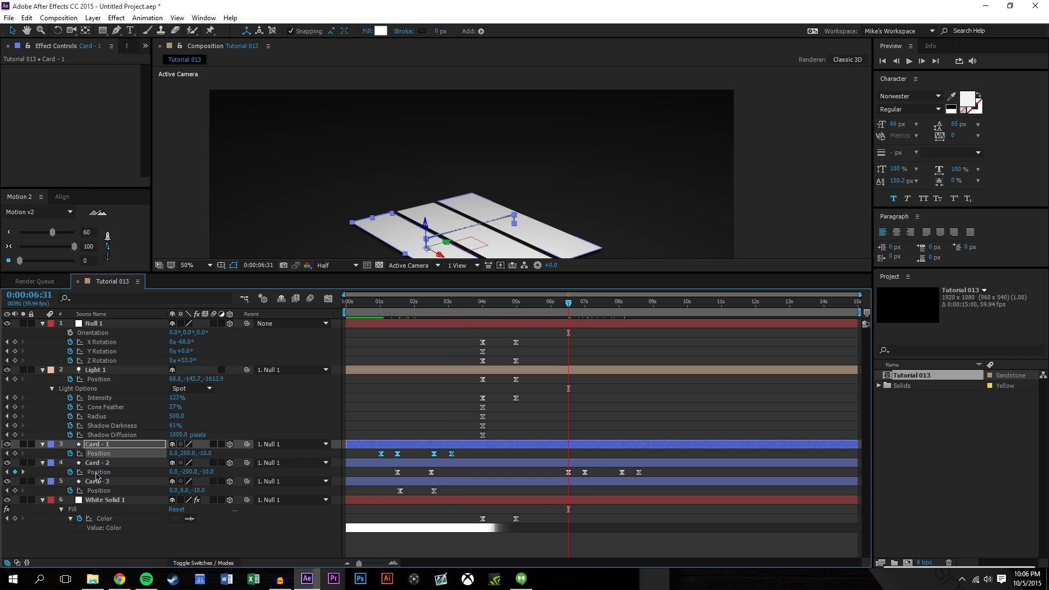
pyautogui.hotkey('ctrl', 'v')
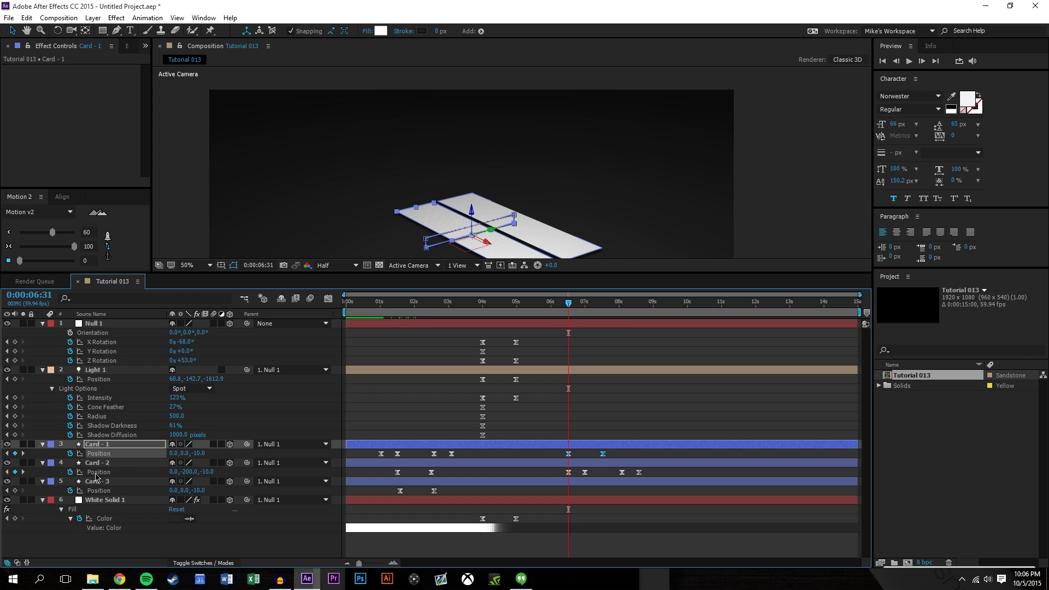
pyautogui.moveTo(569, 305); pyautogui.dragTo(596, 306)
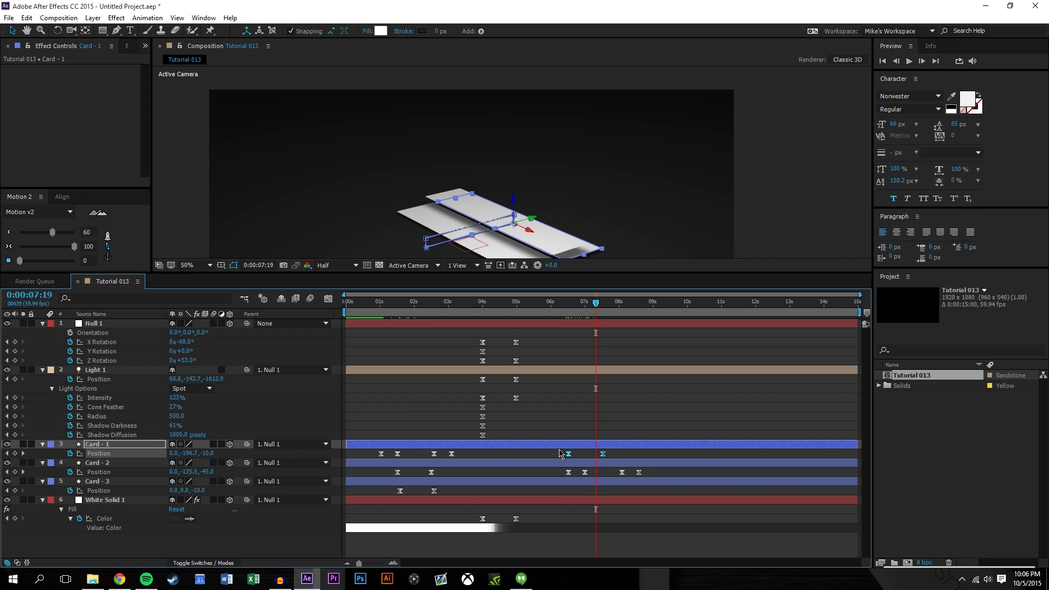
pyautogui.moveTo(569, 454); pyautogui.dragTo(586, 482)
pyautogui.click(631, 540)
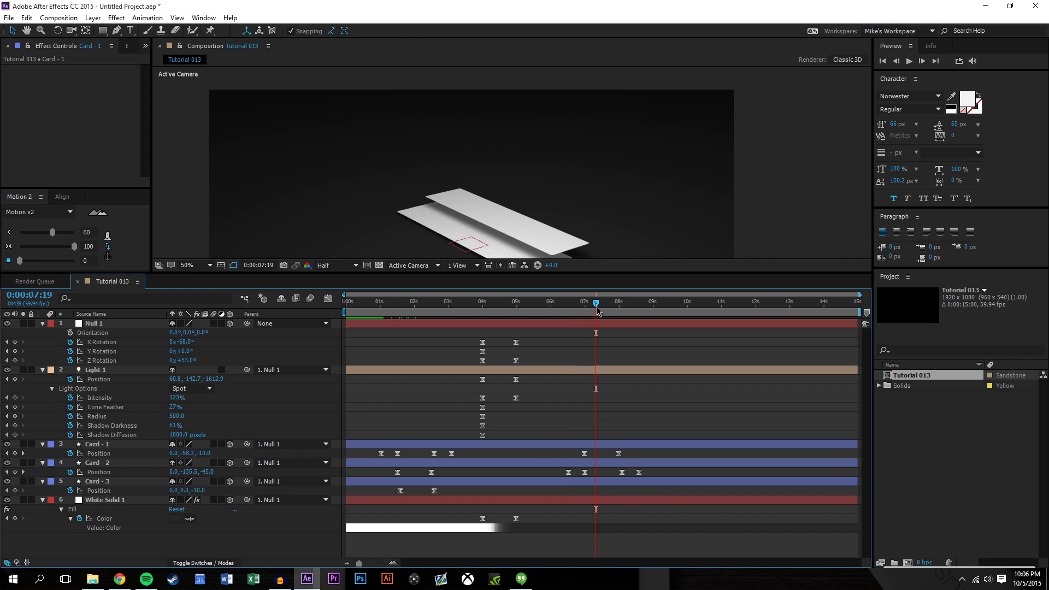
pyautogui.moveTo(597, 307); pyautogui.dragTo(501, 297)
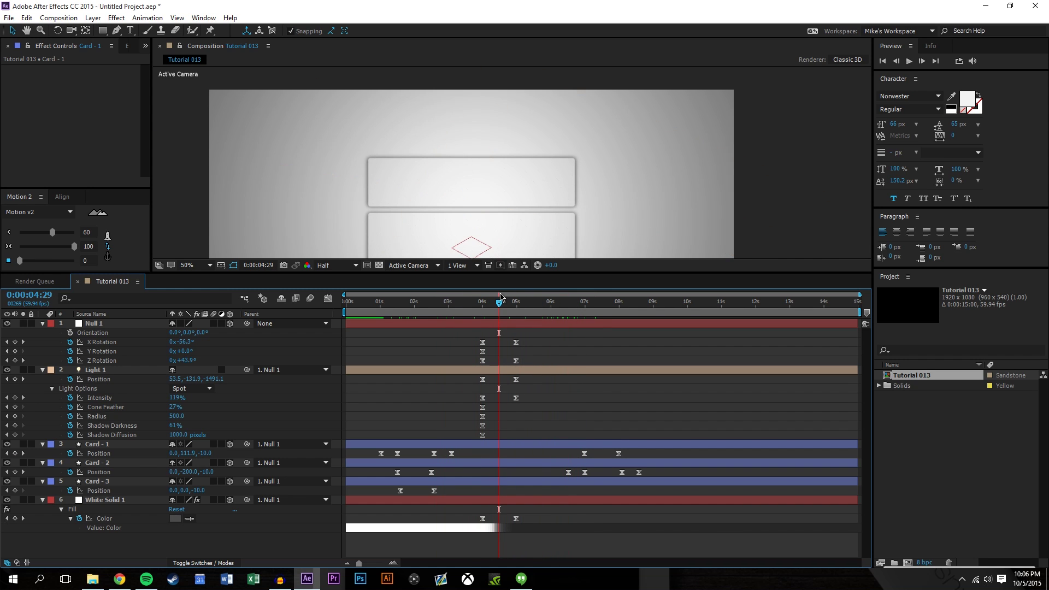
# Undo the shift and paste of Card - 2's keyframes on Card - 1 and clear the selection.
pyautogui.hotkey('ctrl', 'z')
pyautogui.hotkey('ctrl', 'z')
pyautogui.hotkey('ctrl', 'z')
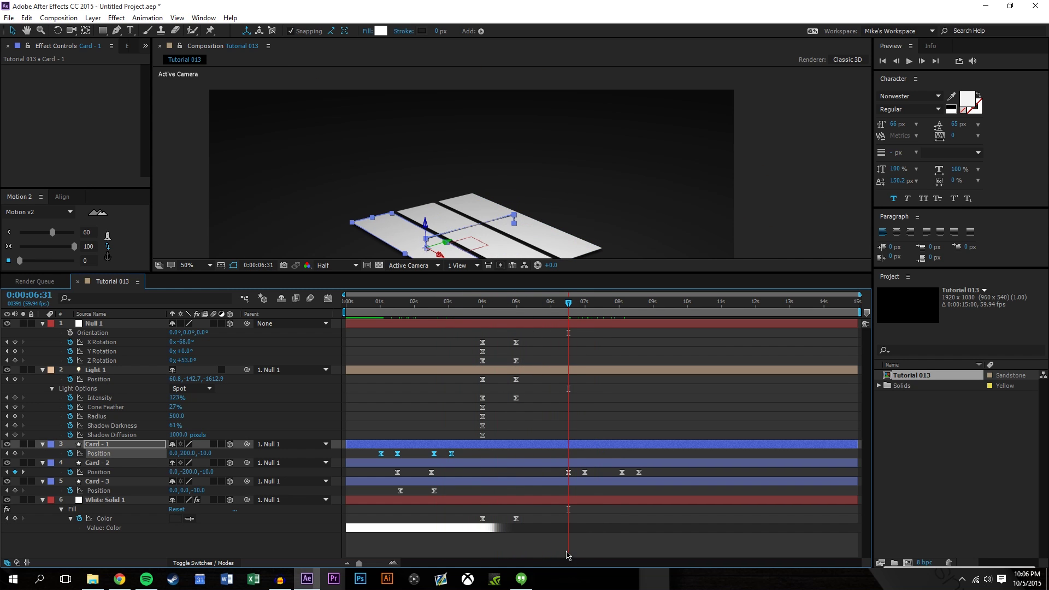
pyautogui.click(580, 550)
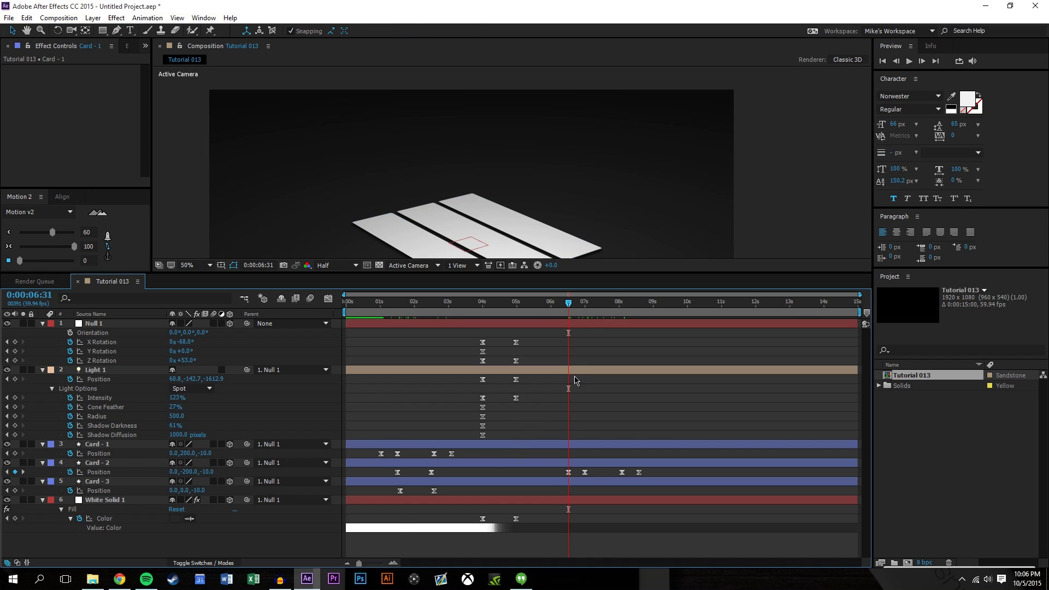
# Copy Card - 3's two Position keyframes into Card - 1's Position and align them to start at Card - 2's keyframe near 0:00:07:00.
pyautogui.click(408, 230)
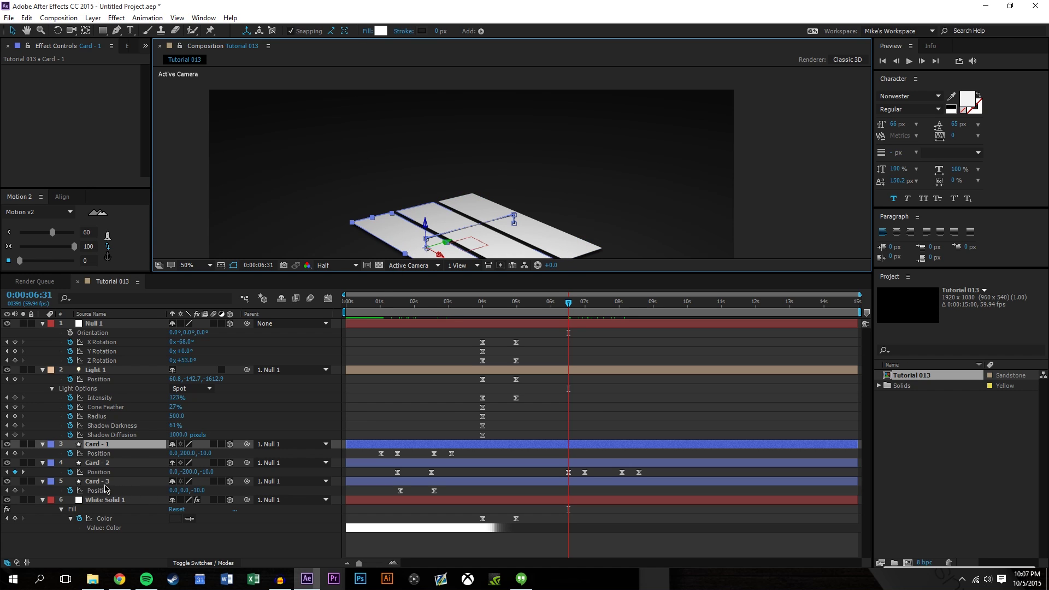
pyautogui.moveTo(444, 487); pyautogui.dragTo(361, 509)
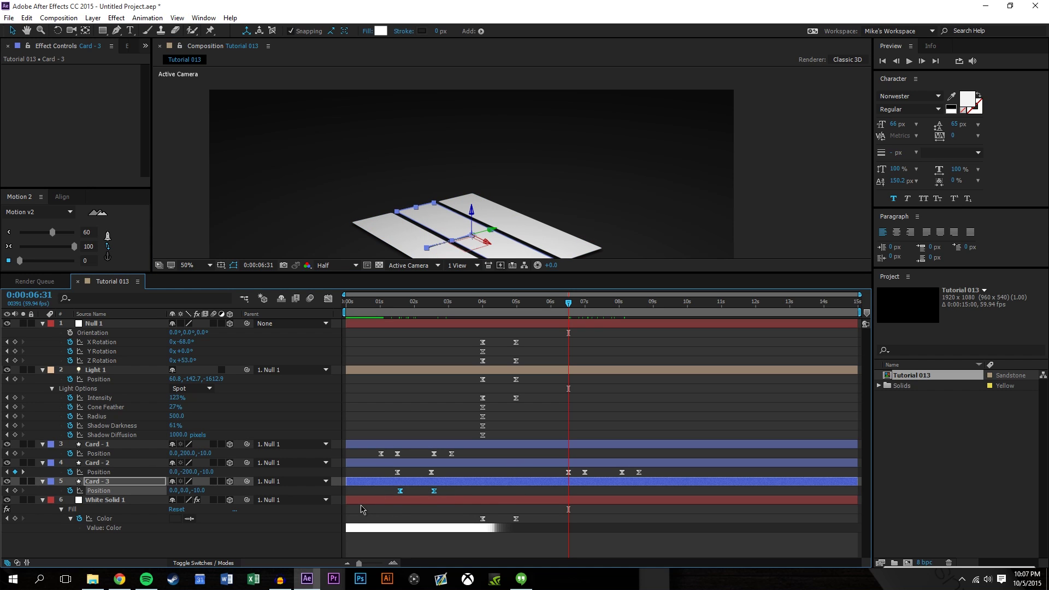
pyautogui.click(99, 454)
pyautogui.hotkey('ctrl', 'v')
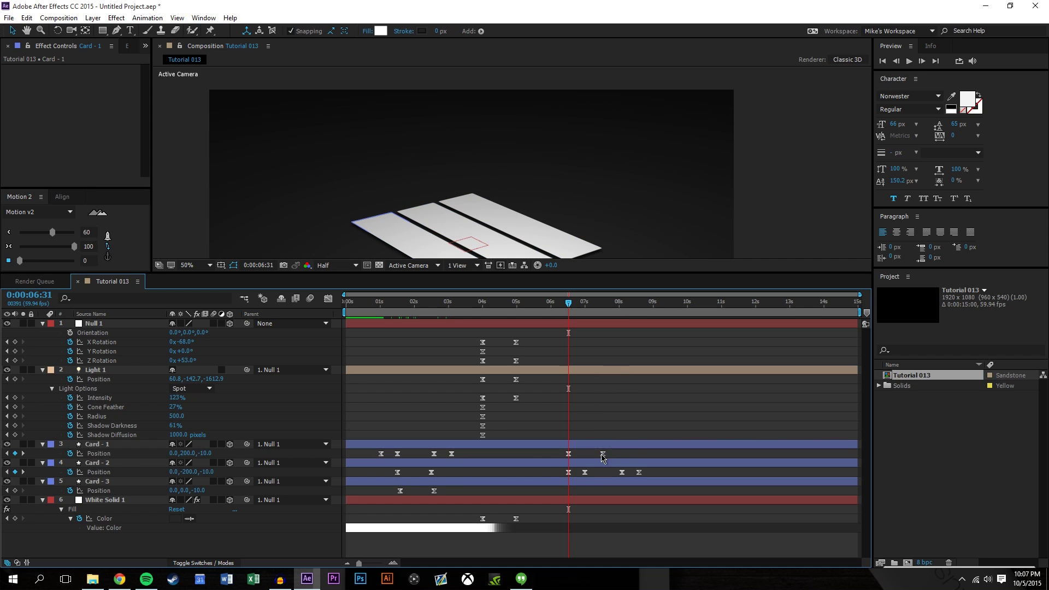
pyautogui.moveTo(570, 454); pyautogui.dragTo(584, 488)
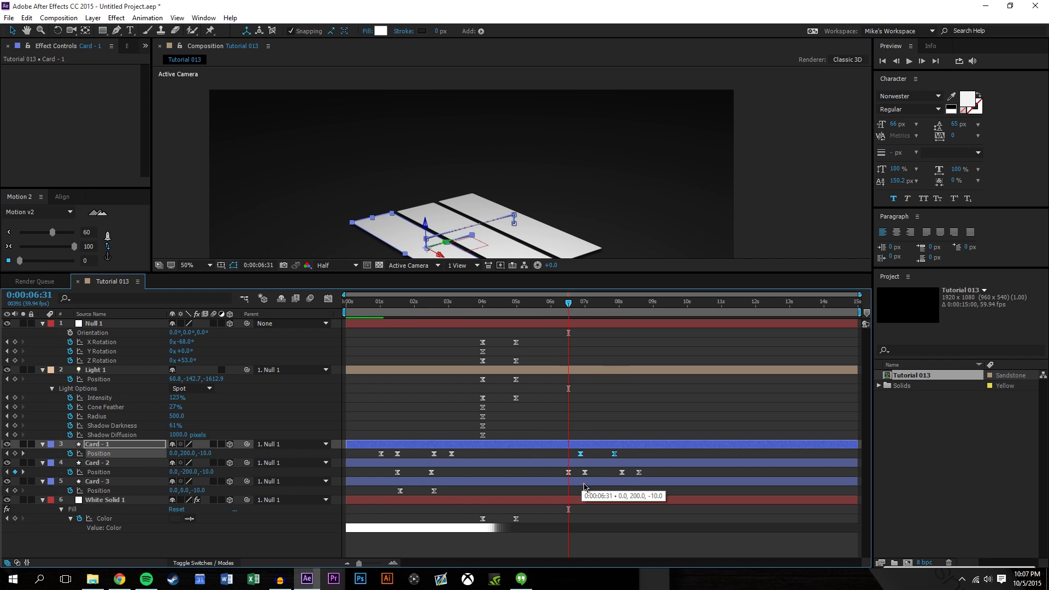
pyautogui.click(587, 539)
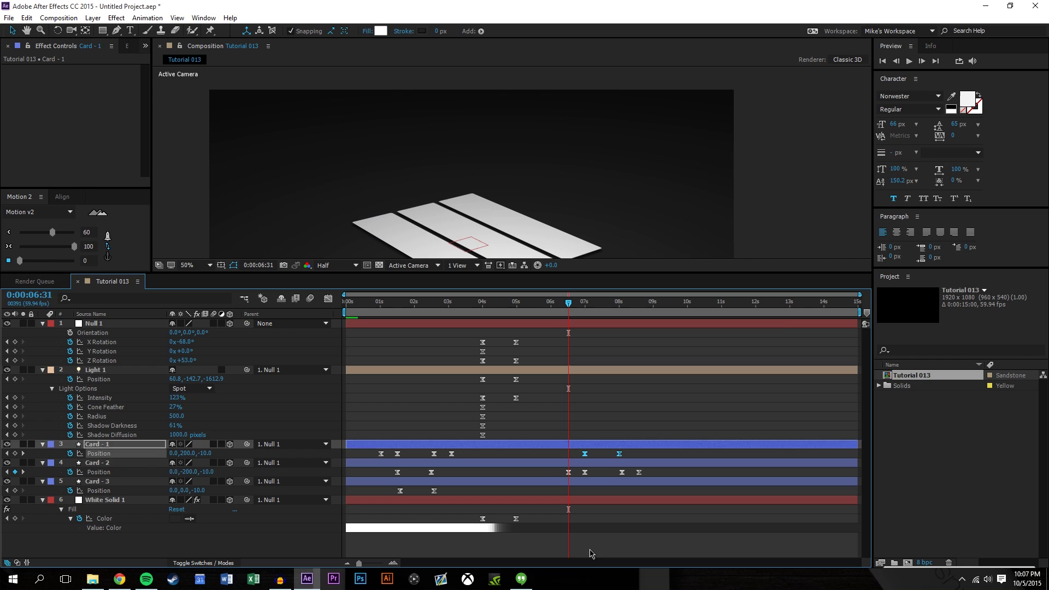
# Copy Card - 2's first two Position keyframes into Card - 3's Position at 0:00:07:01 and scrub through the second swap.
pyautogui.moveTo(571, 305); pyautogui.dragTo(620, 313)
pyautogui.moveTo(643, 311); pyautogui.dragTo(588, 320)
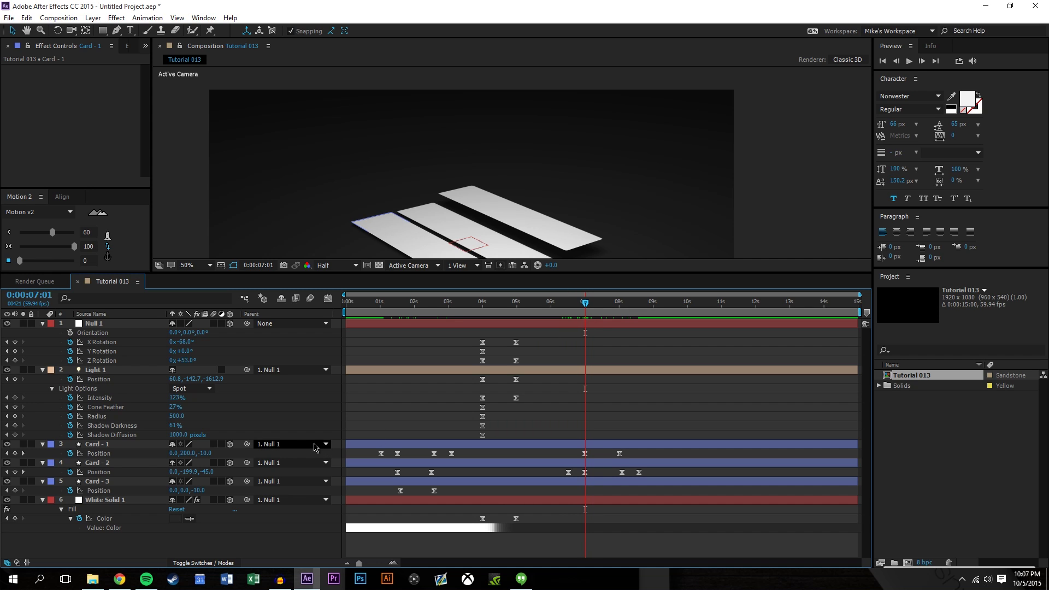
pyautogui.moveTo(450, 473); pyautogui.dragTo(324, 482)
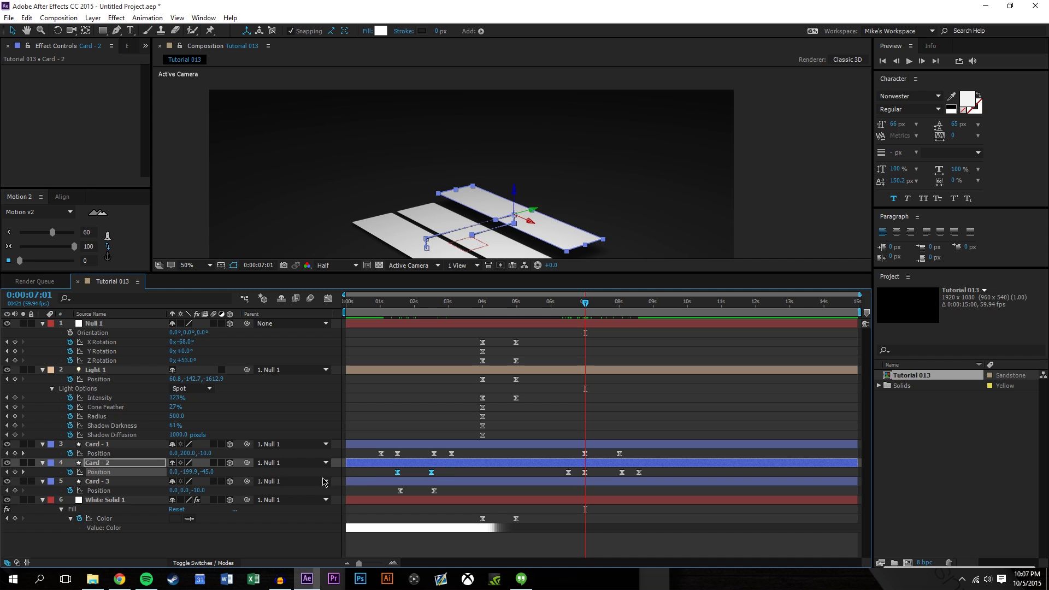
pyautogui.click(104, 491)
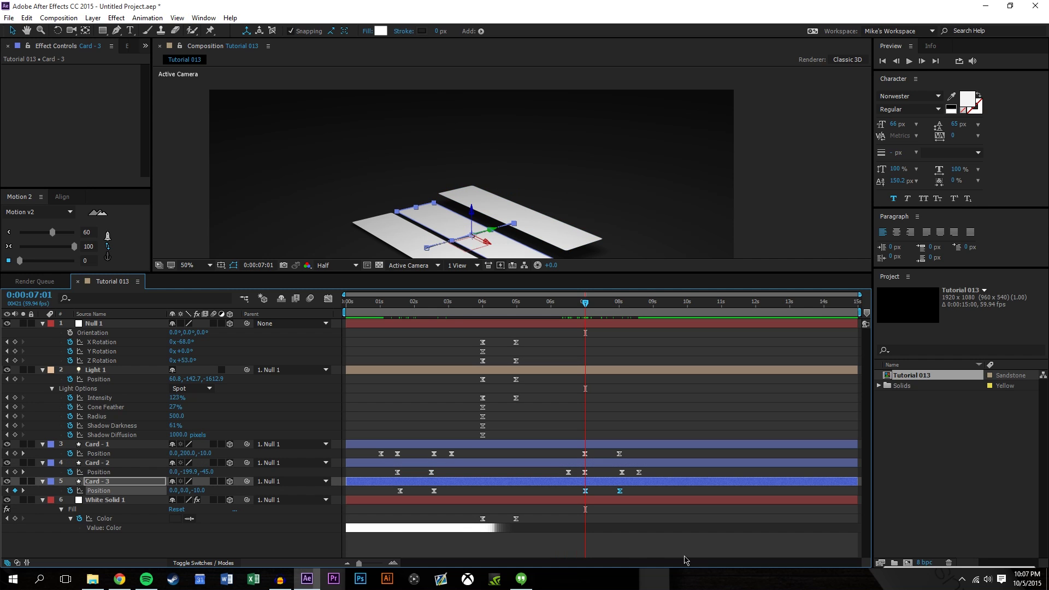
pyautogui.hotkey('ctrl', 'v')
pyautogui.moveTo(587, 308); pyautogui.dragTo(613, 304)
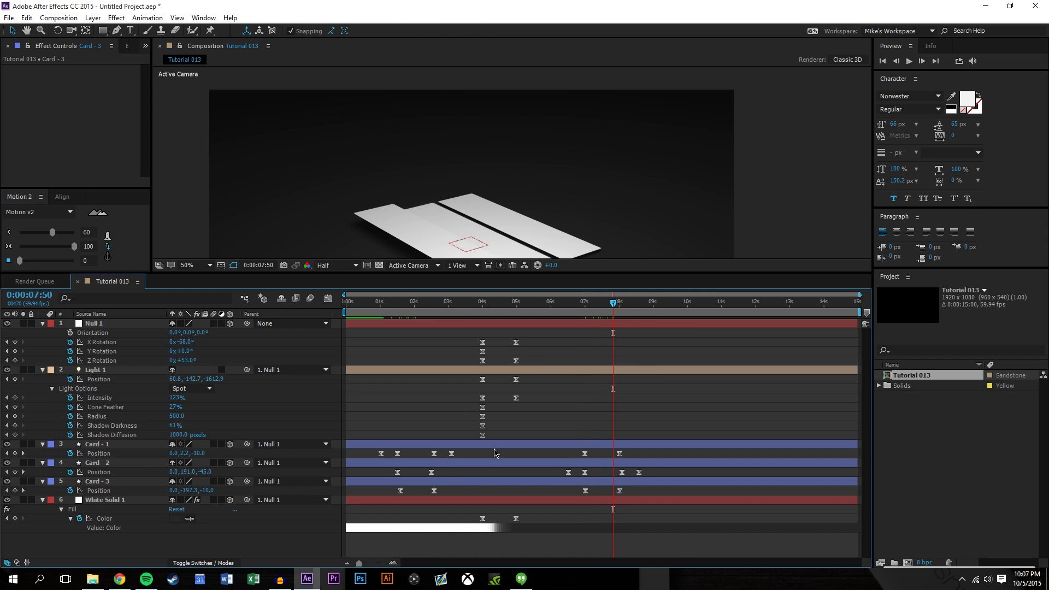
# Try shifting Card - 3's second-swap Position keyframes slightly so their end aligns with Card - 2's keyframe just after 0:00:08:00.
pyautogui.click(392, 563)
pyautogui.moveTo(491, 457); pyautogui.dragTo(684, 437)
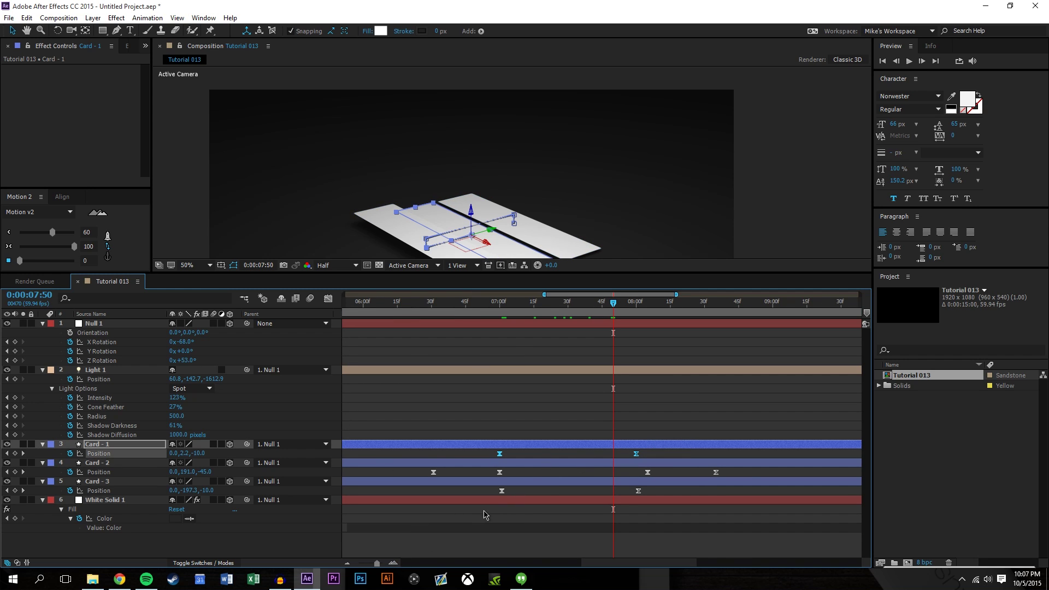
pyautogui.moveTo(490, 491); pyautogui.dragTo(672, 523)
pyautogui.moveTo(639, 493); pyautogui.dragTo(649, 497)
pyautogui.click(630, 454)
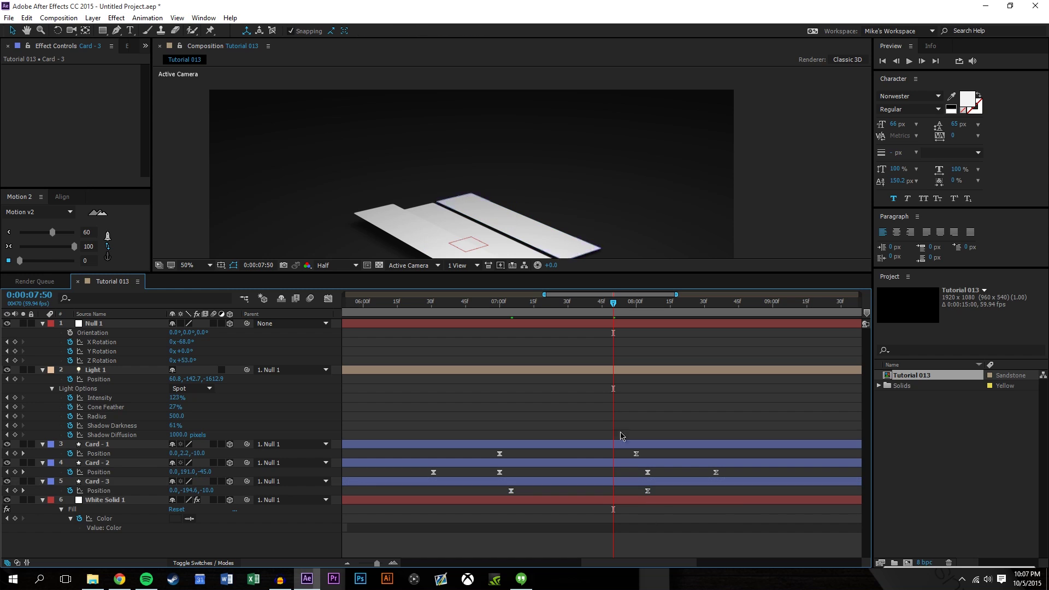
# Align Card - 3's second-swap keyframes to start with Card - 2's at about 0:00:07:00, and delay Card - 1's pair by about five frames.
pyautogui.moveTo(614, 309); pyautogui.dragTo(513, 307)
pyautogui.click(490, 482)
pyautogui.moveTo(504, 494)
pyautogui.mouseDown()
pyautogui.moveTo(659, 492)
pyautogui.moveTo(499, 511)
pyautogui.moveTo(499, 495)
pyautogui.mouseUp()
pyautogui.click(491, 433)
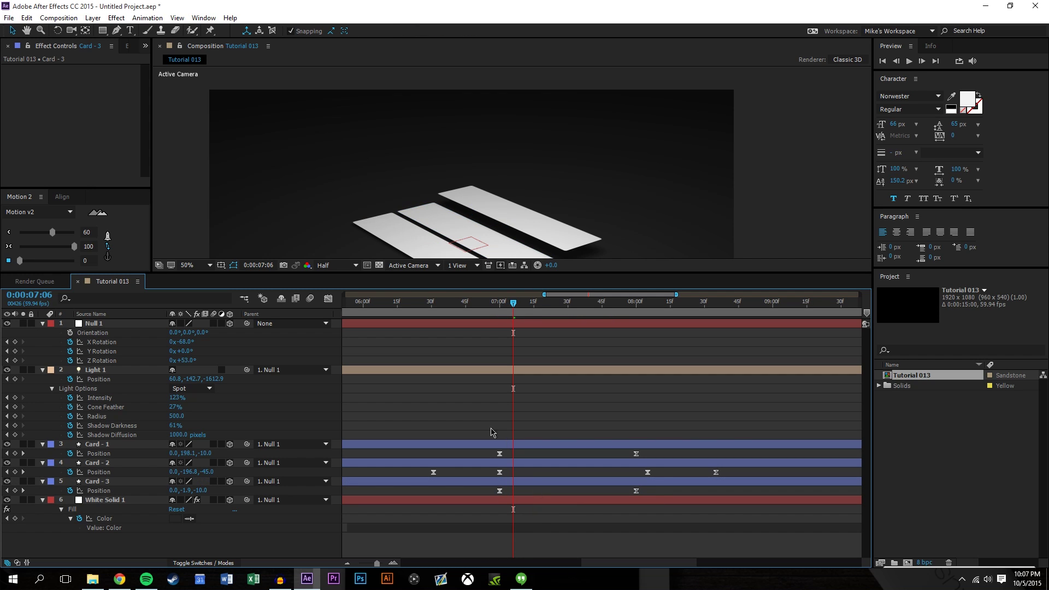
pyautogui.moveTo(495, 446); pyautogui.dragTo(650, 459)
pyautogui.click(649, 524)
# Preview the second card swap from 0:00:06:41 and again from 0:00:06:27, with the whole composition frame in view.
pyautogui.moveTo(525, 316); pyautogui.dragTo(456, 347)
pyautogui.scroll(-4, 514, 134)
pyautogui.scroll(2, 530, 210)
pyautogui.scroll(-2, 448, 178)
pyautogui.press('h')
pyautogui.scroll(2, 441, 210)
pyautogui.press('space')
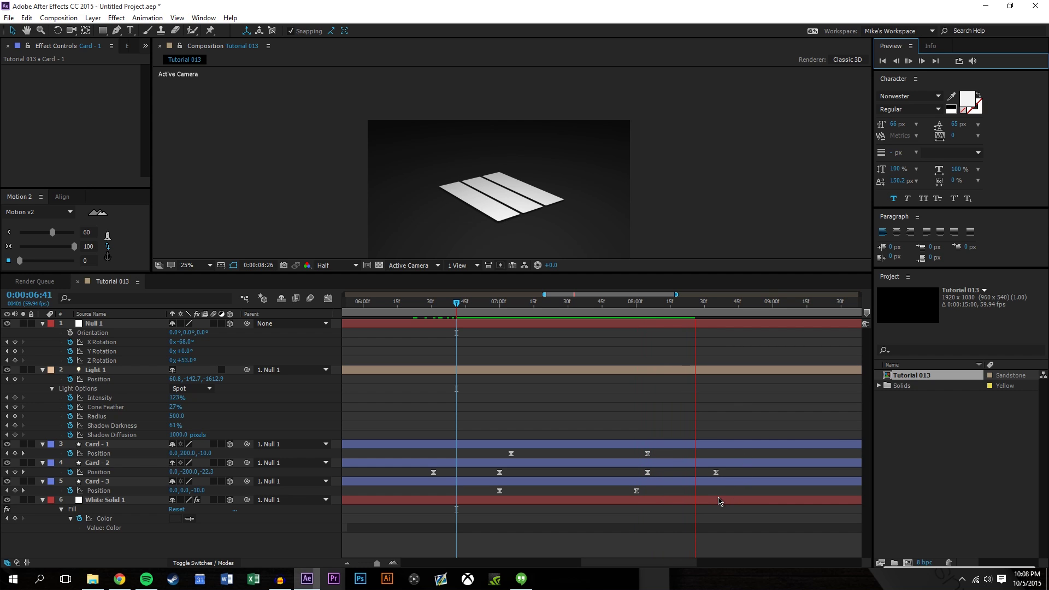
pyautogui.click(466, 300)
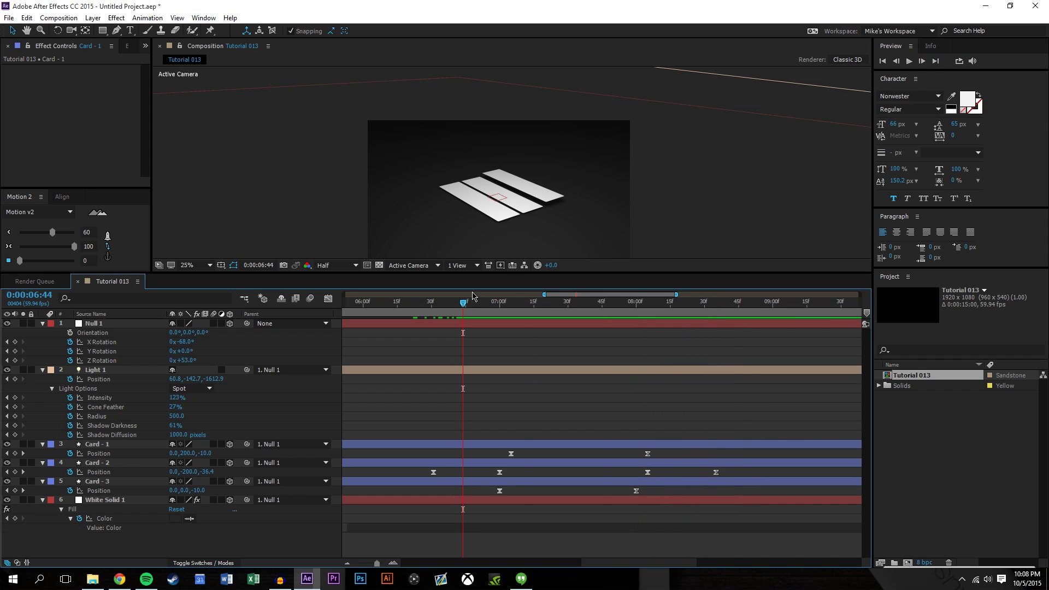
pyautogui.click(426, 309)
pyautogui.click(911, 61)
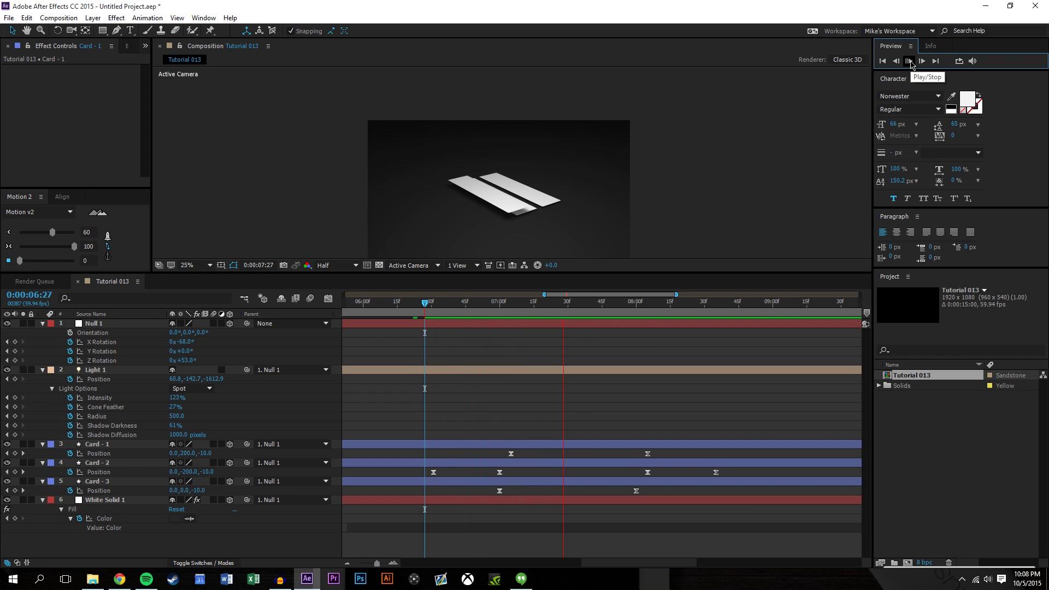
# End the work area at about 0:00:10:00 and preview the whole animation from the beginning.
pyautogui.moveTo(746, 497); pyautogui.dragTo(427, 432)
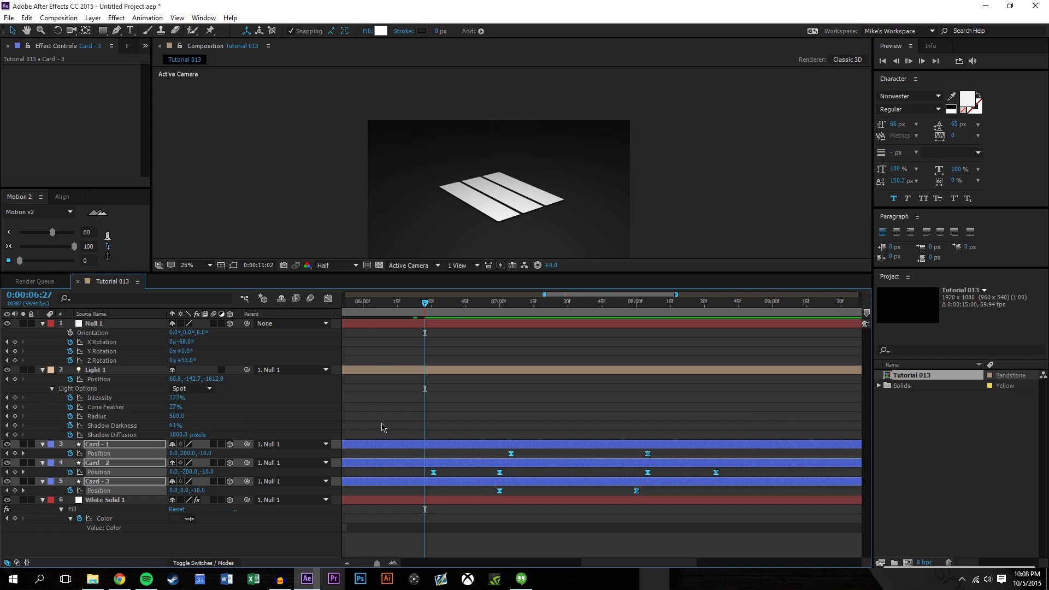
pyautogui.moveTo(377, 563); pyautogui.dragTo(354, 563)
pyautogui.moveTo(612, 299)
pyautogui.mouseDown()
pyautogui.moveTo(636, 304)
pyautogui.moveTo(347, 306)
pyautogui.moveTo(672, 328)
pyautogui.moveTo(687, 362)
pyautogui.mouseUp()
pyautogui.press('n')
pyautogui.press('Home')
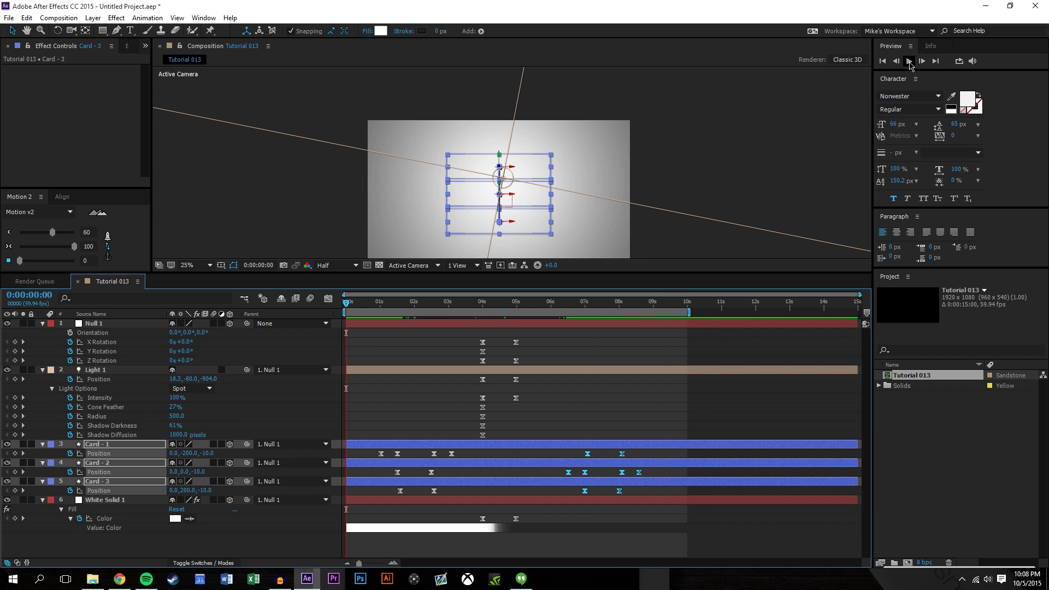
pyautogui.click(910, 62)
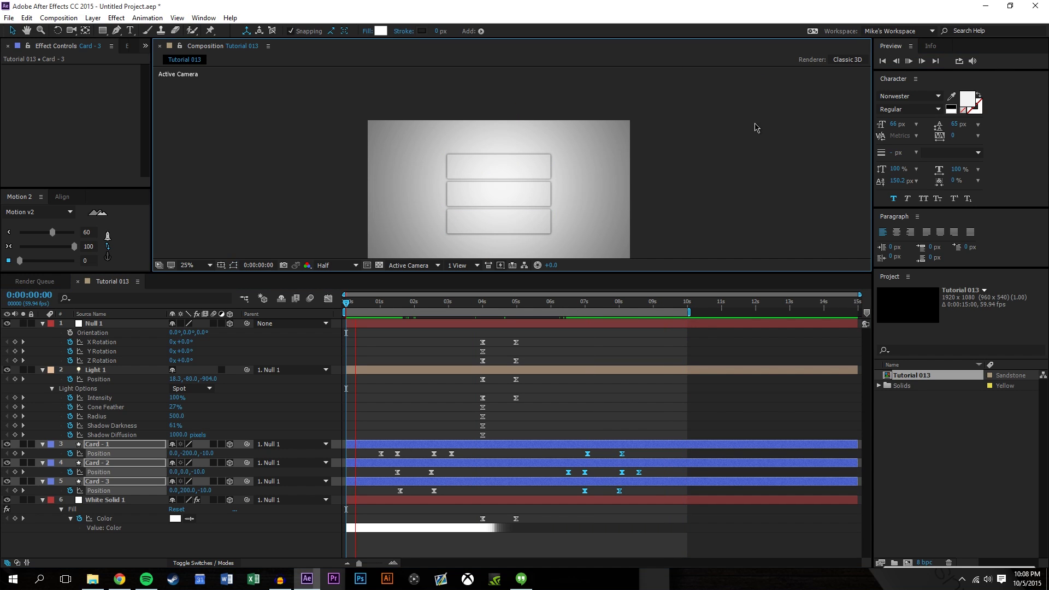
pyautogui.hotkey('ctrl', 'Down')
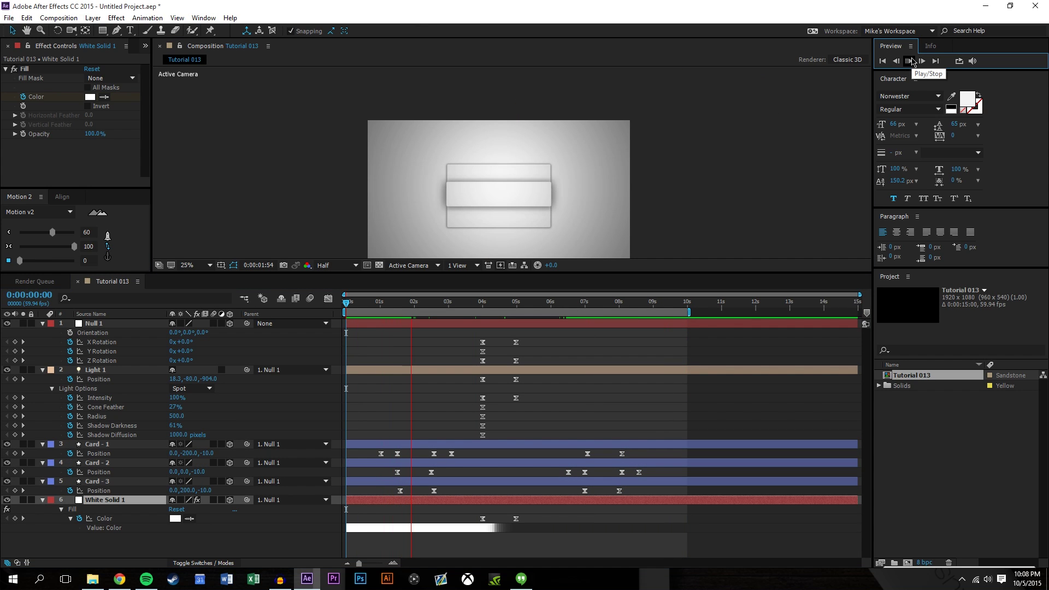